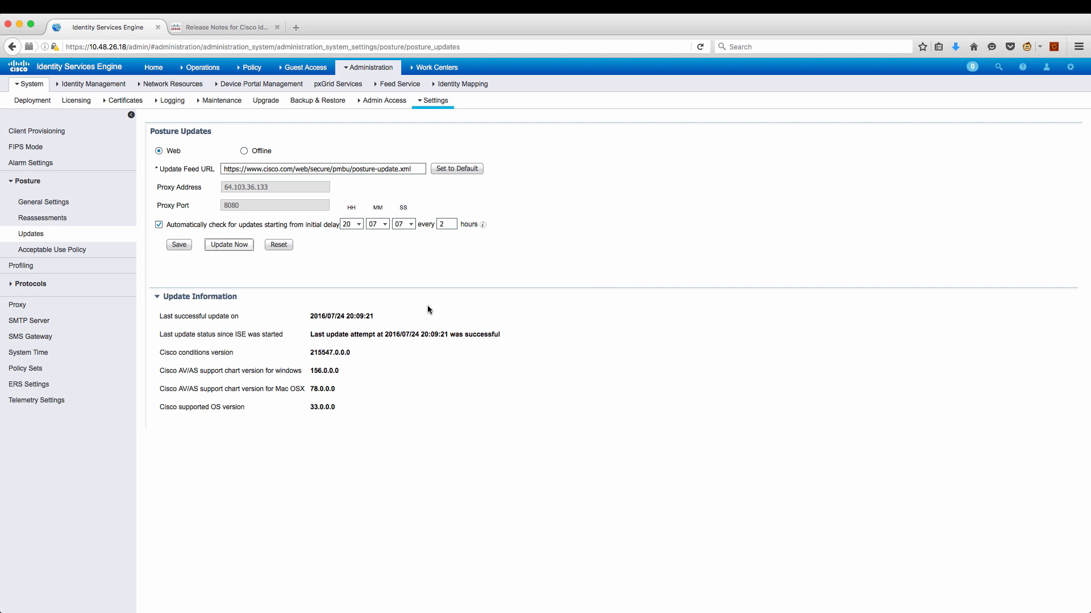
From the release notes' Cisco ISE Offline Updates section, open the posture-offline.html download link.
click(362, 326)
click(241, 30)
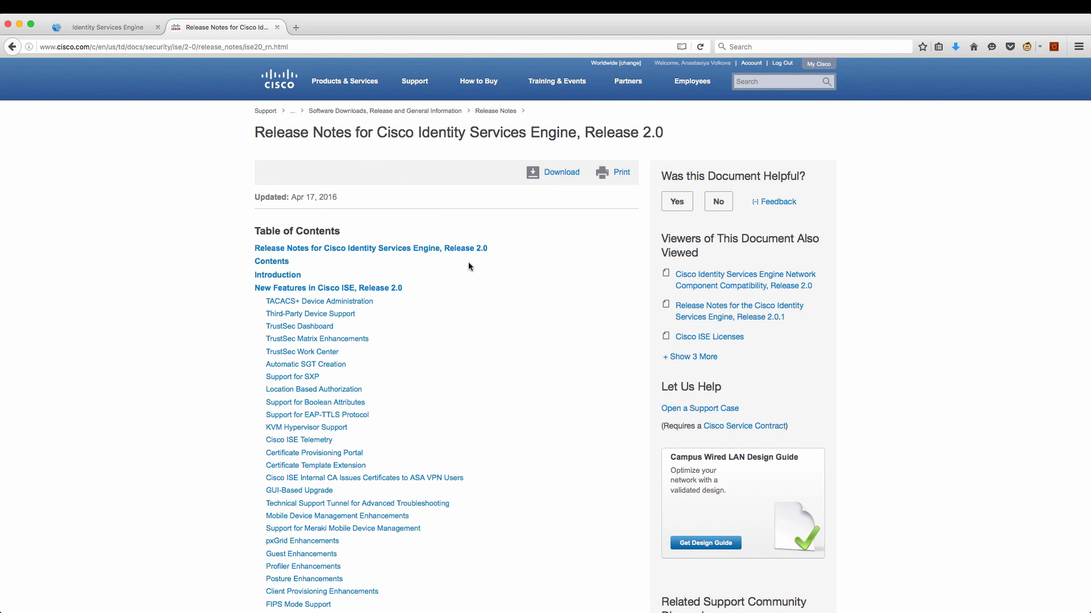
scroll(493, 355, down, 10)
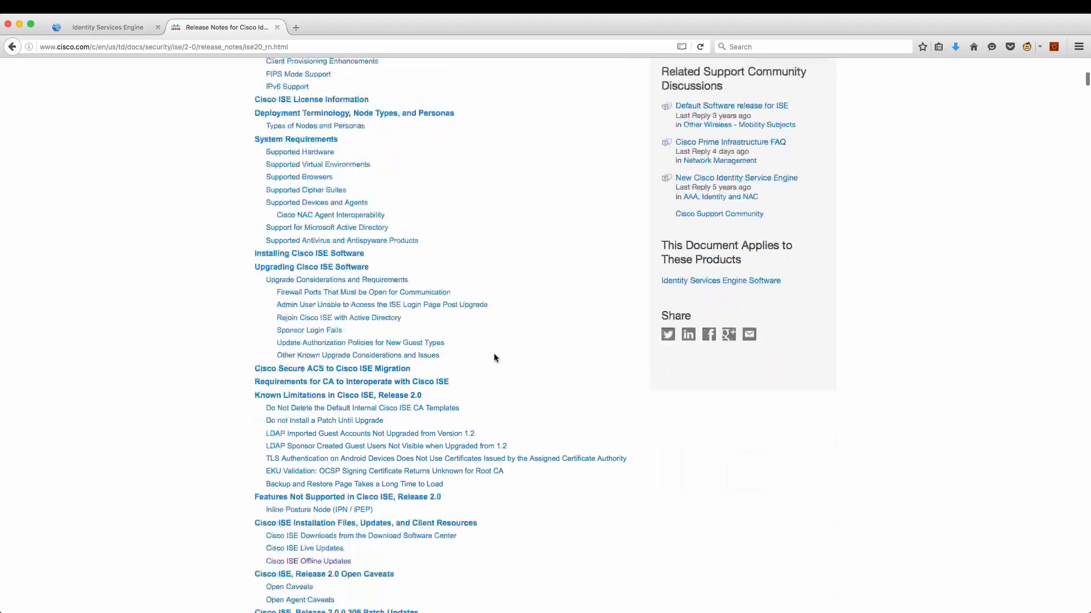
scroll(493, 357, down, 2)
click(340, 439)
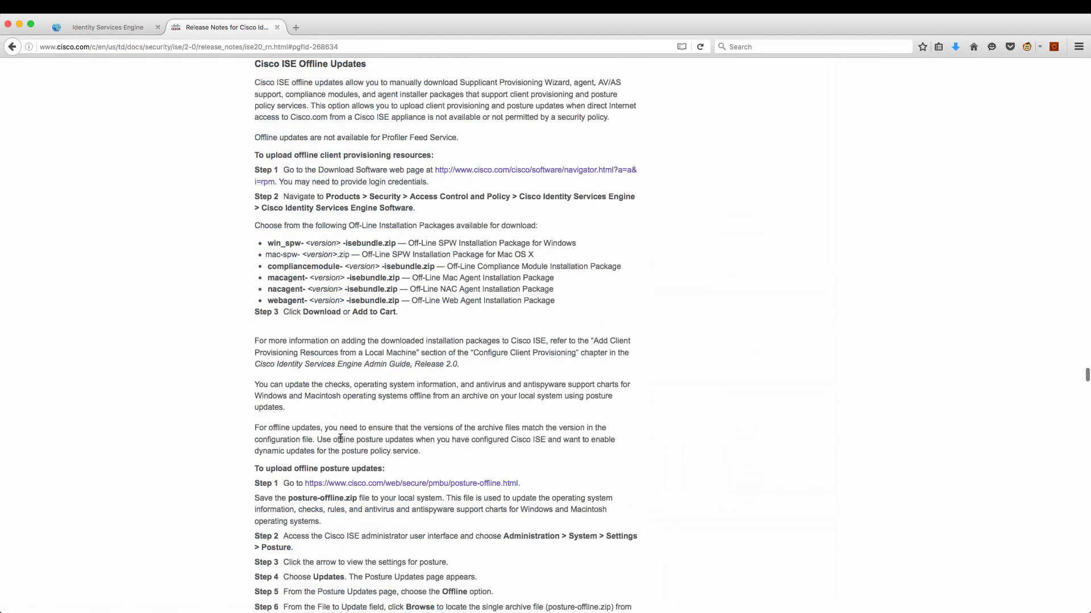
scroll(395, 458, down, 3)
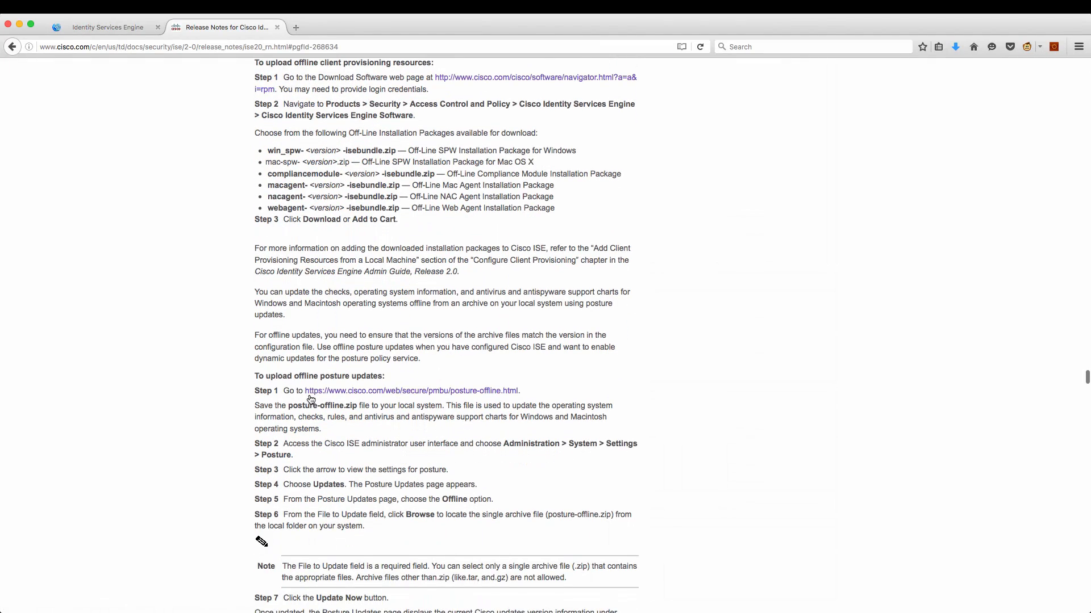
click(311, 393)
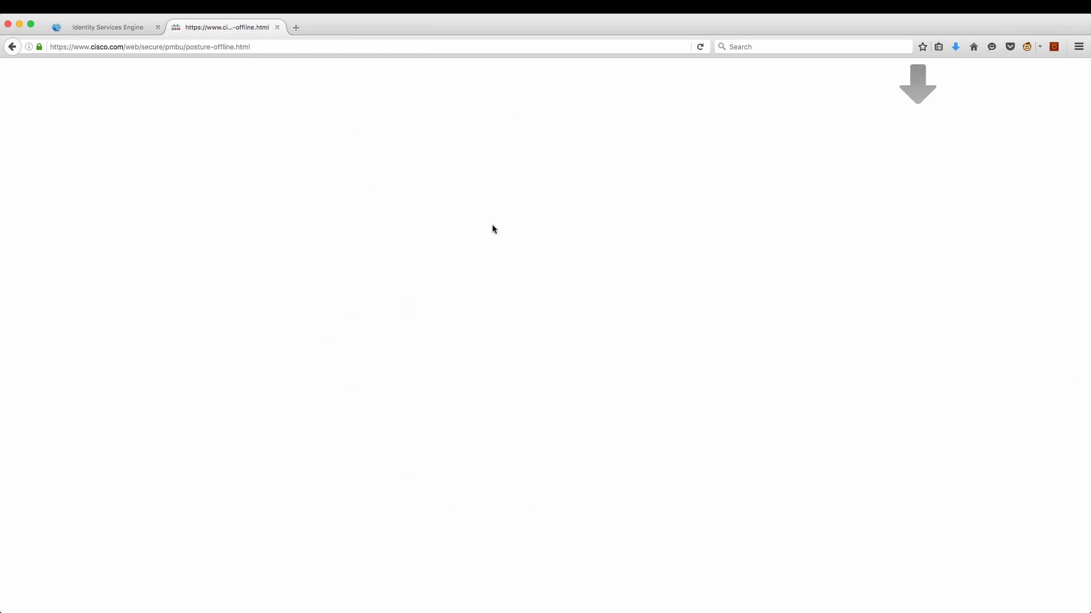
Switch ISE posture updates to Offline and update now from posture-offline.zip in Downloads.
click(135, 29)
click(255, 152)
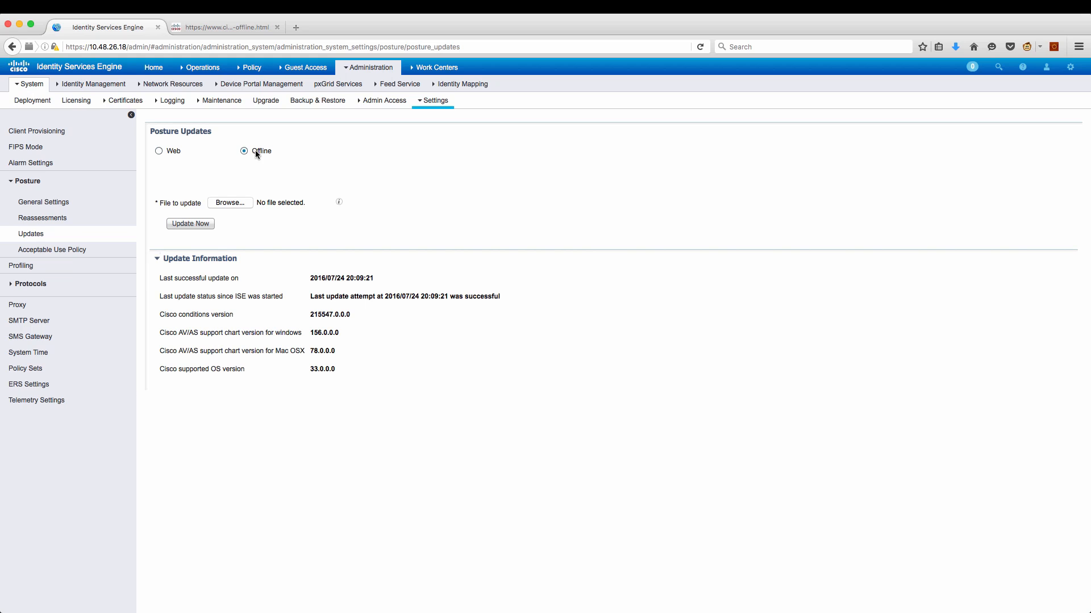
click(240, 203)
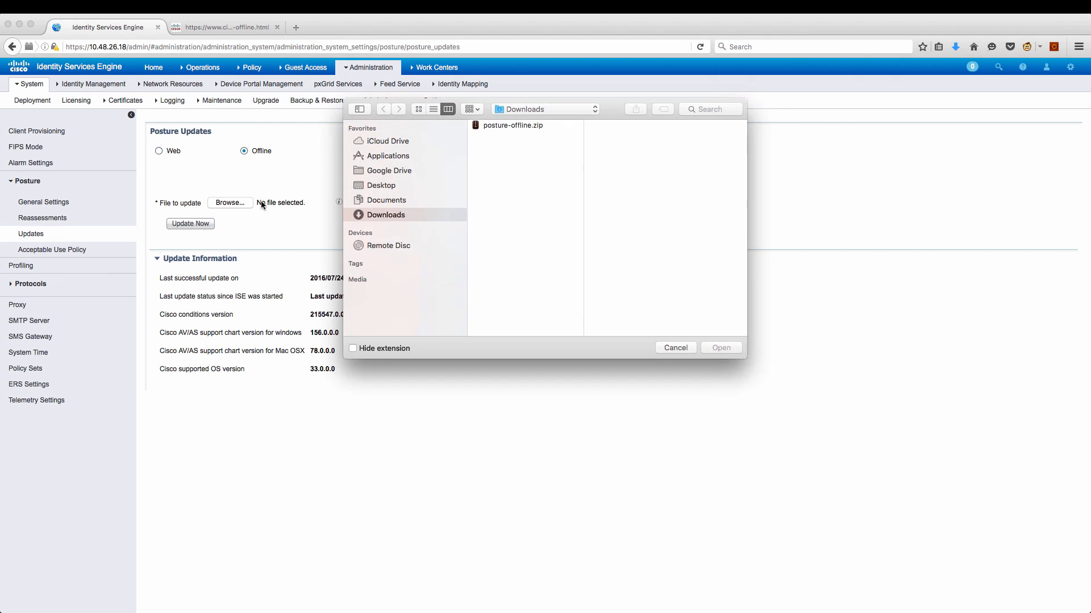
click(530, 125)
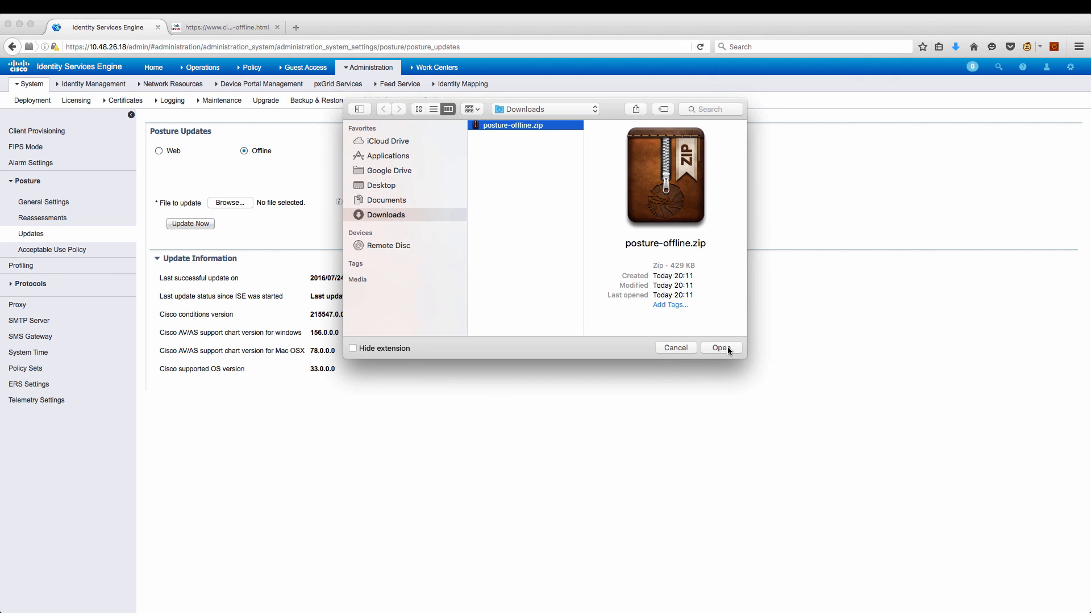
click(720, 349)
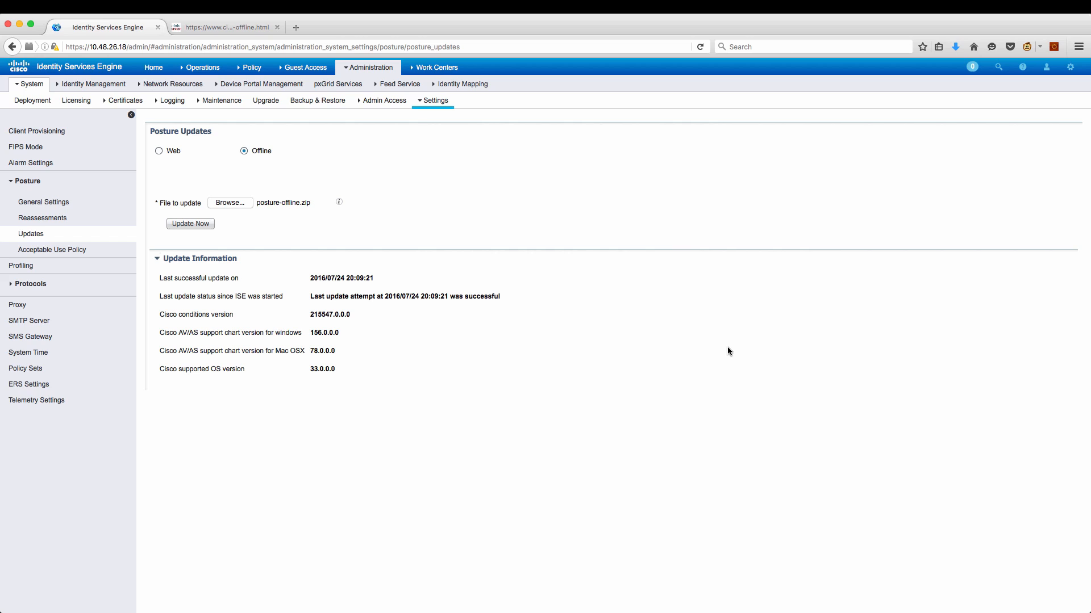
click(190, 223)
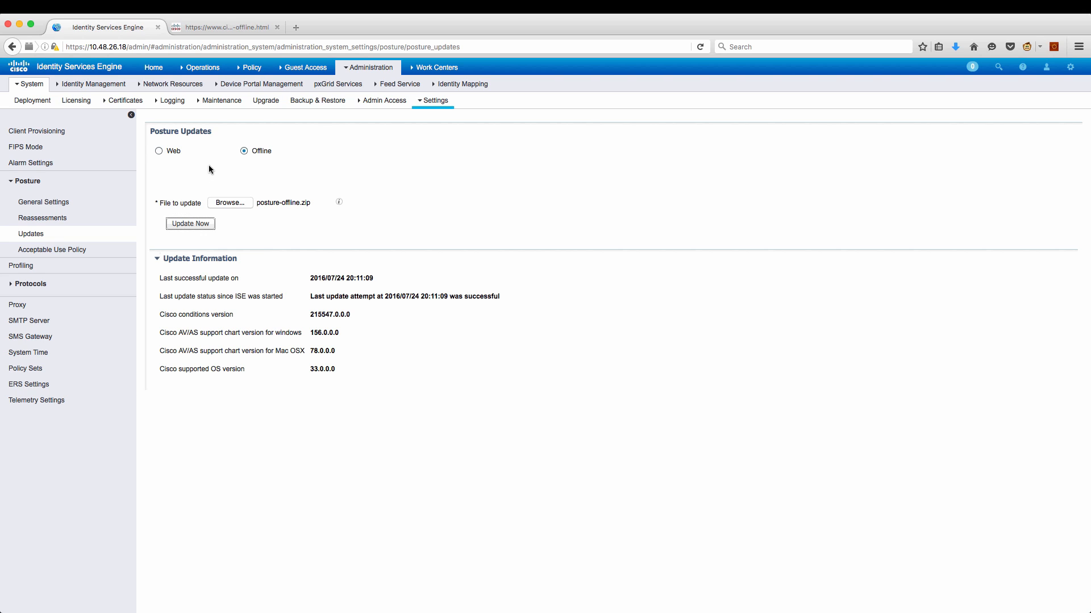
Go to Policy Elements Results and open the Client Provisioning Resources list.
click(252, 67)
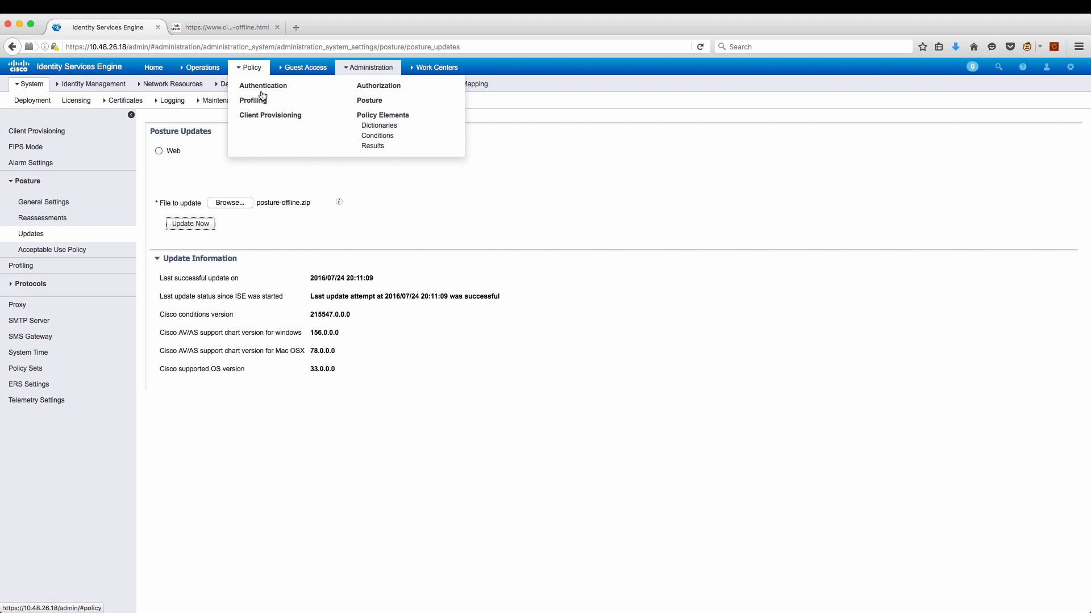
click(374, 147)
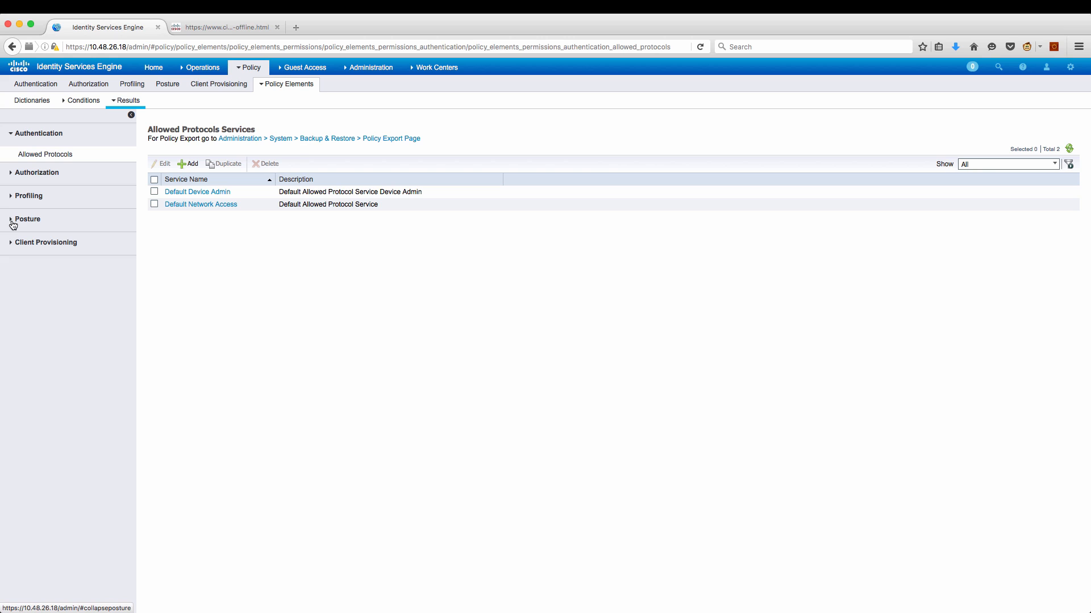
click(13, 243)
click(29, 249)
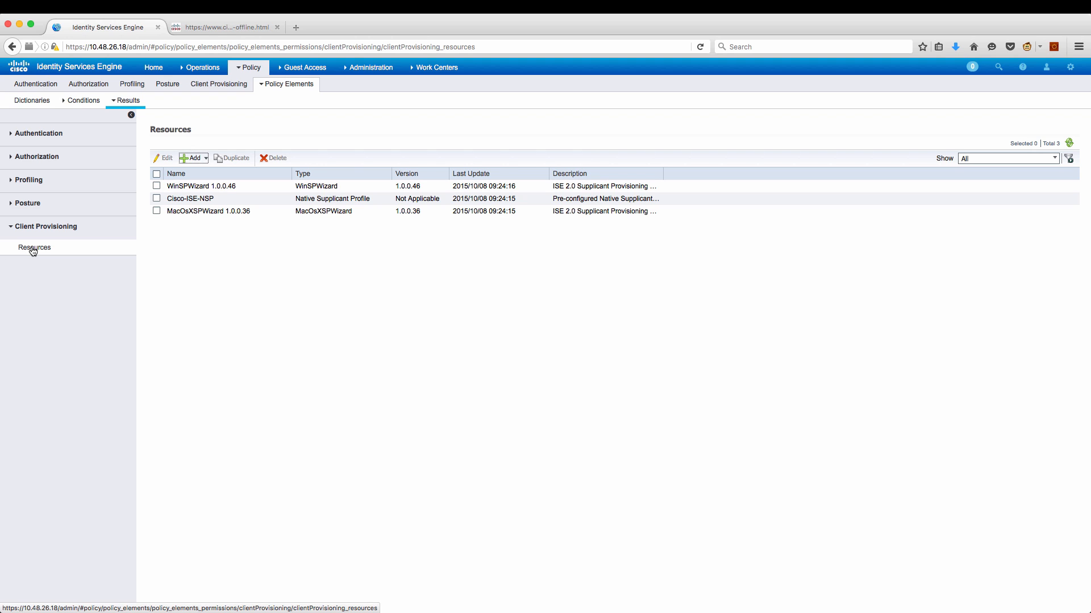
Download NACAgent 4.9.5.10 from the Cisco site into client provisioning resources.
click(208, 157)
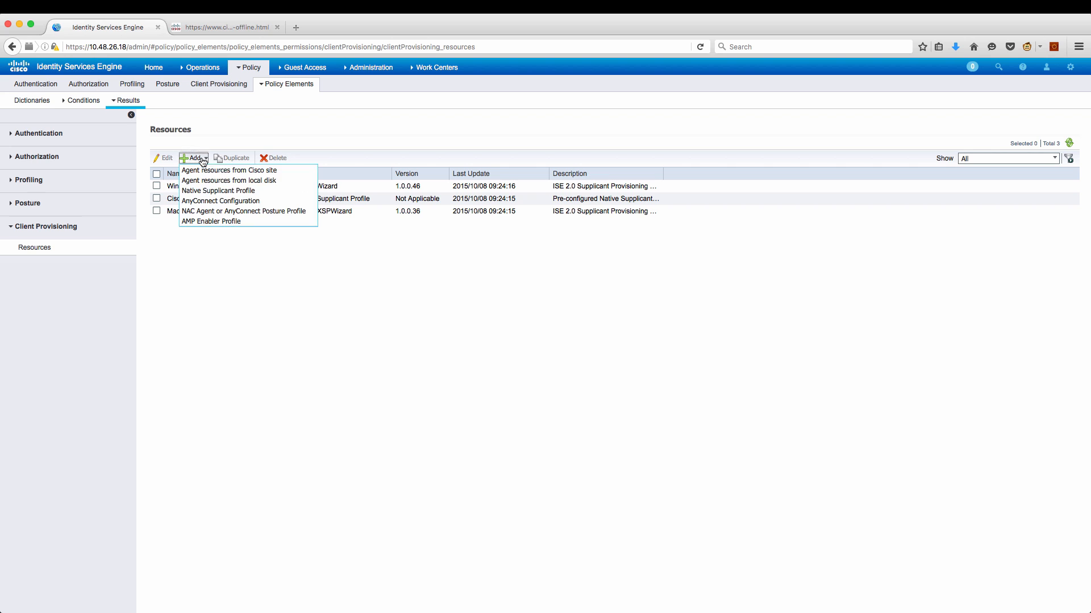
click(211, 172)
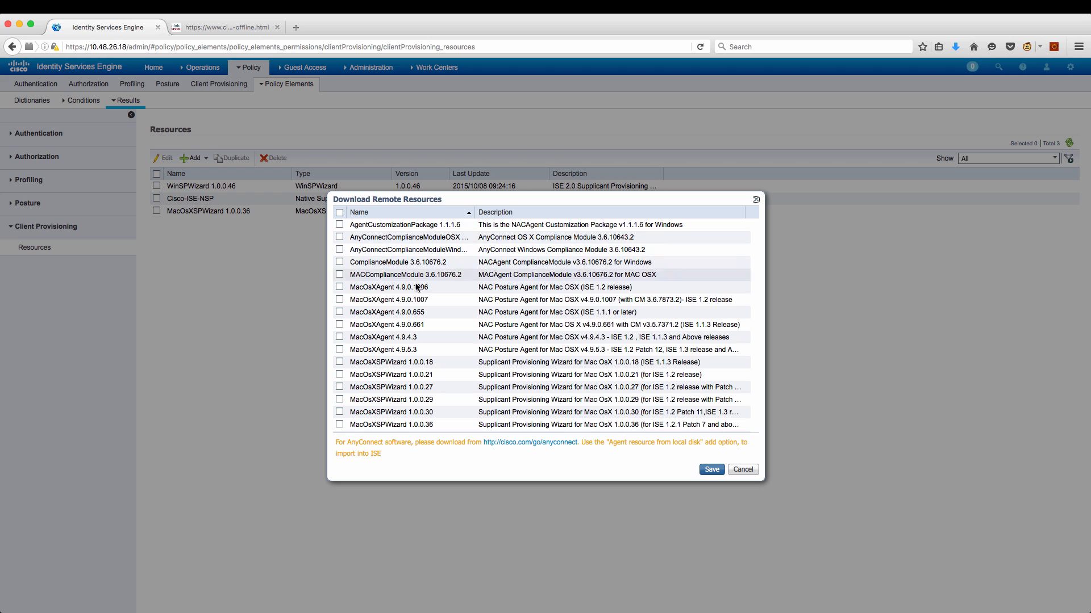
scroll(406, 344, down, 10)
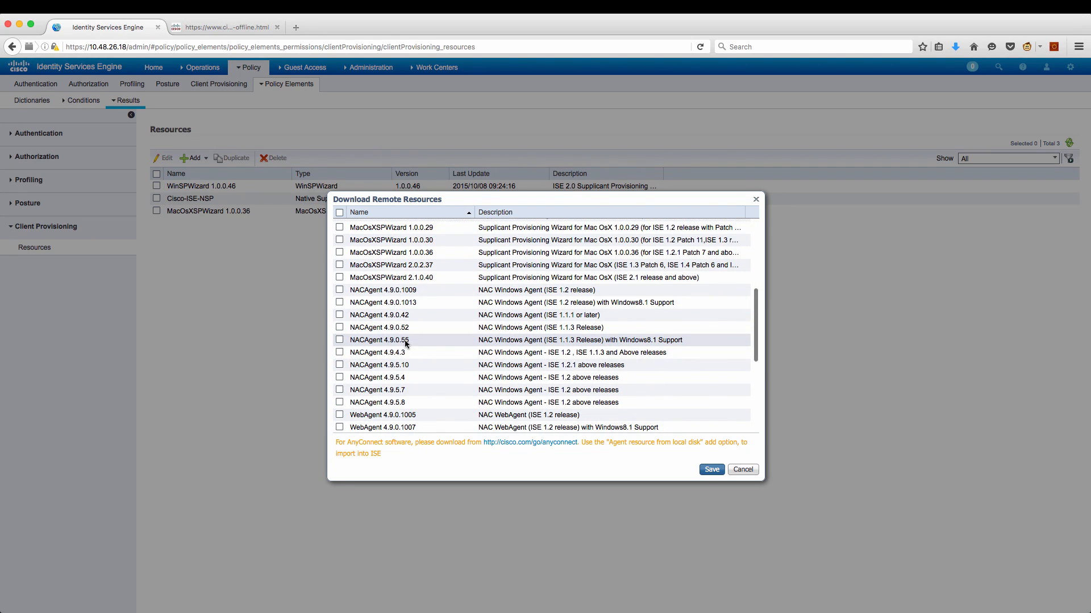
click(339, 366)
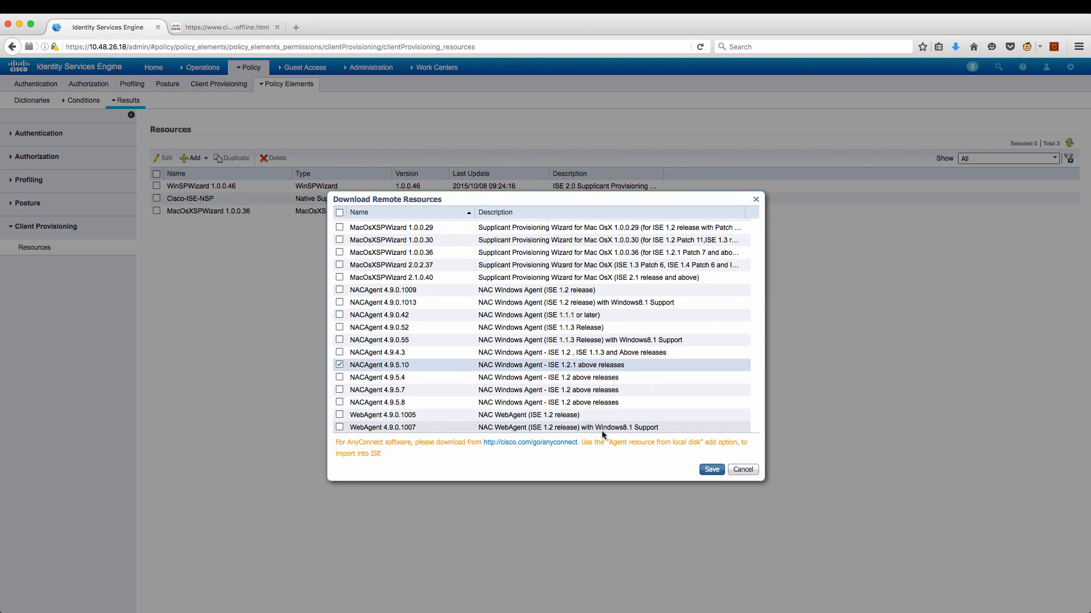
click(711, 469)
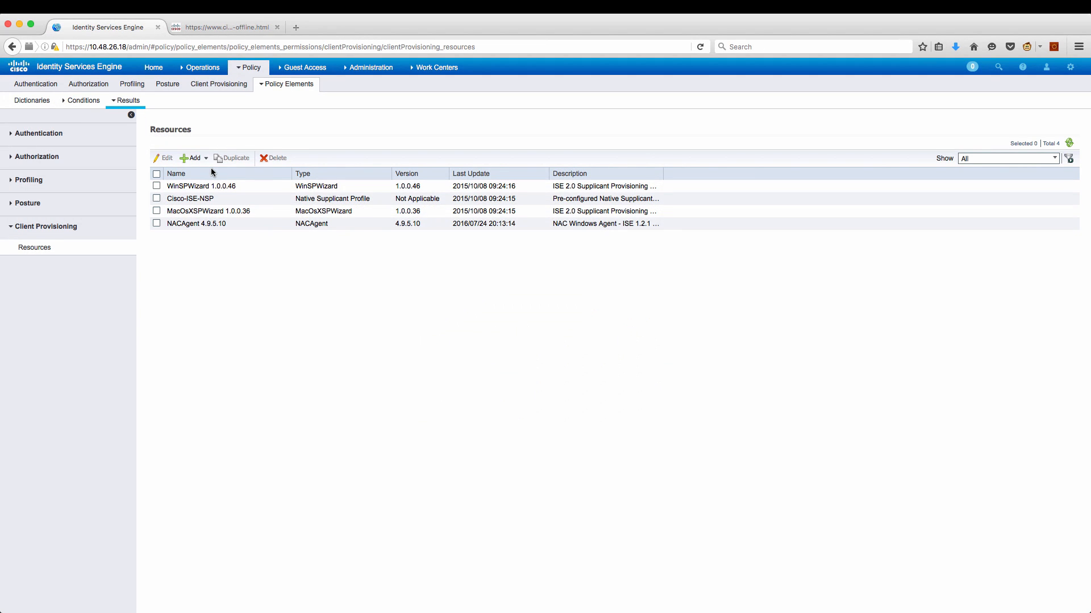
Download ComplianceModule 3.6.10676.2 from the Cisco site as well.
click(205, 159)
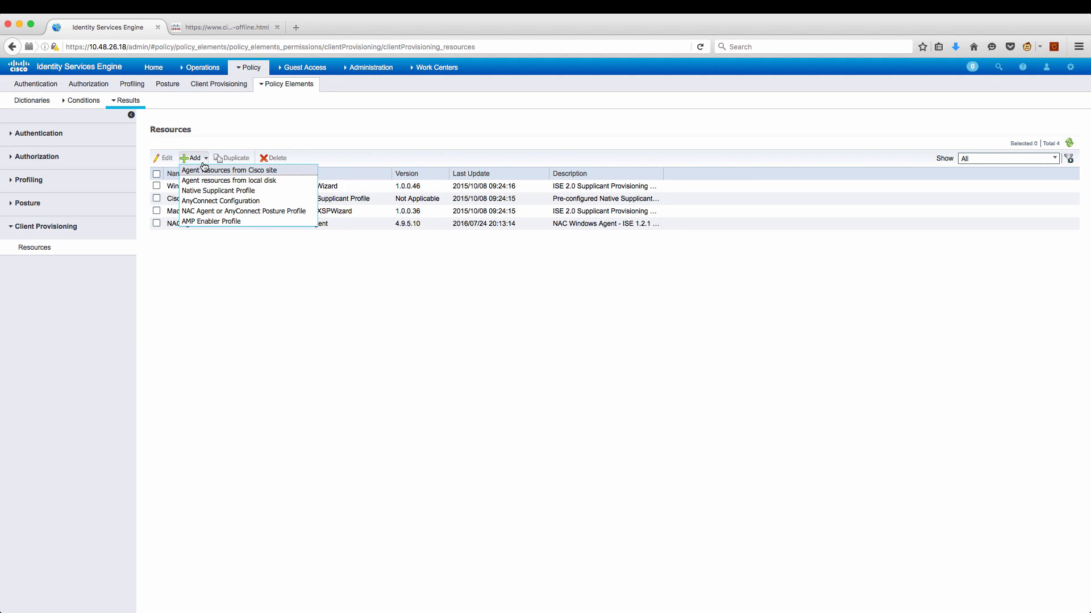
click(204, 171)
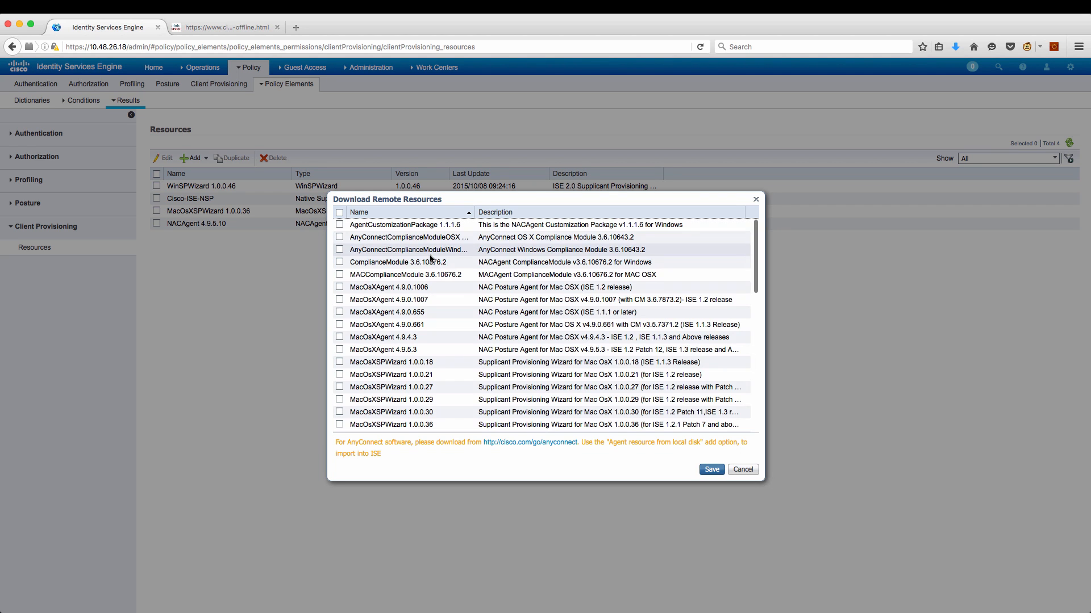
click(339, 262)
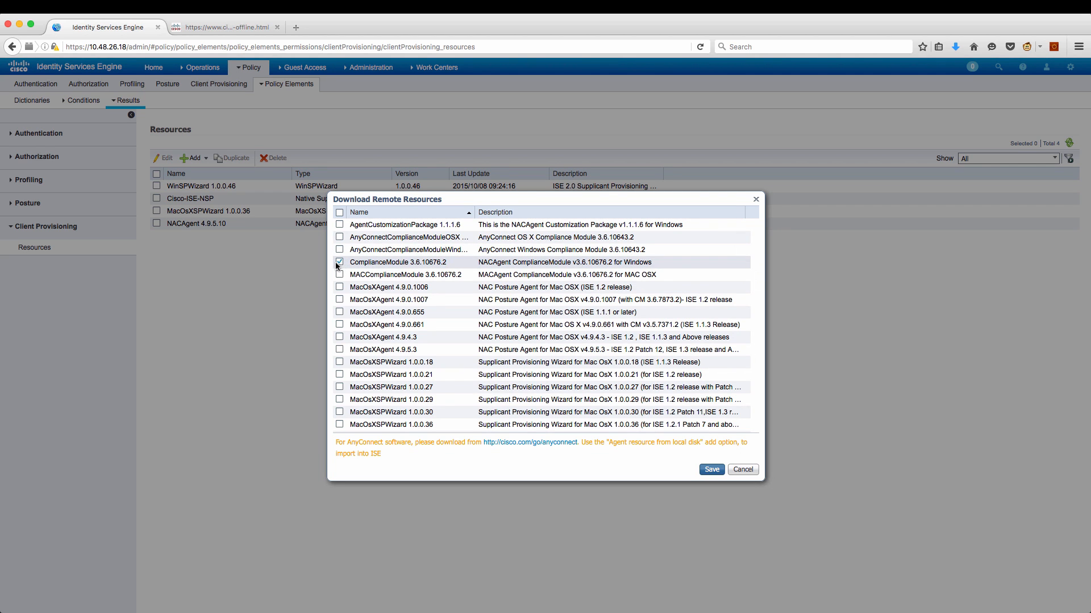
click(712, 469)
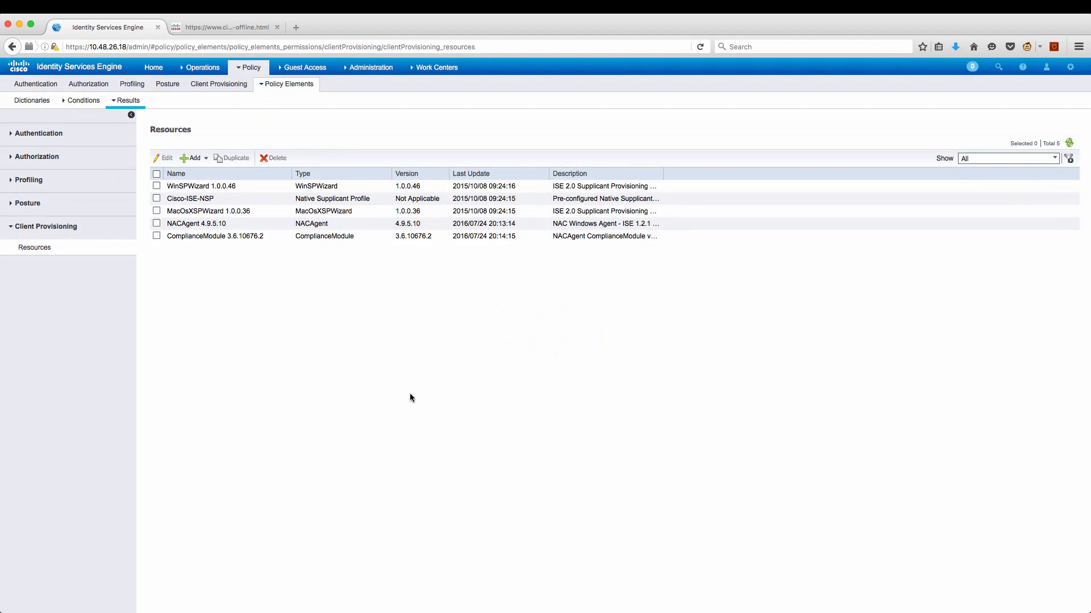
Create and submit a NAC Agent posture profile named NAC_agent_profile.
click(196, 158)
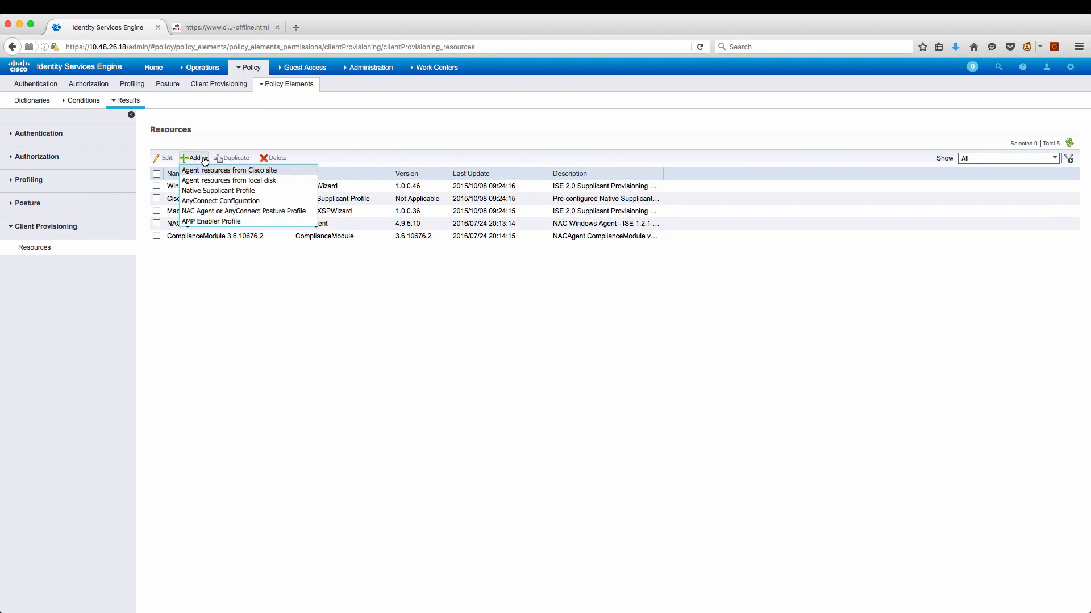
click(221, 210)
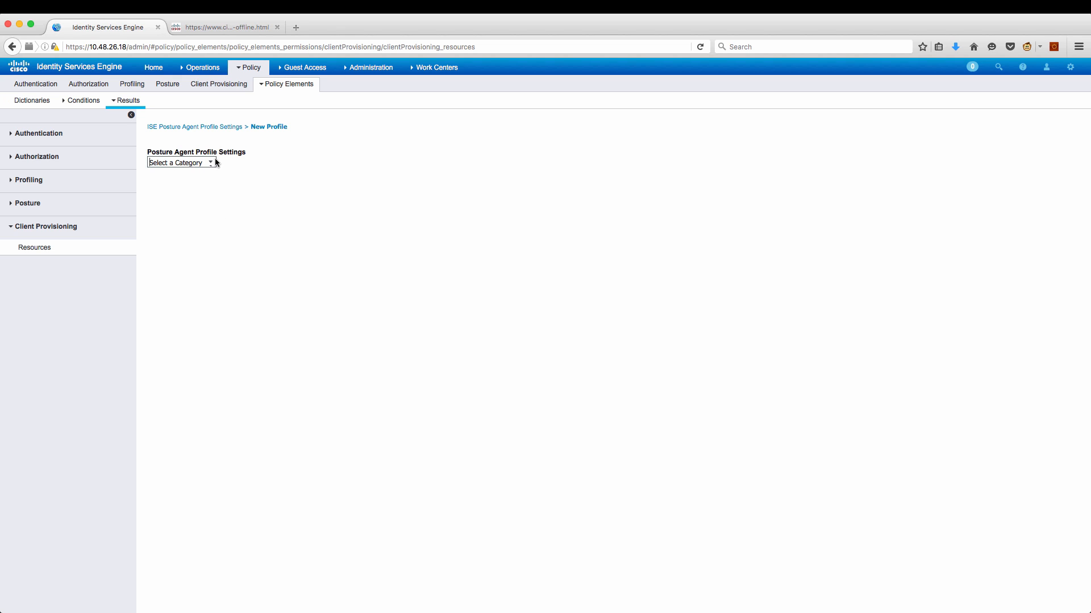
click(213, 162)
click(199, 194)
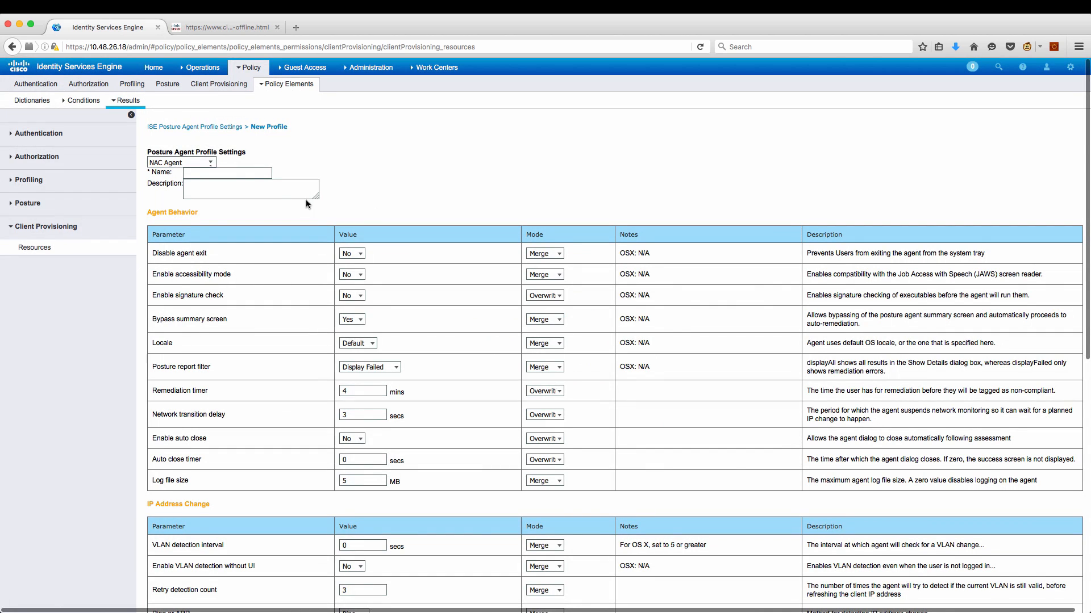
click(245, 173)
text(NAC_a)
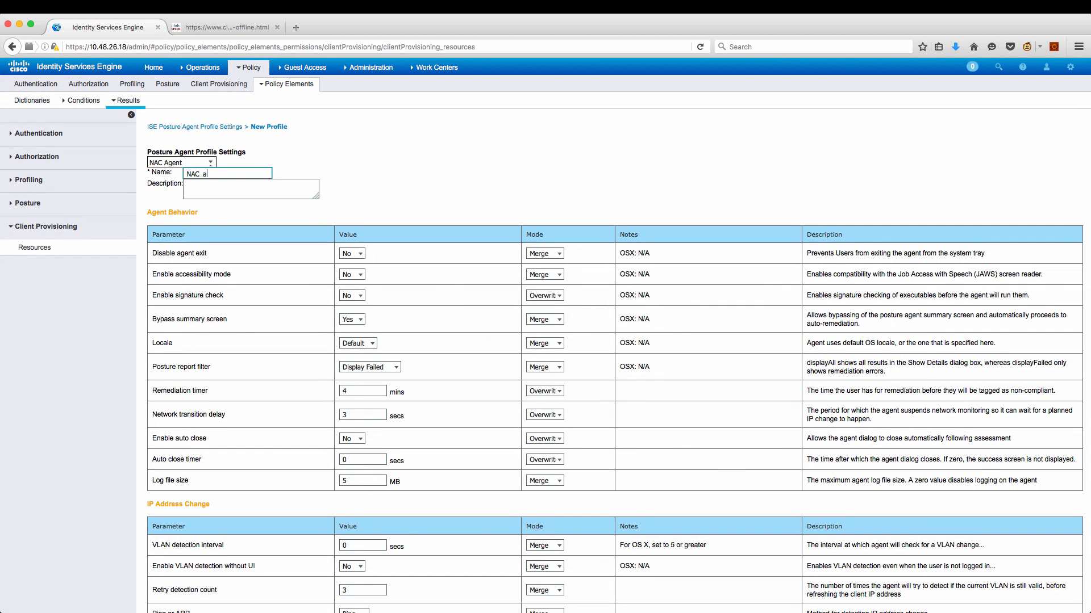
text(gent_profile)
scroll(312, 364, down, 10)
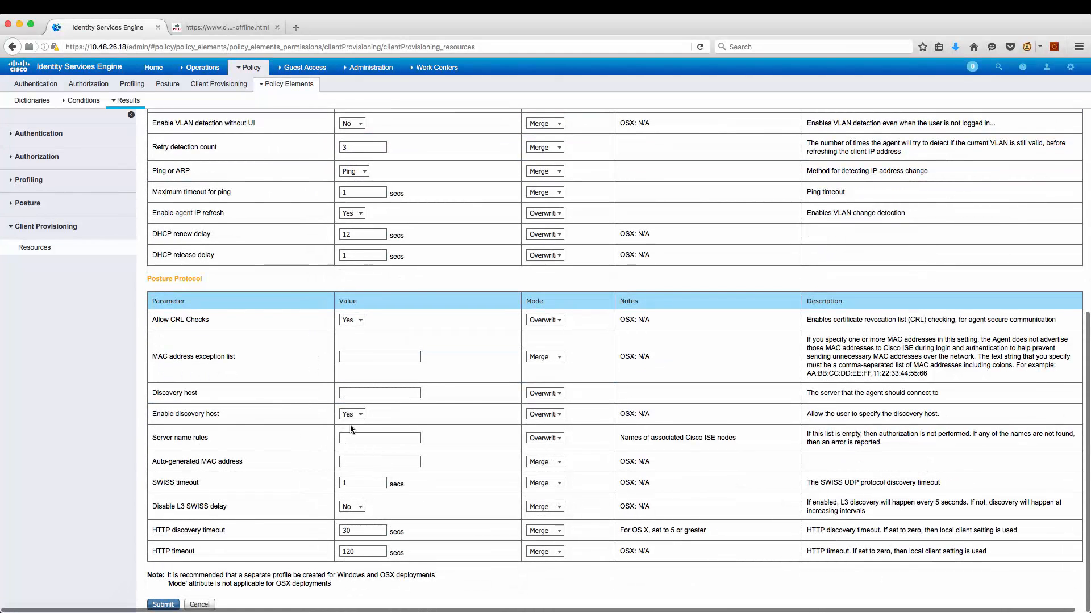
click(372, 393)
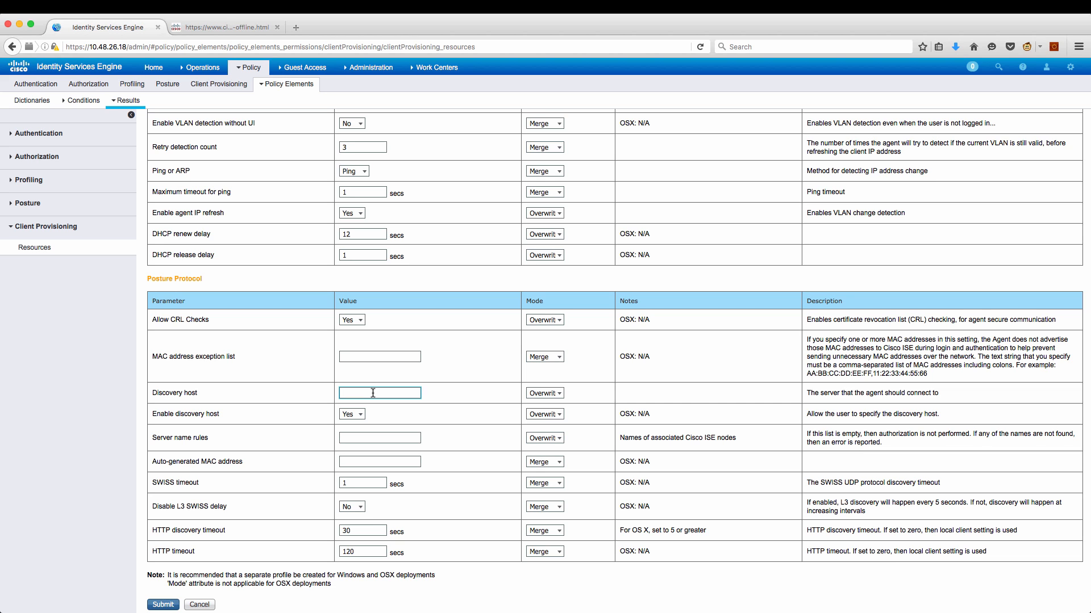
click(170, 606)
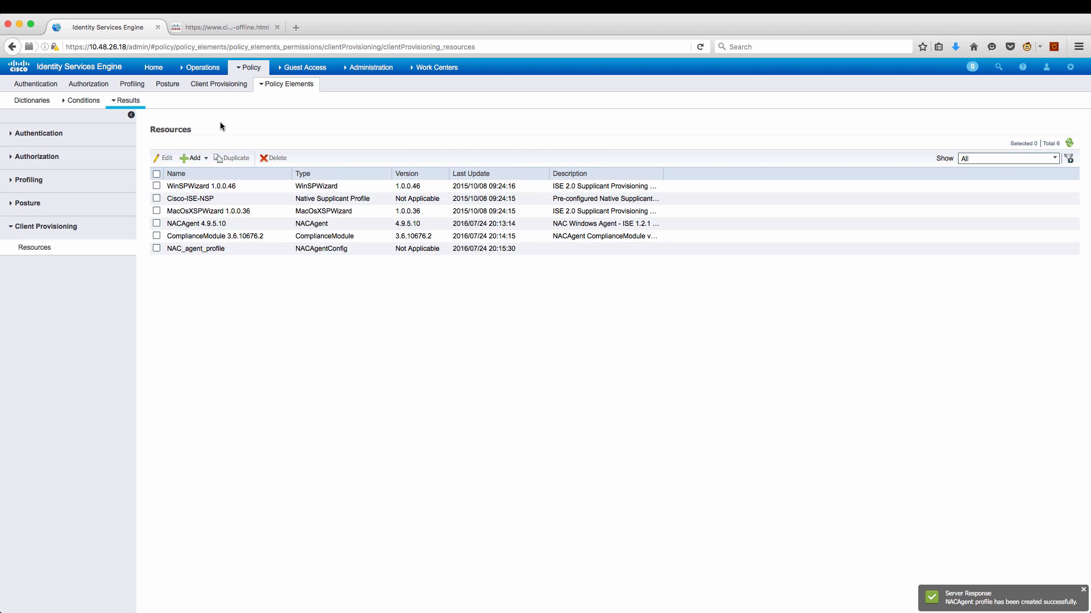
Set the Windows provisioning rule to NACAgent 4.9.5.10, NAC_agent_profile and ComplianceModule 3.6.10676.2.
click(222, 84)
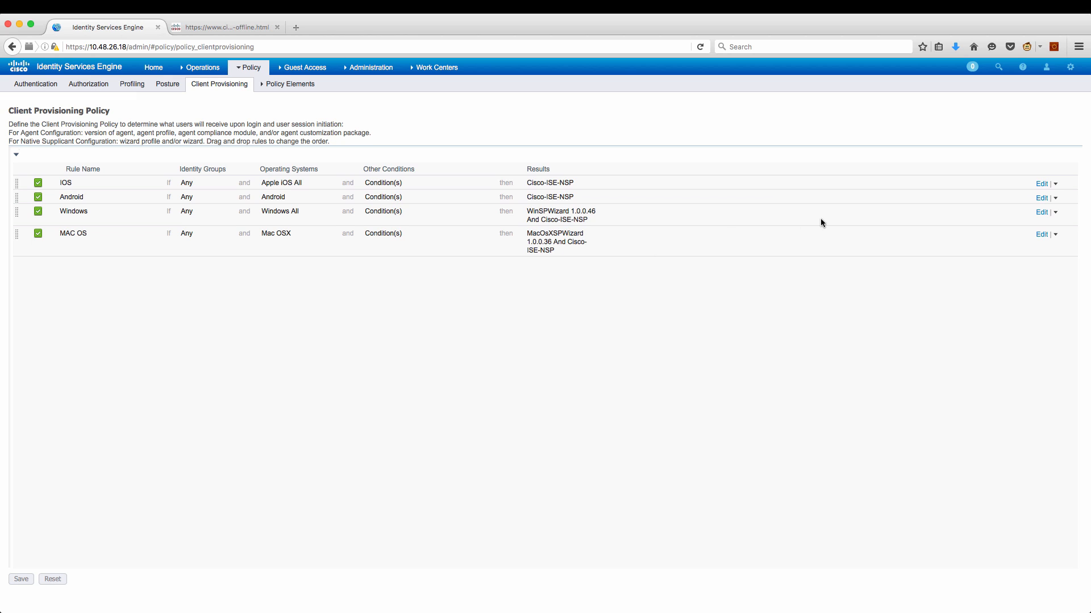
click(1041, 213)
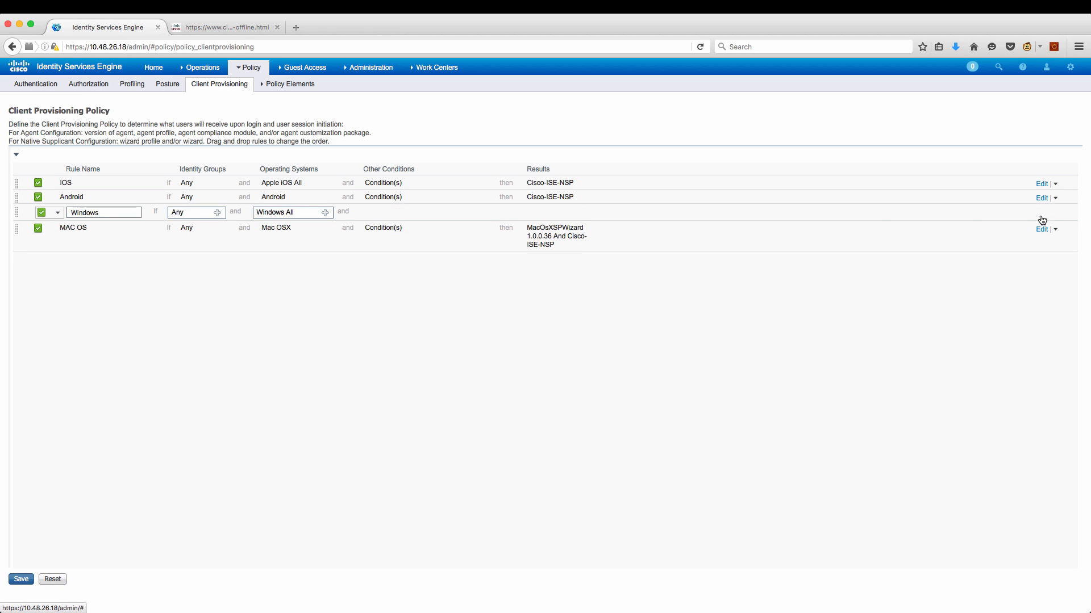
click(591, 213)
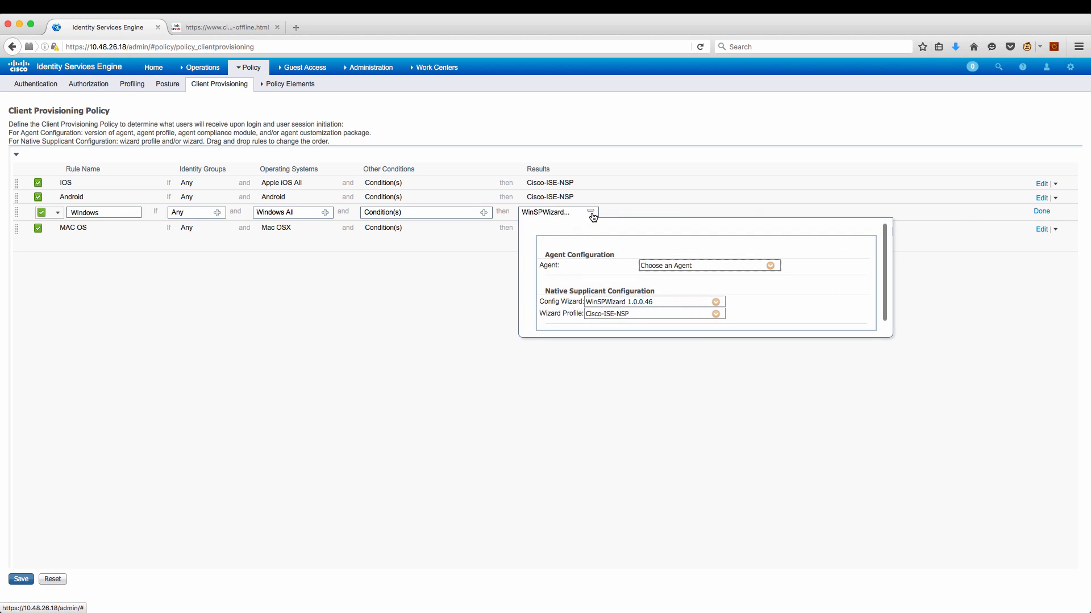
click(772, 266)
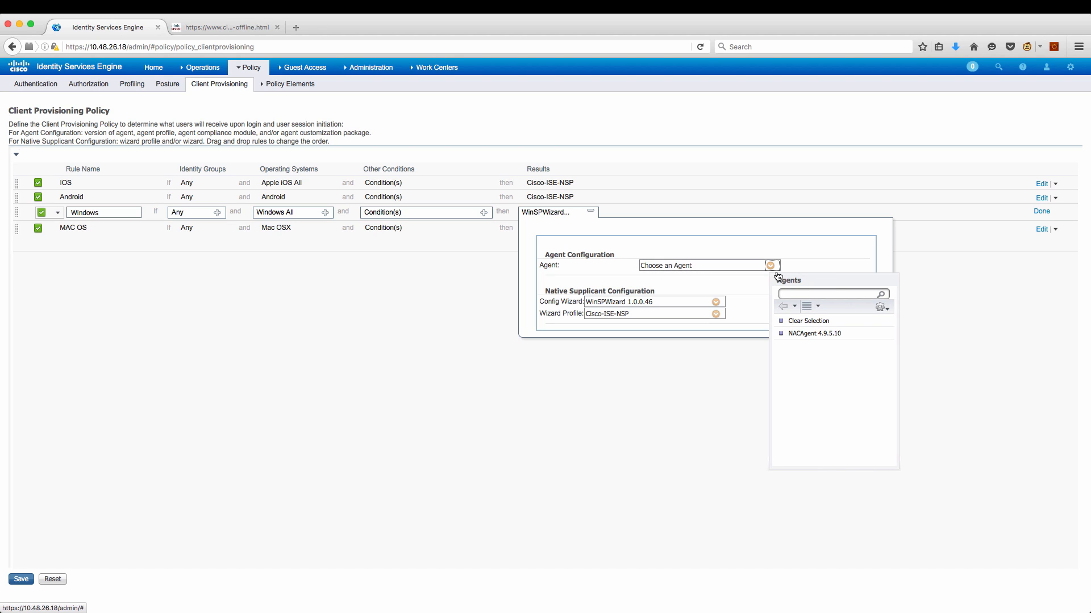
click(803, 333)
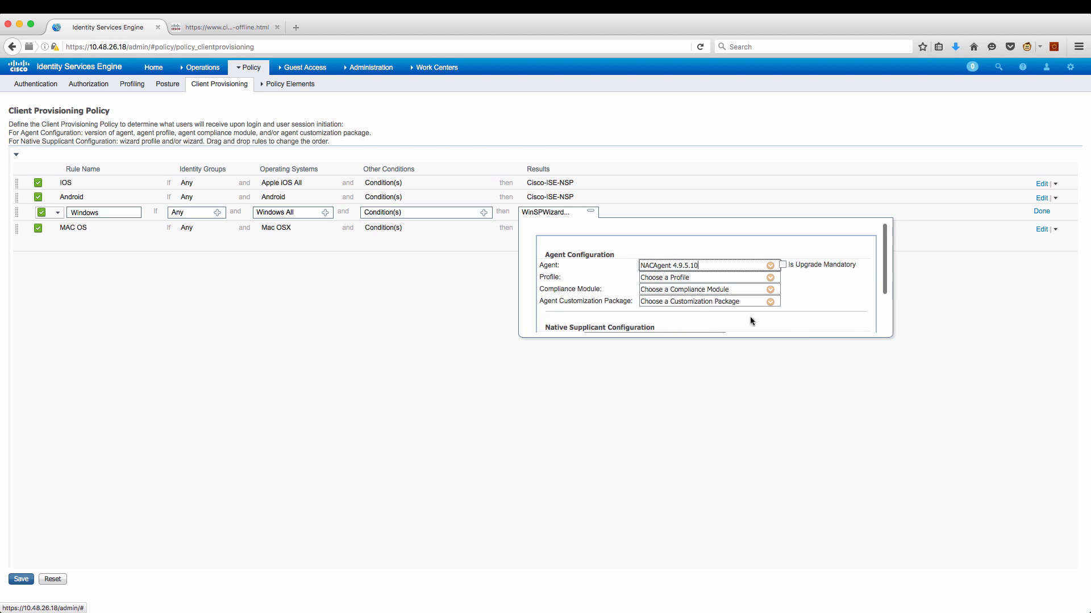
scroll(749, 316, down, 2)
scroll(750, 316, up, 1)
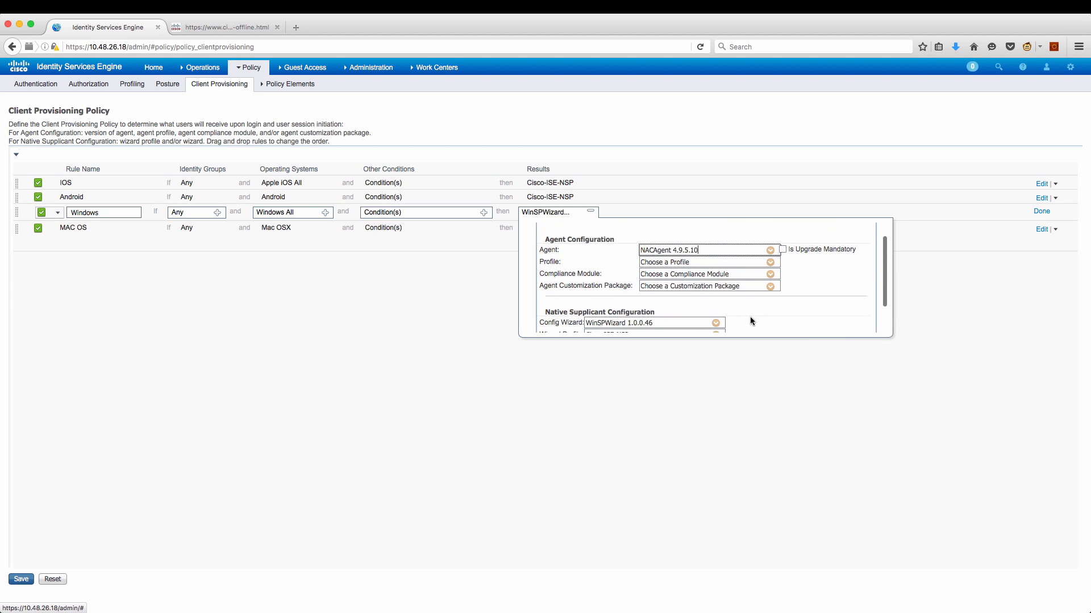
click(771, 263)
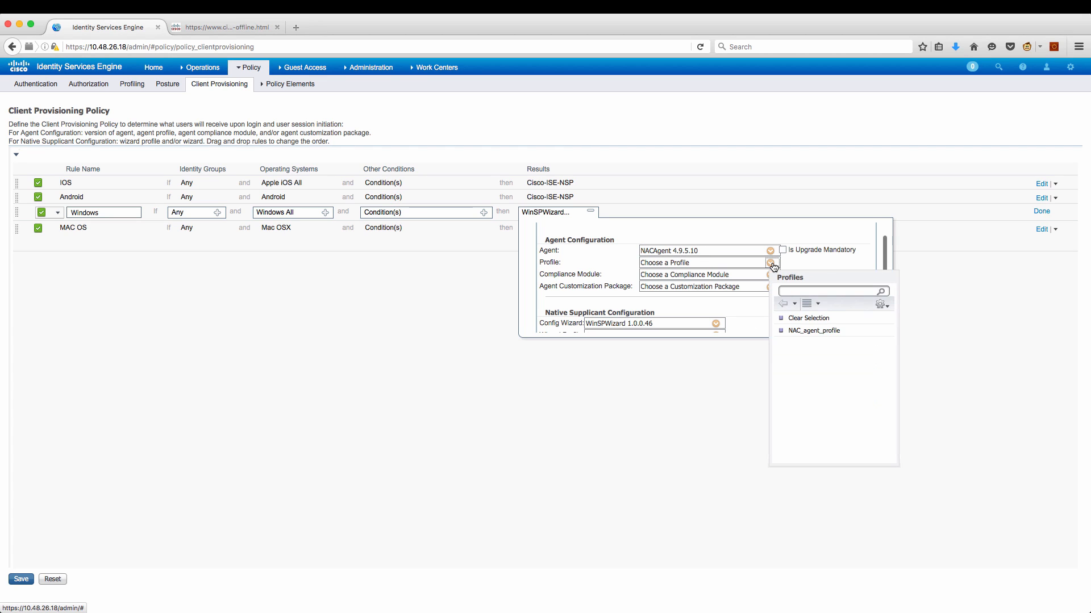
click(803, 332)
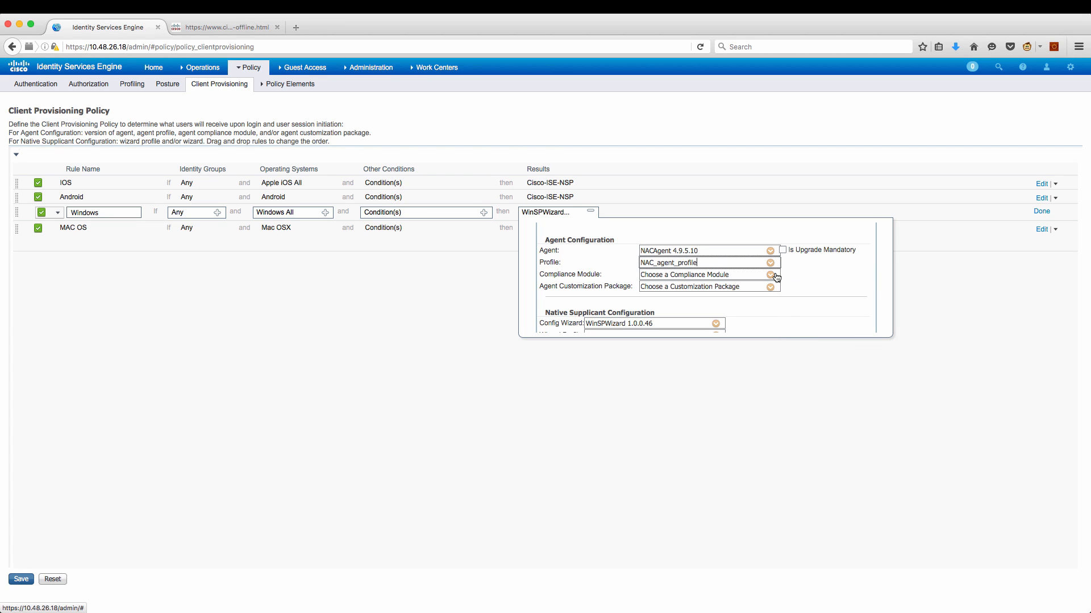
click(771, 275)
click(811, 342)
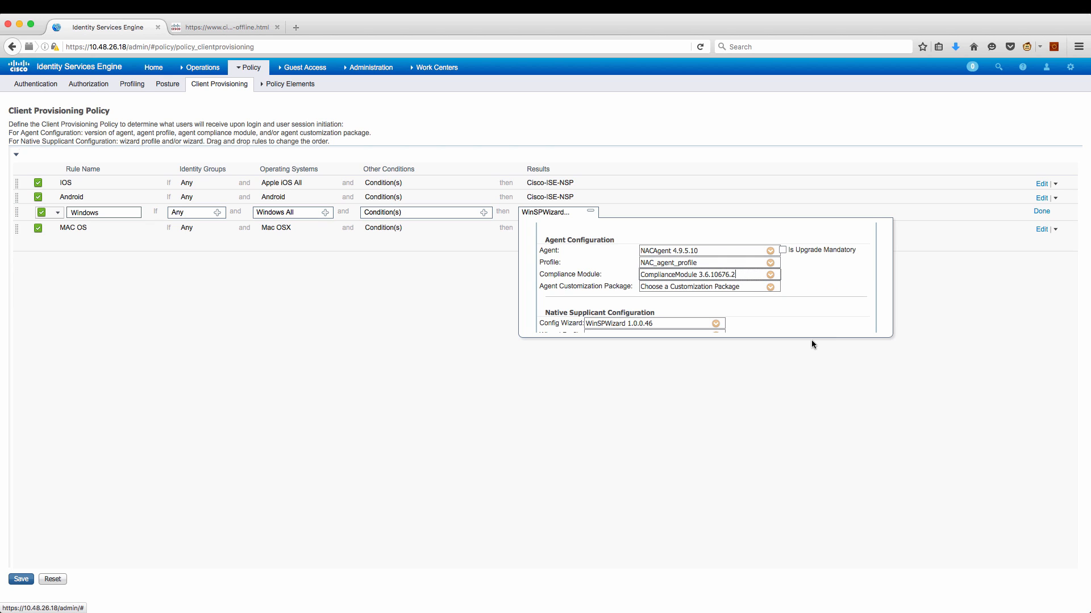
Clear the rule's Config Wizard and Wizard Profile, then save the client provisioning policy.
scroll(810, 320, down, 2)
click(716, 293)
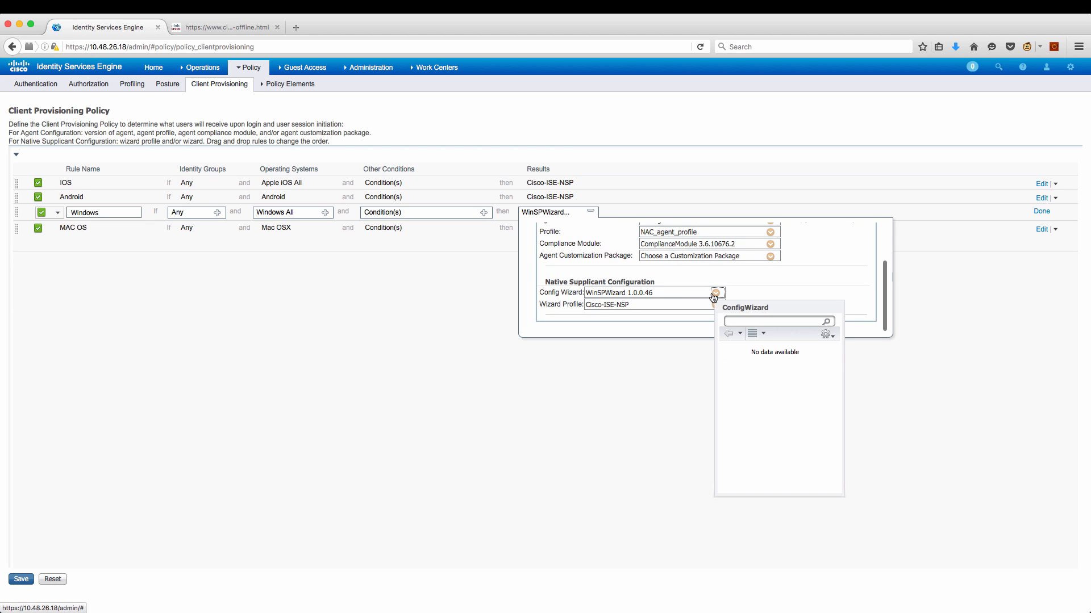
click(745, 349)
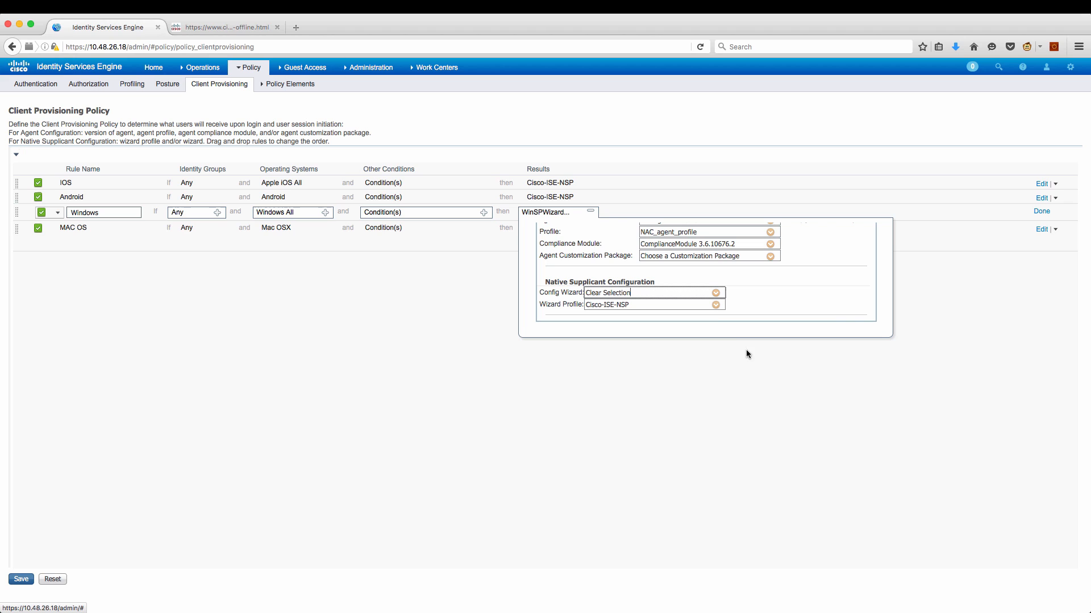
click(716, 306)
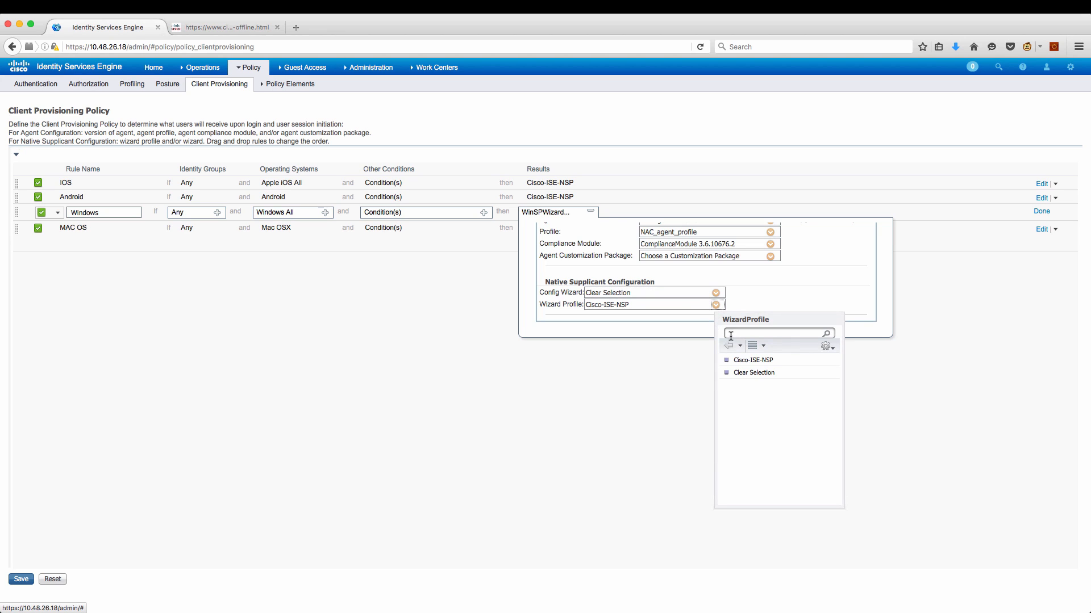
click(744, 372)
scroll(792, 304, up, 3)
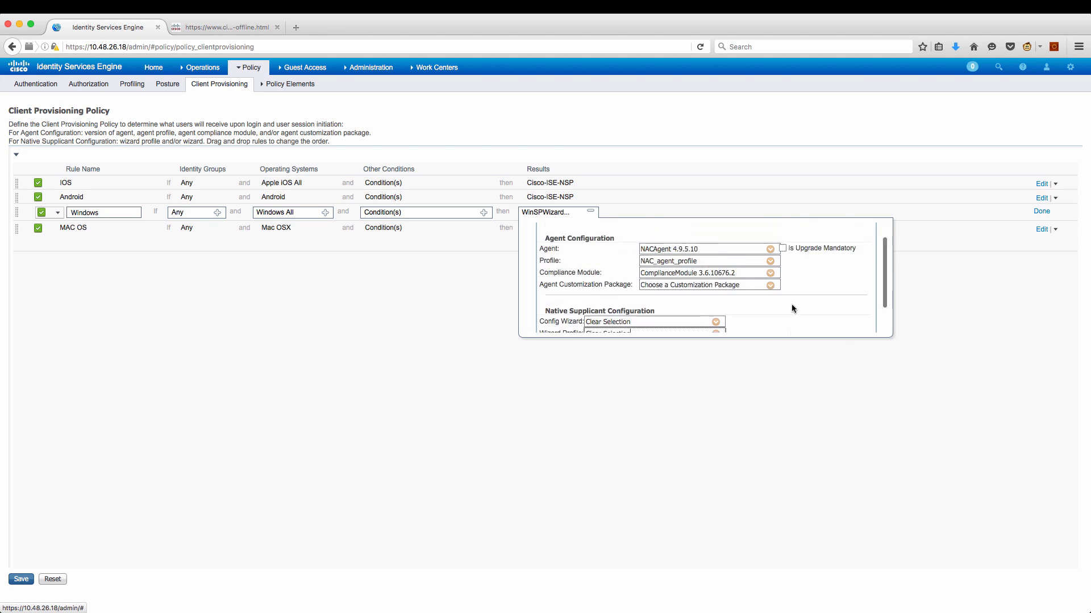
click(1041, 211)
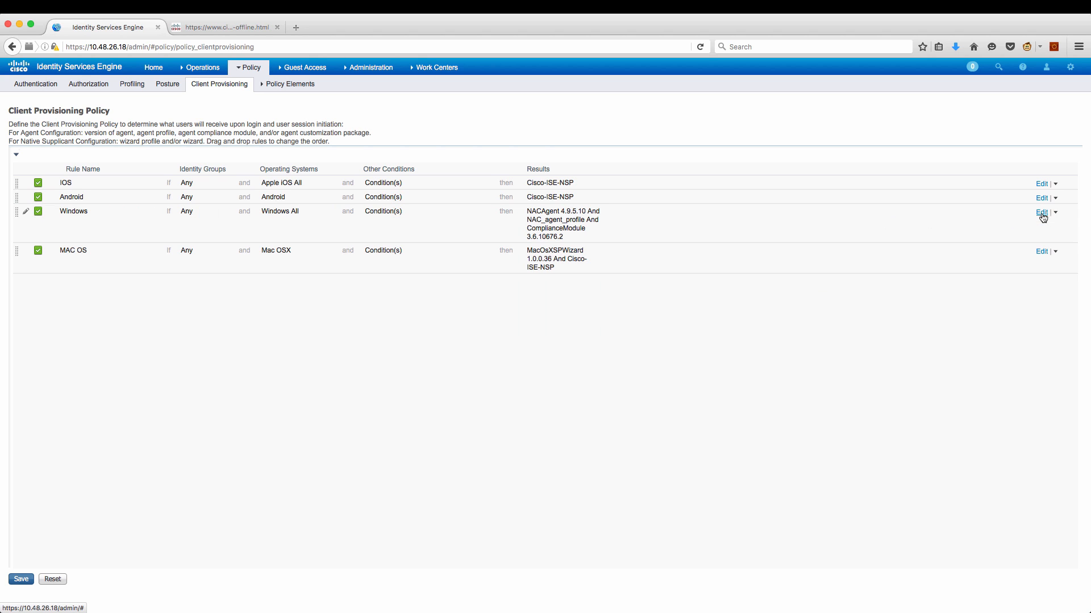
click(21, 579)
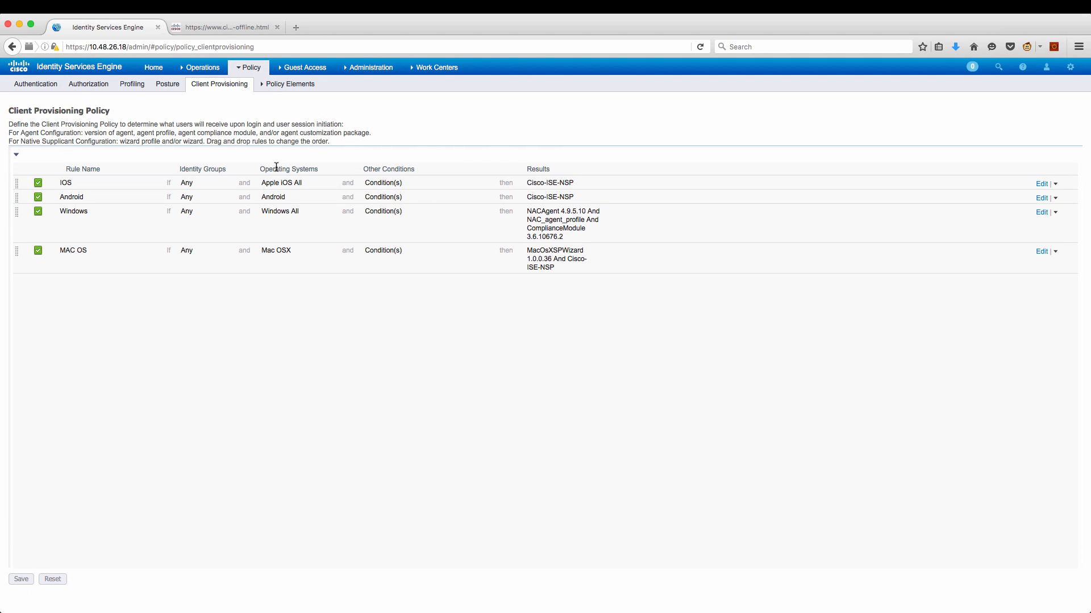
Start a new posture file condition named filecheck.
mouse_move(299, 91)
click(287, 113)
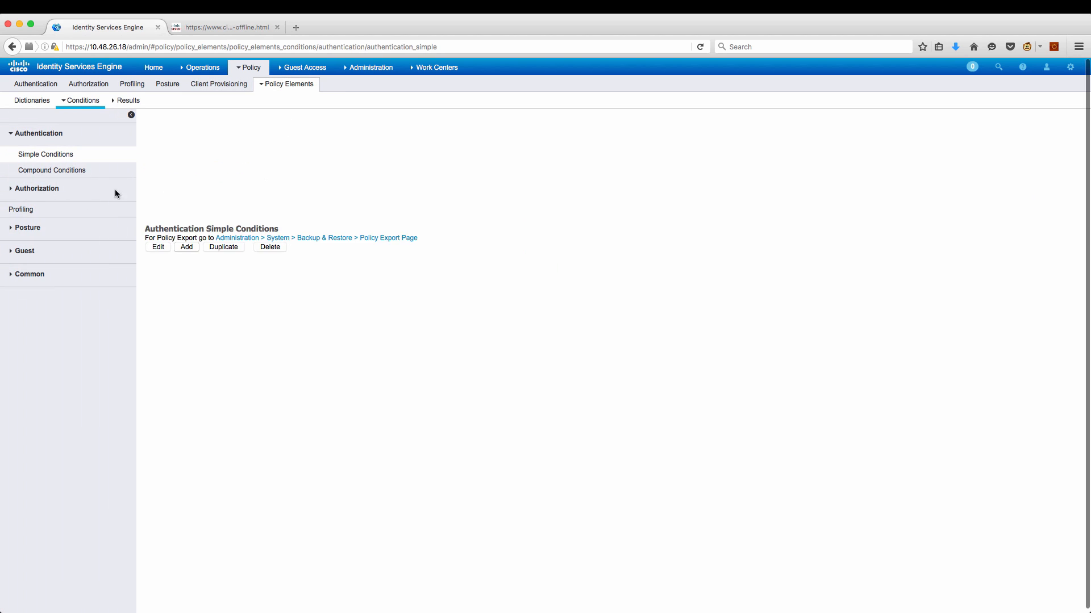
click(31, 229)
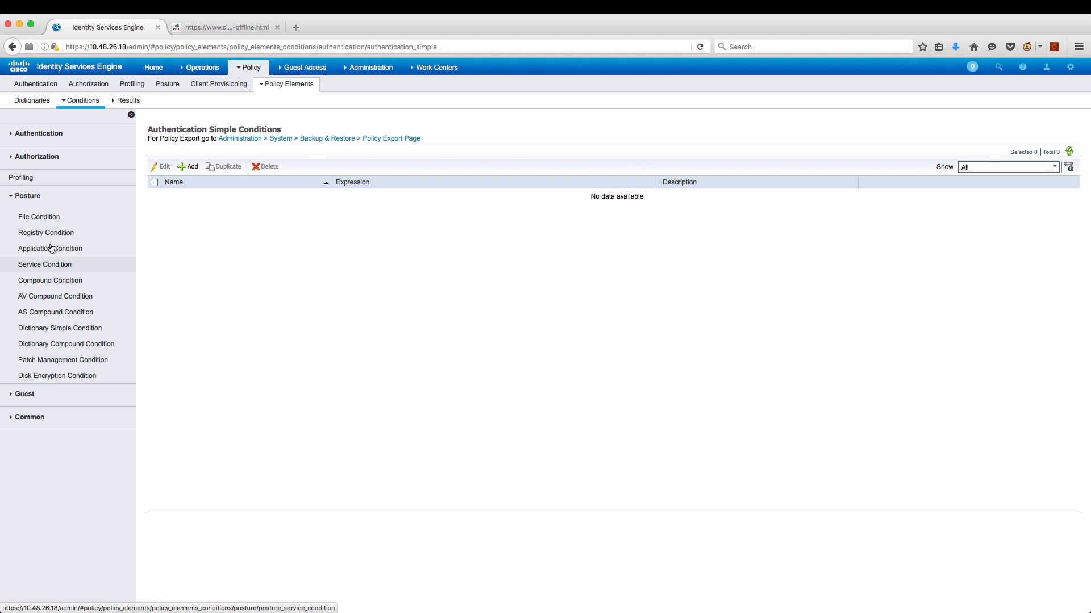
click(46, 220)
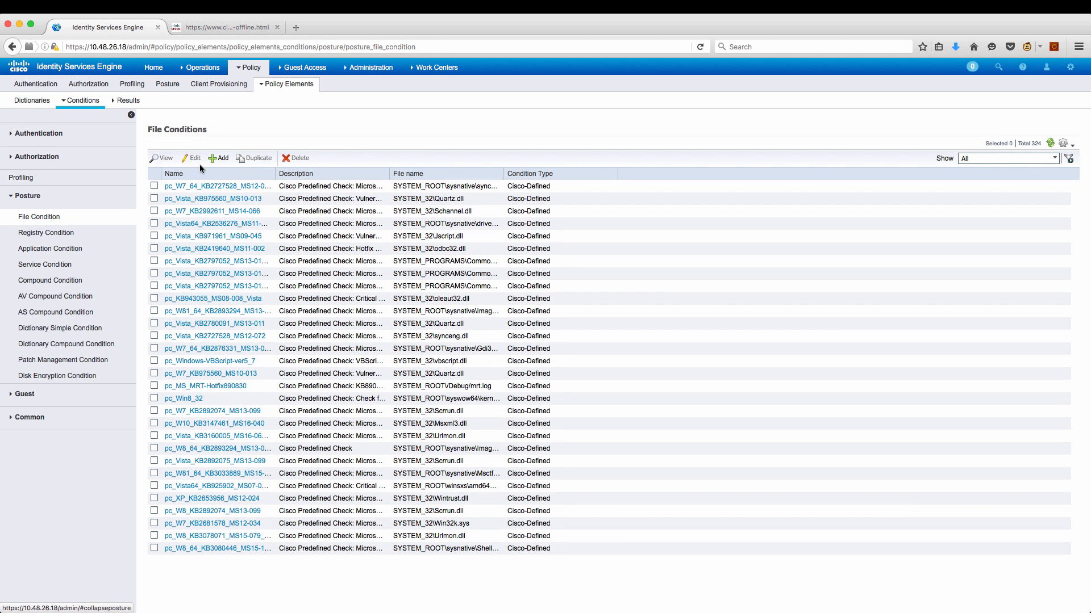
click(220, 159)
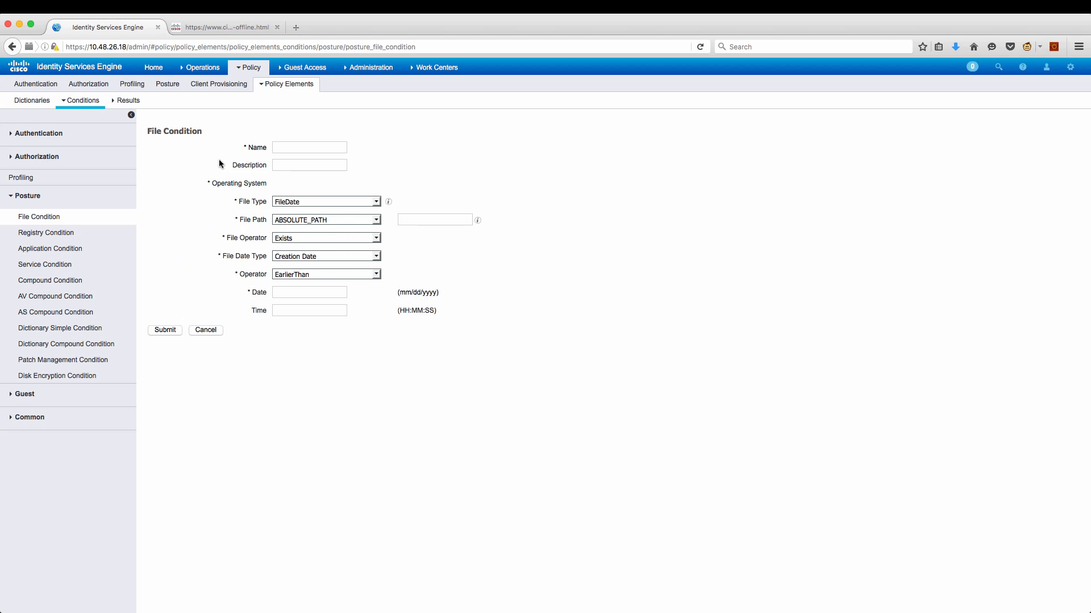
text(filec)
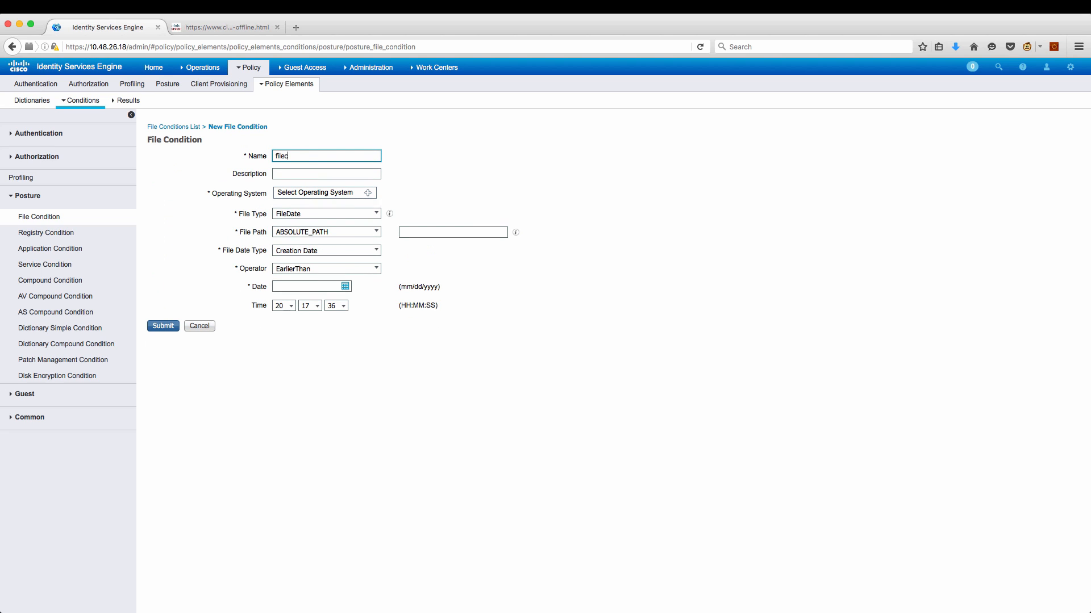
text(heck)
Make it a Windows All FileExistence check on C:\filecheck.txt and submit it.
click(368, 193)
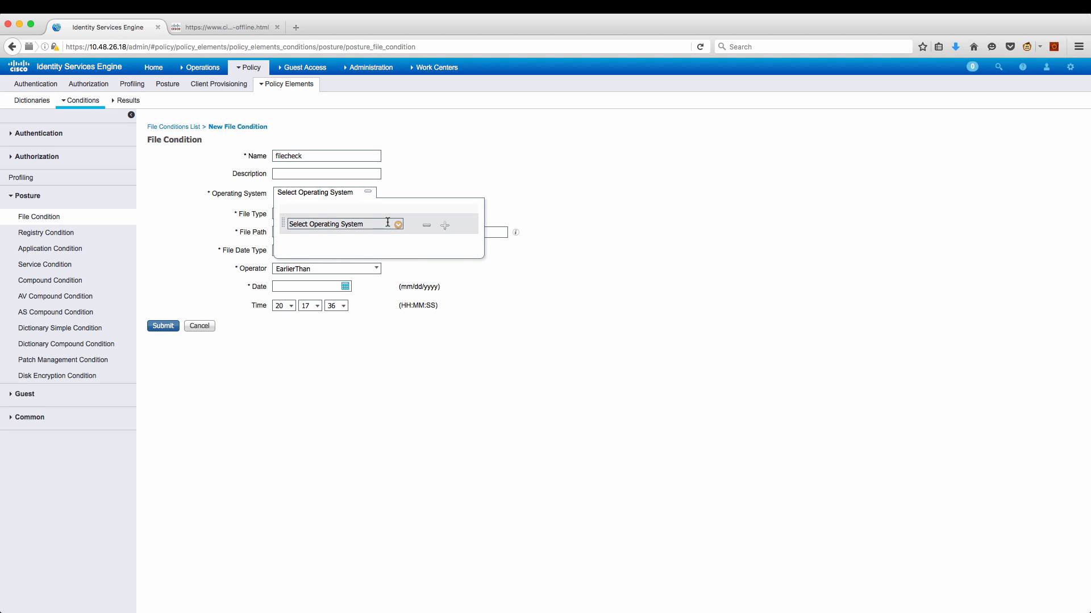
click(398, 225)
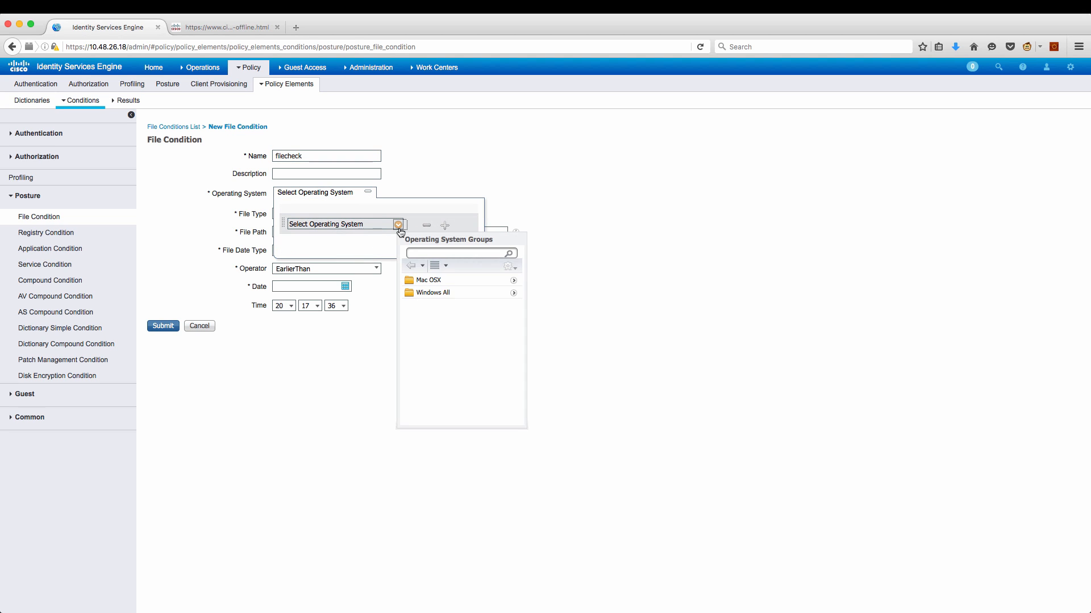
click(430, 294)
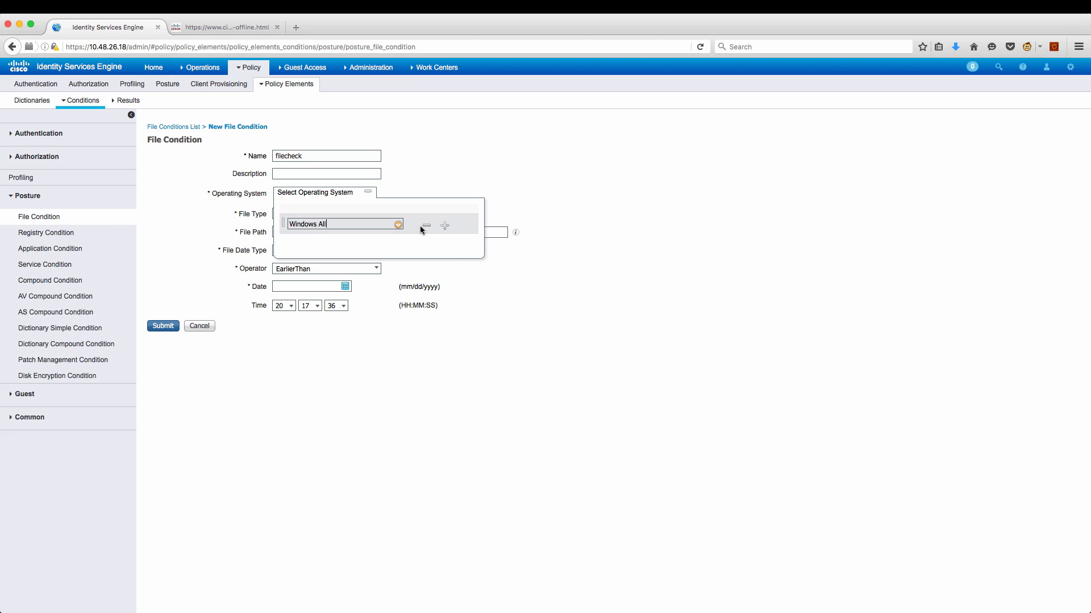
click(469, 271)
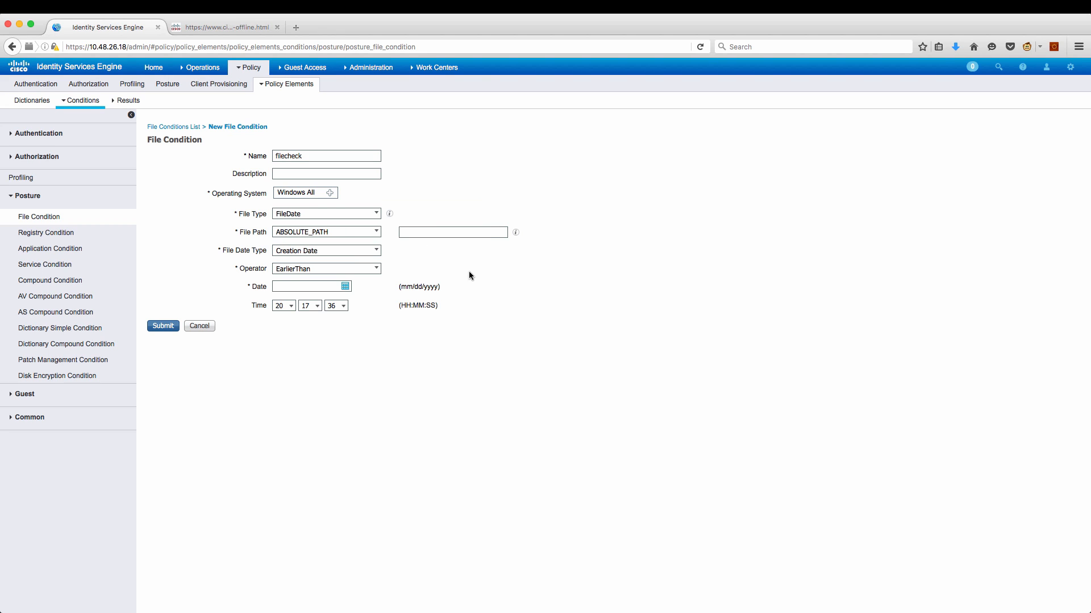
click(376, 214)
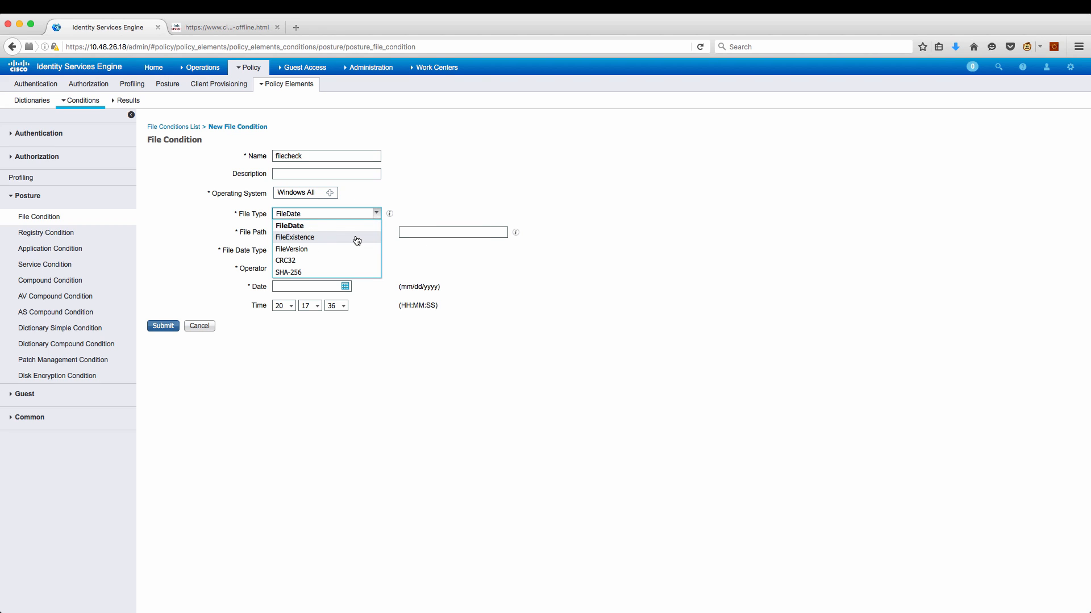
click(357, 237)
click(428, 234)
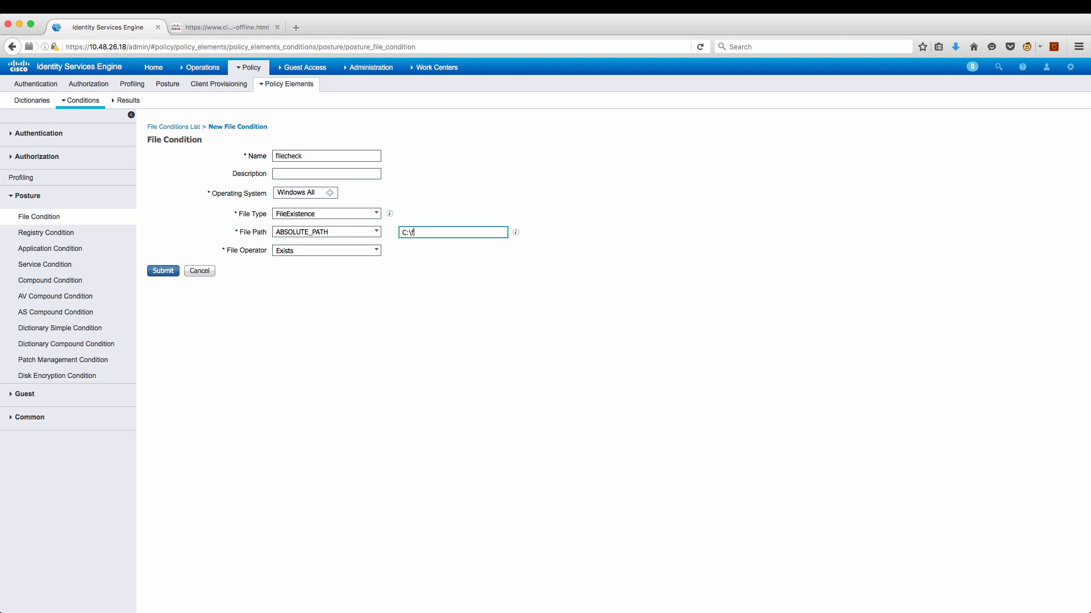
text(k.txt)
click(159, 271)
Insert a new posture requirement named filecheck in the Requirements list.
click(129, 101)
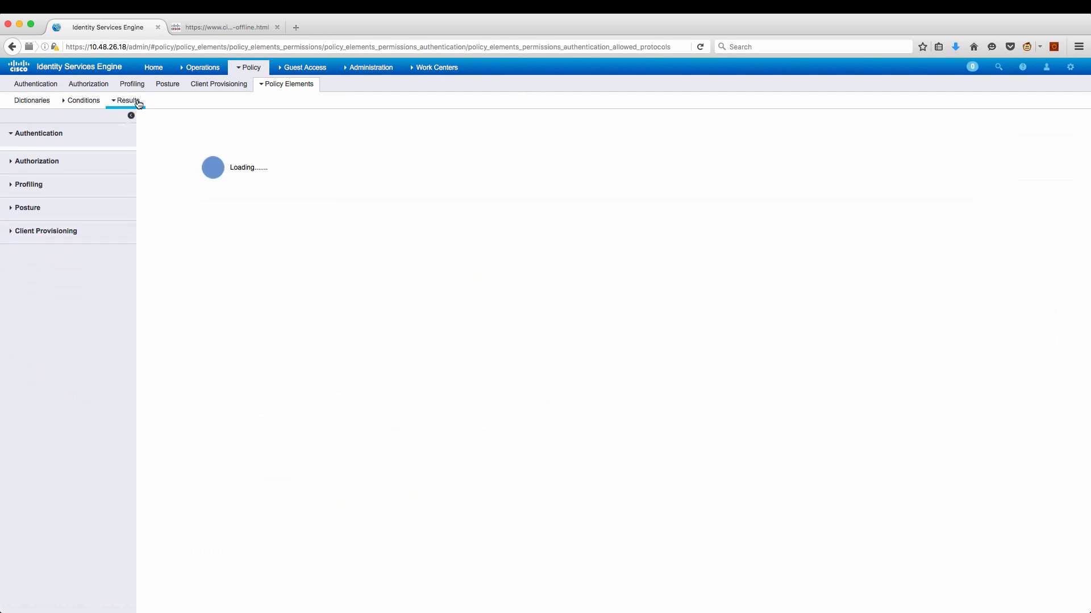
click(38, 216)
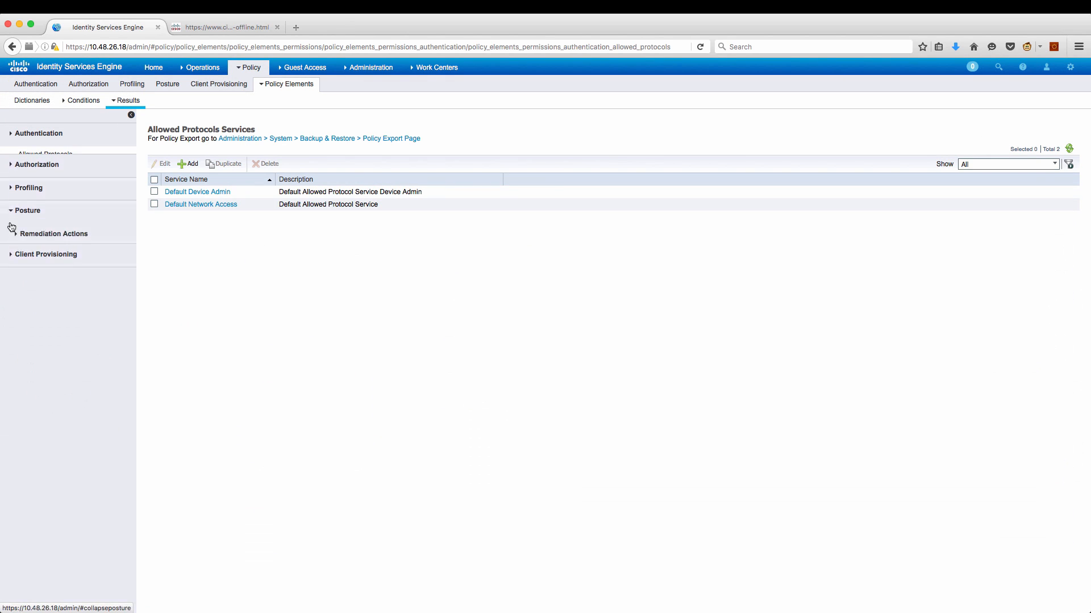
click(43, 248)
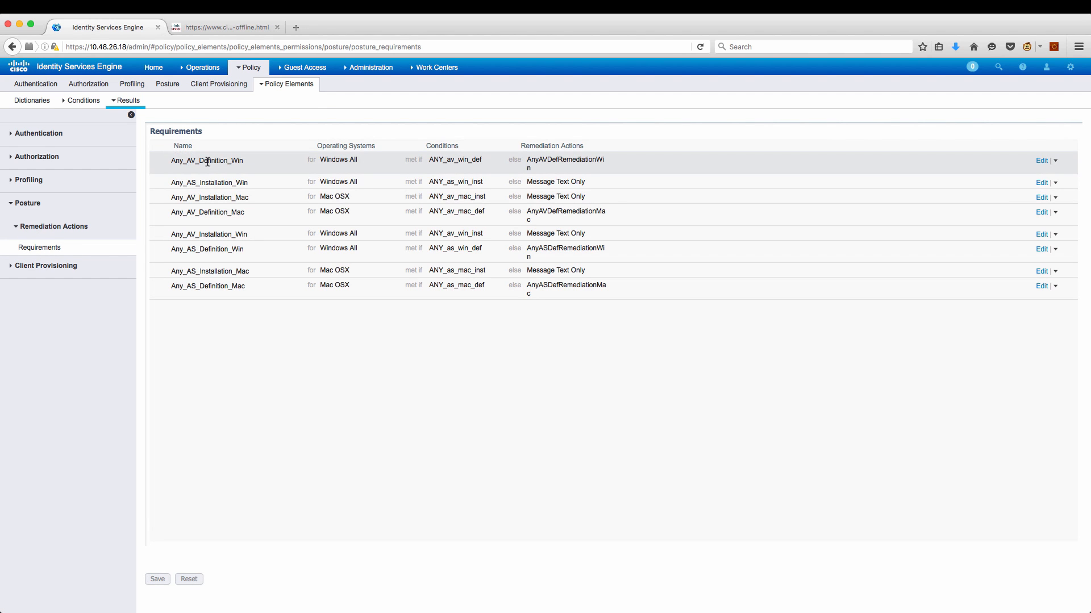
click(1055, 285)
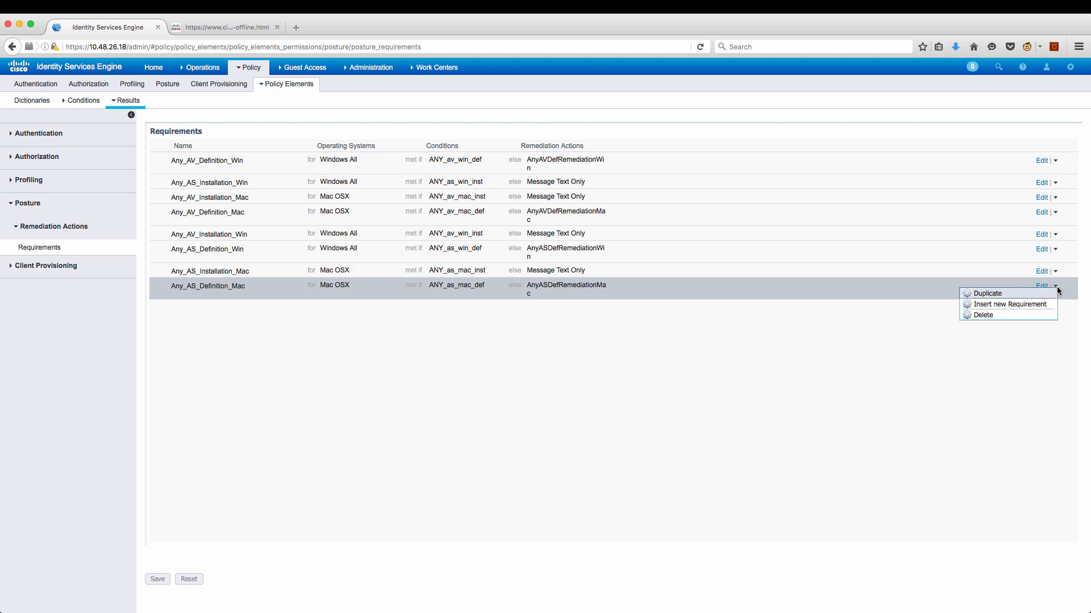
click(1035, 305)
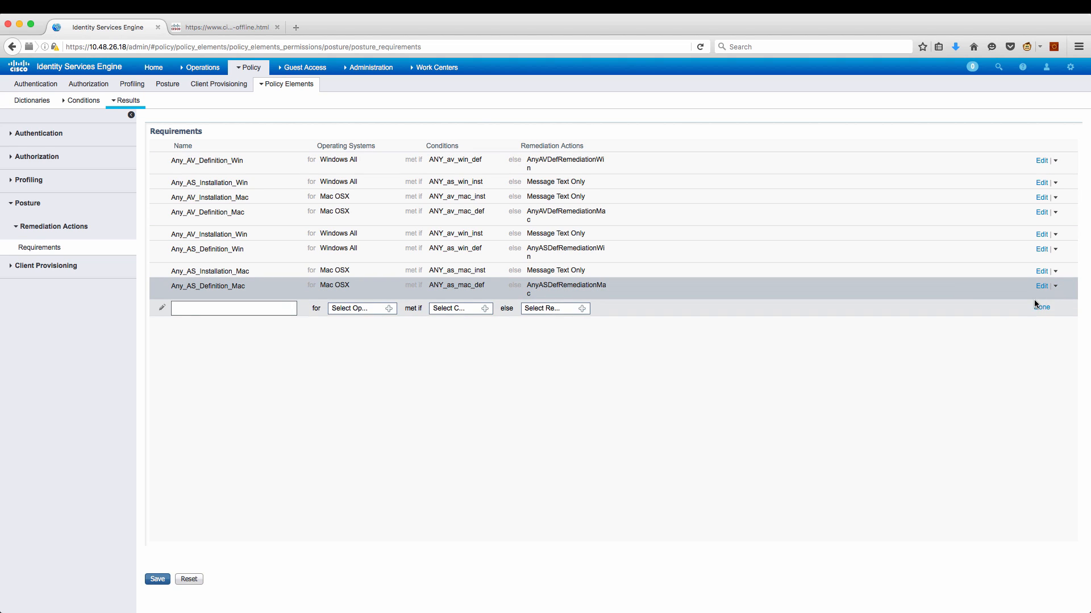
click(266, 308)
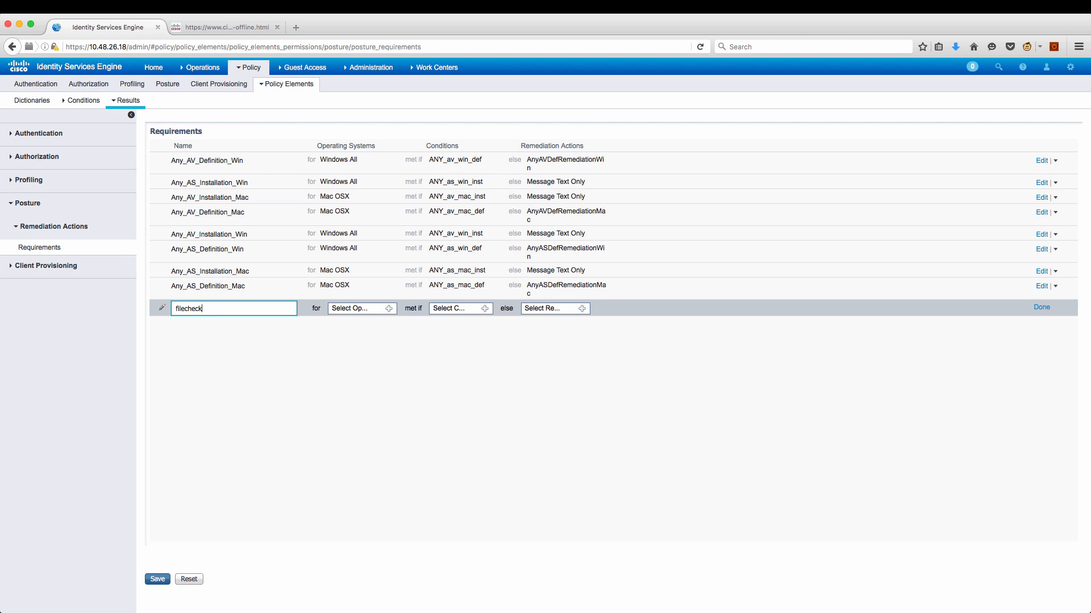
Set the requirement's operating system to Windows All and its condition to filecheck.
click(388, 308)
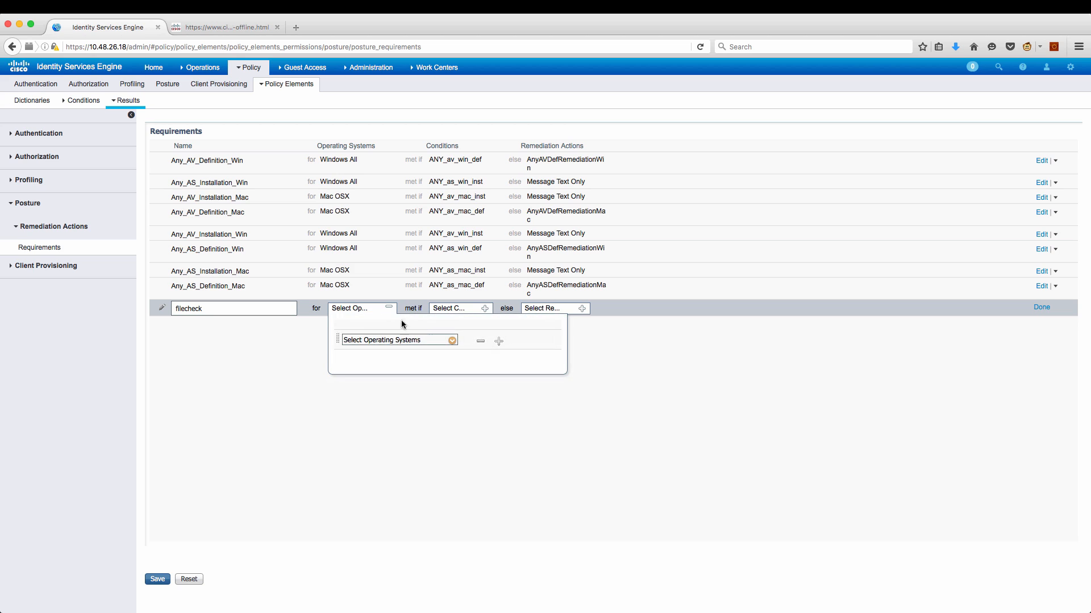
click(451, 340)
click(483, 409)
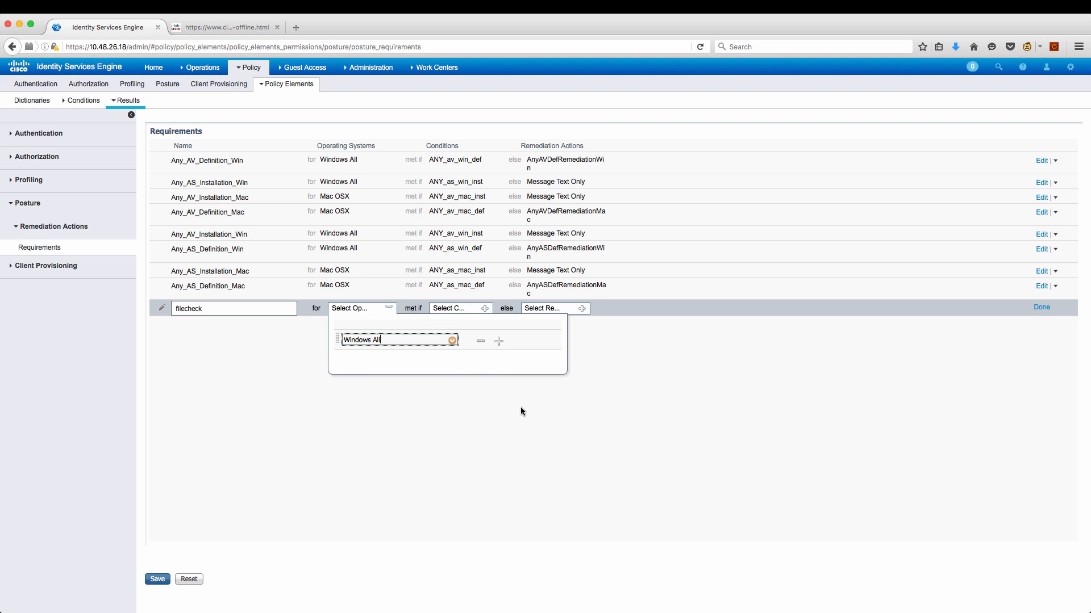
click(591, 424)
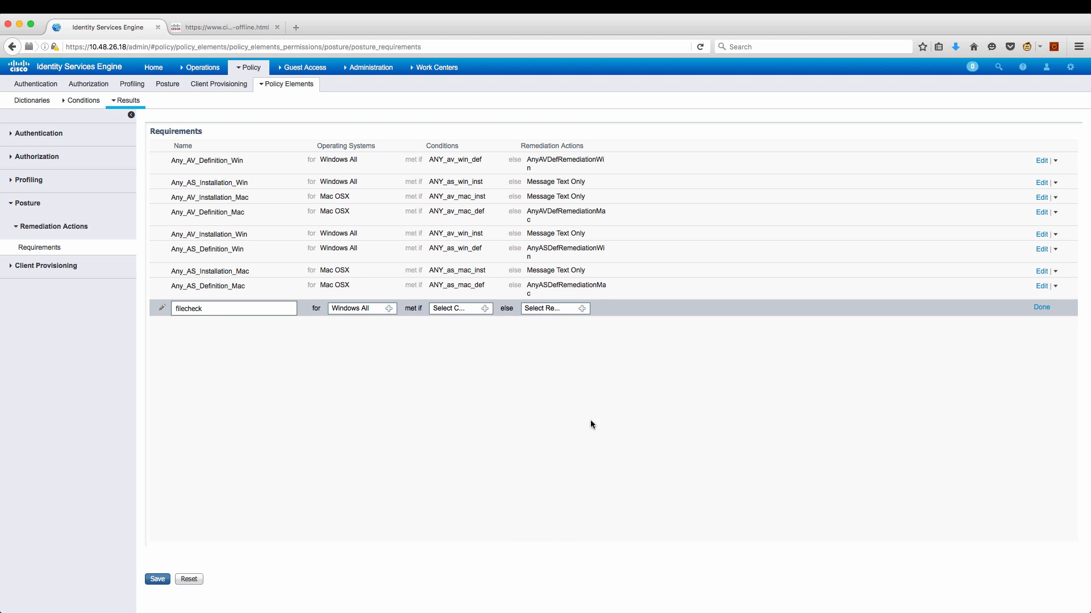
click(487, 309)
click(554, 353)
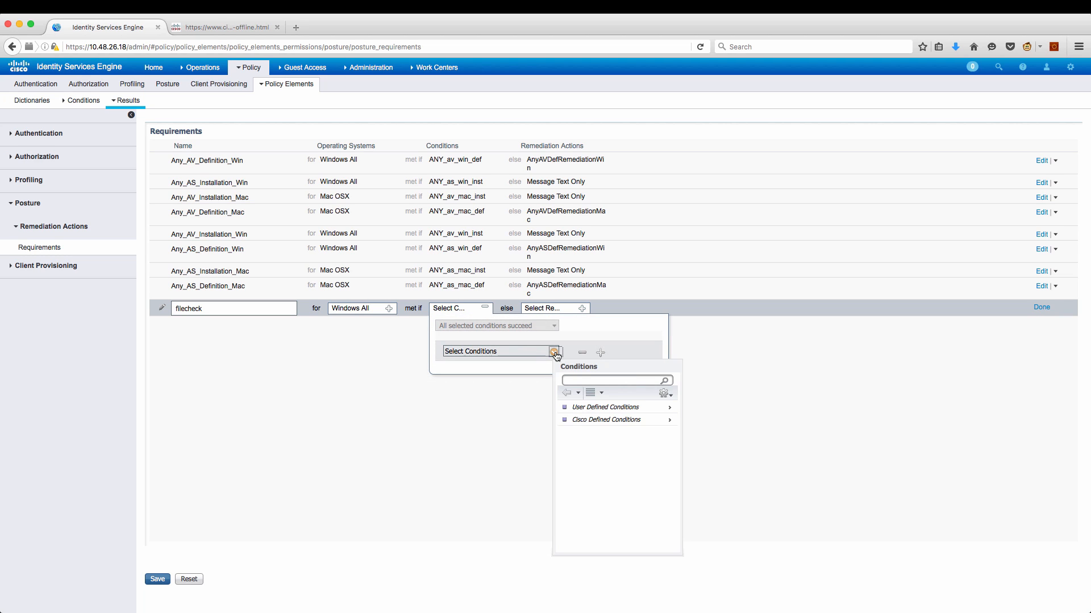
click(602, 411)
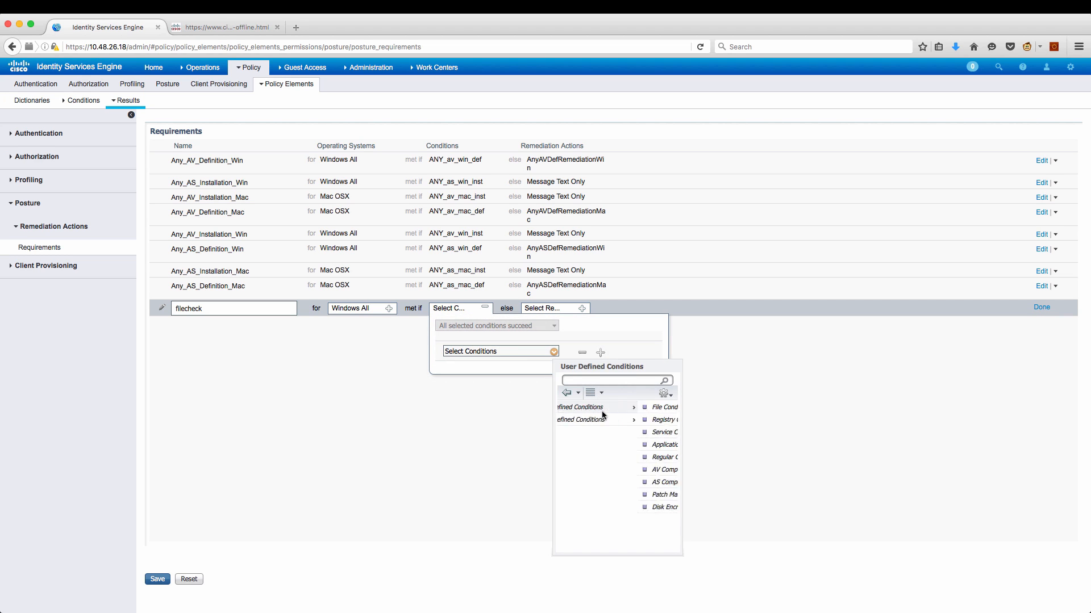
click(597, 407)
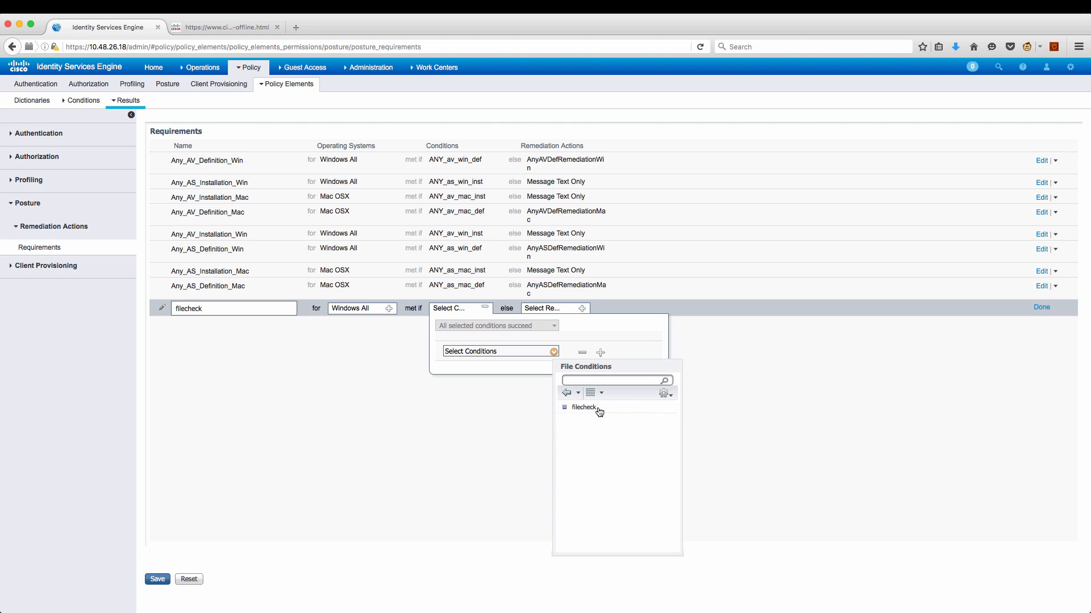
click(598, 409)
click(625, 420)
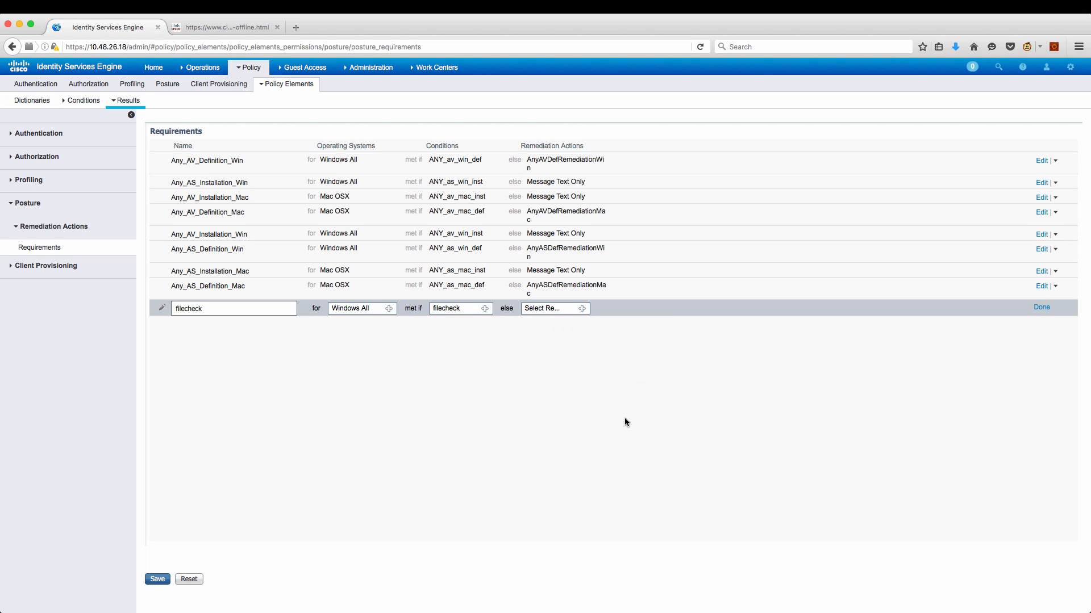
Give it Message Text Only remediation with the message 'no file!' and save.
click(582, 308)
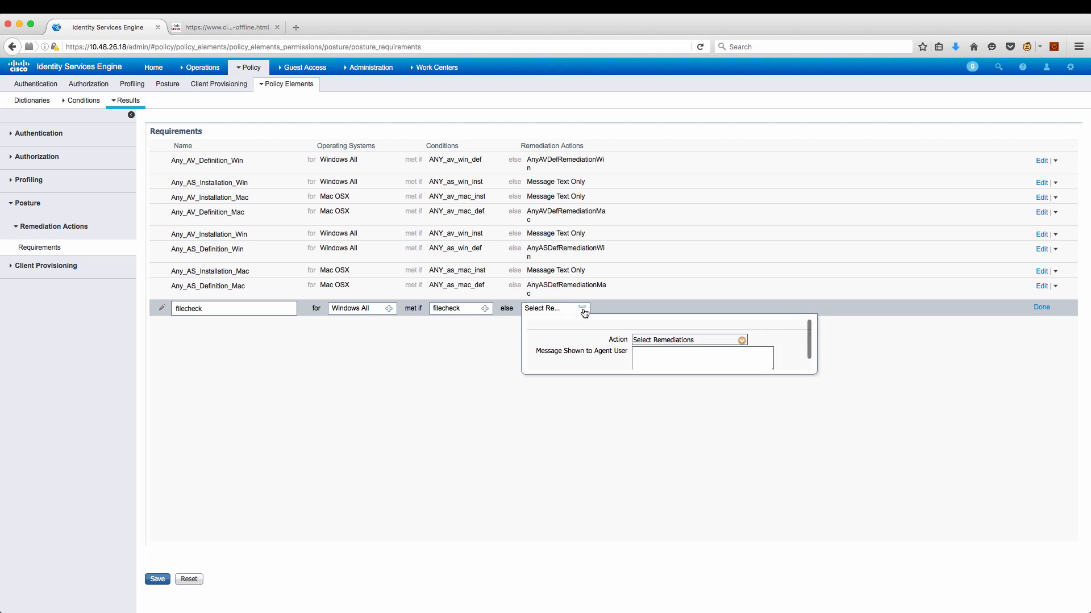
click(744, 342)
click(781, 398)
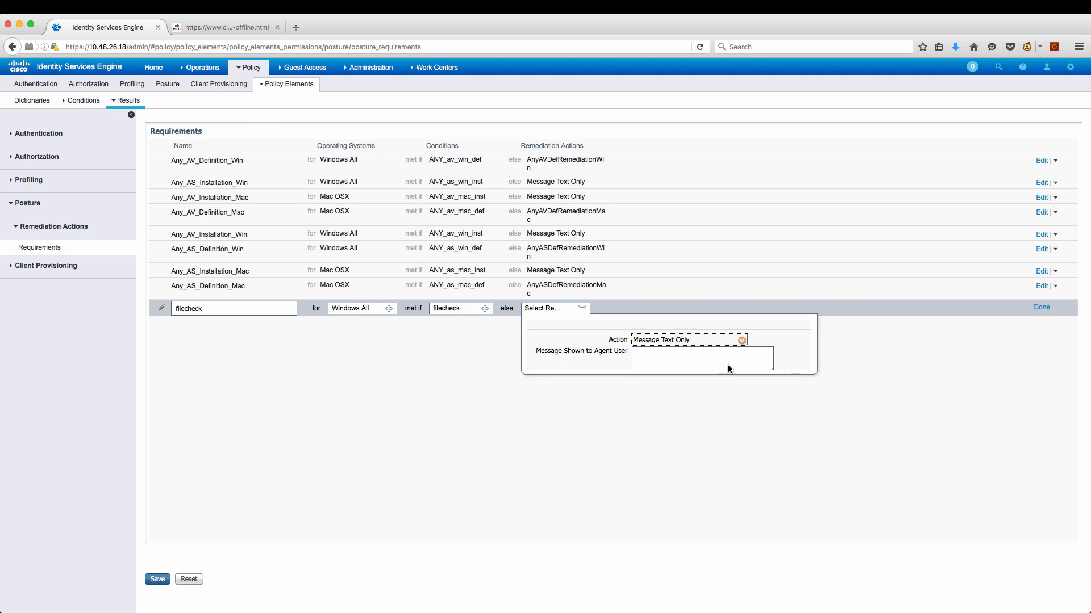
click(719, 352)
text(no )
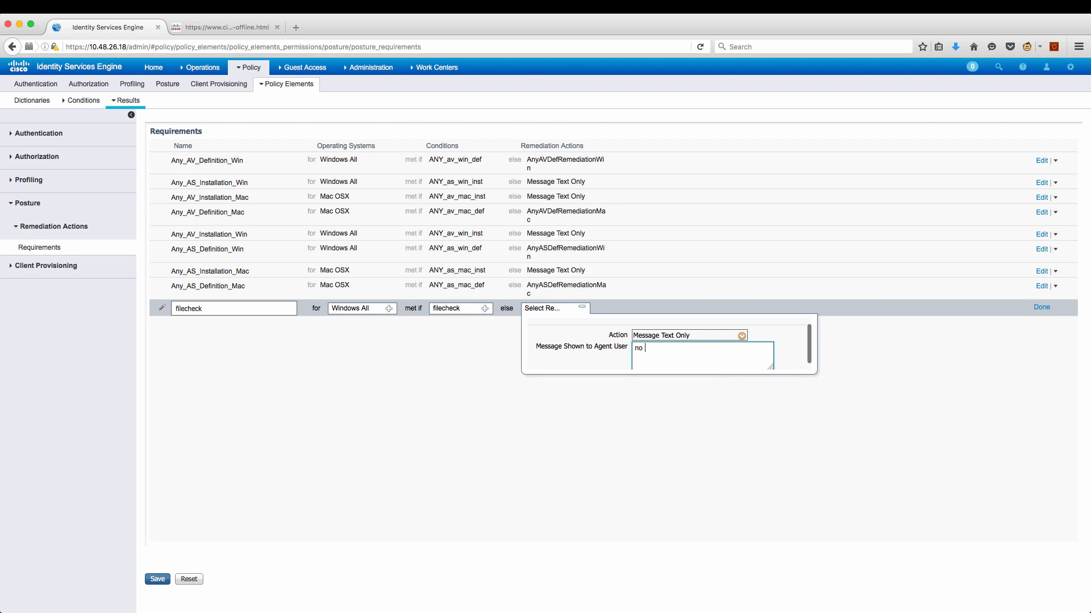
text(file!)
click(1042, 307)
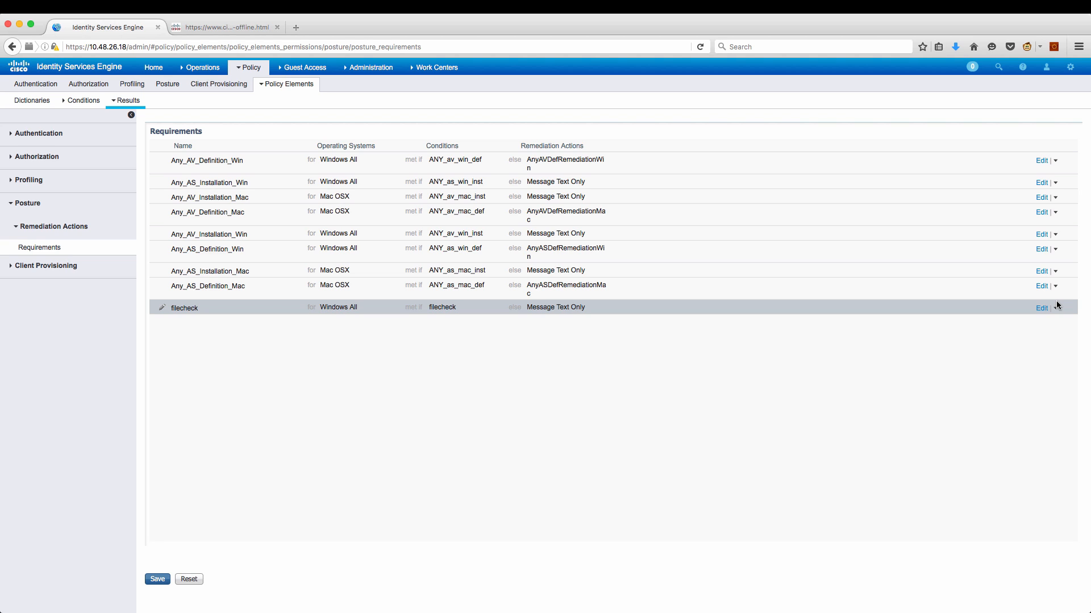
click(53, 227)
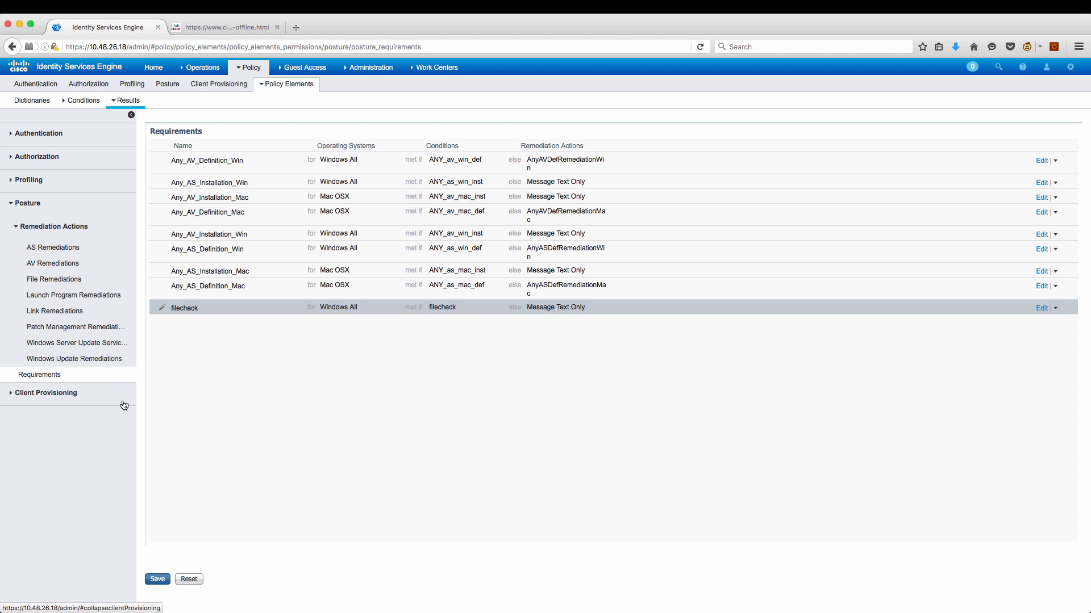
click(160, 580)
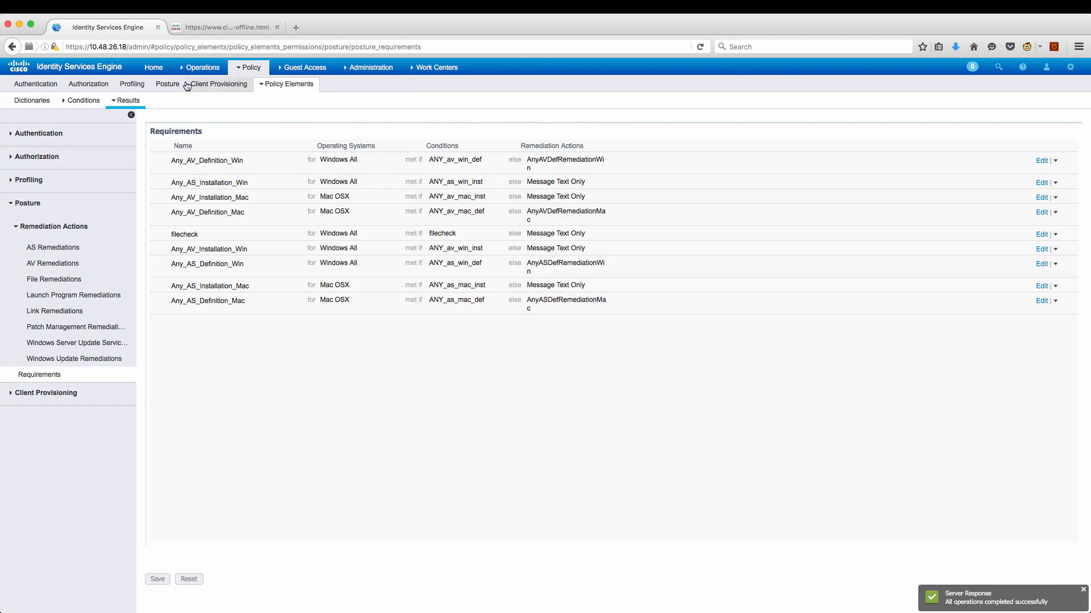
Name the posture rule Win_Posture and set its operating system to Windows All.
click(163, 87)
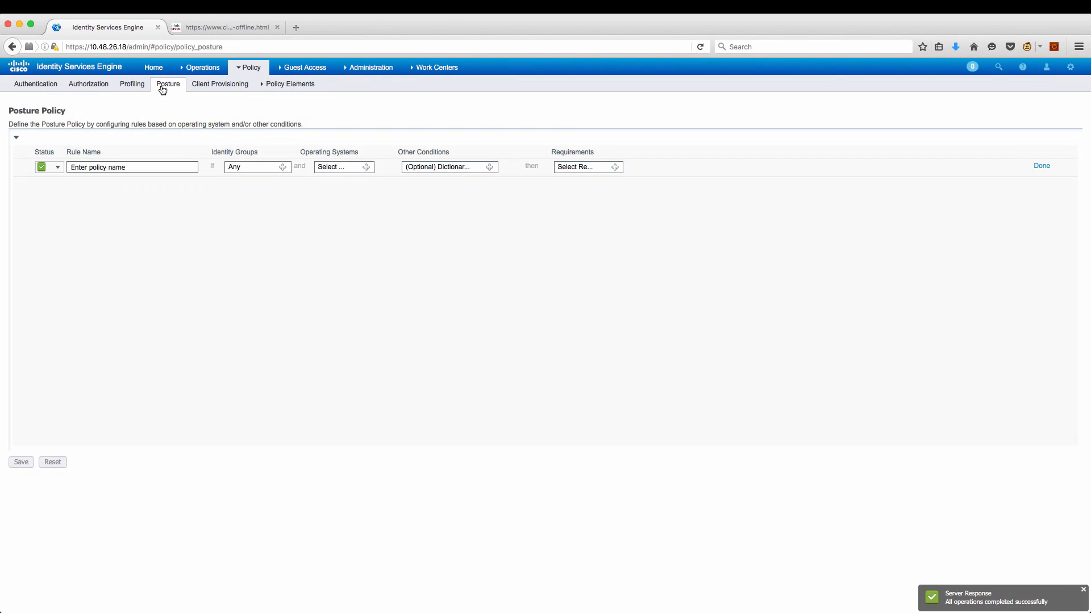
double_click(155, 166)
triple_click(155, 166)
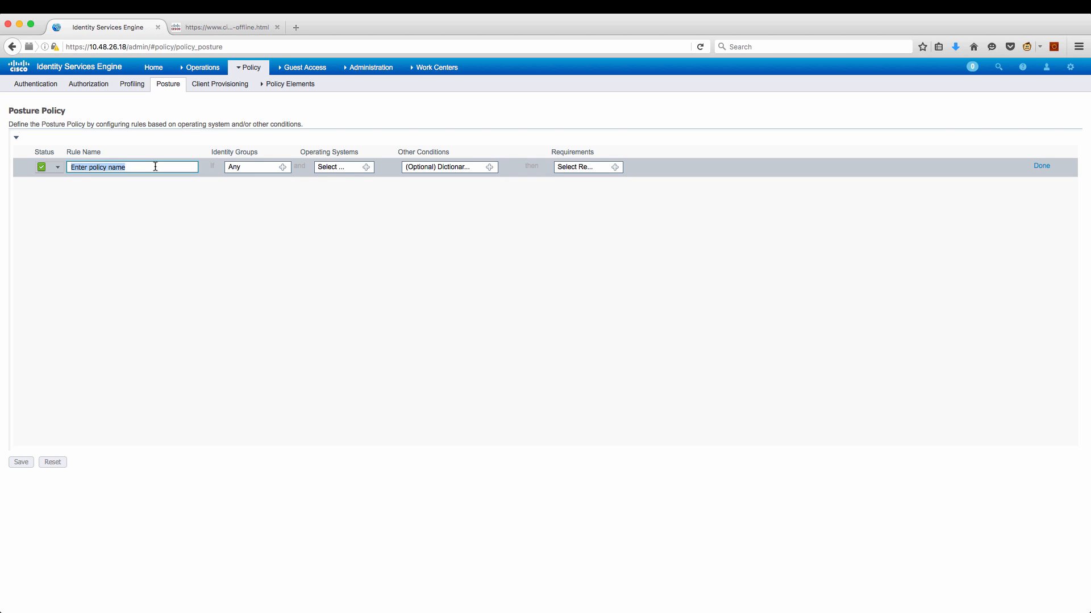
text(Win_Posture)
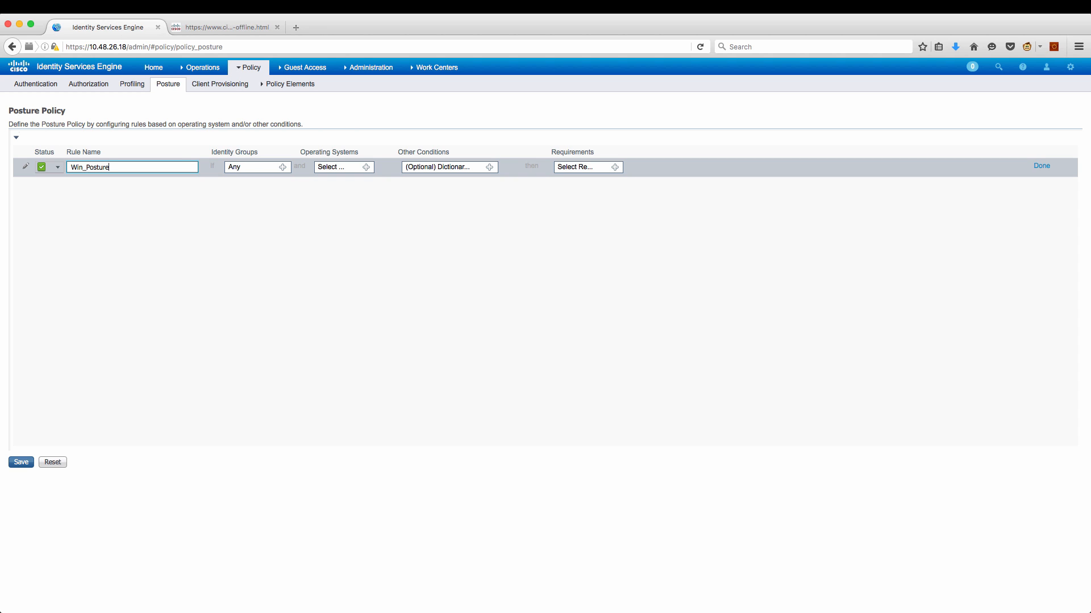
click(367, 168)
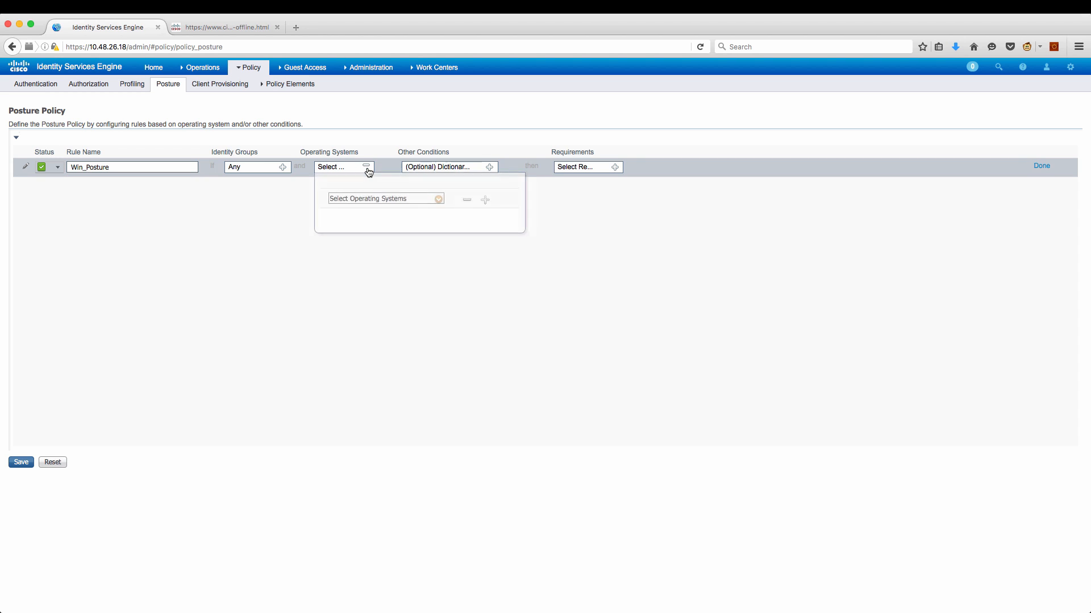
click(439, 199)
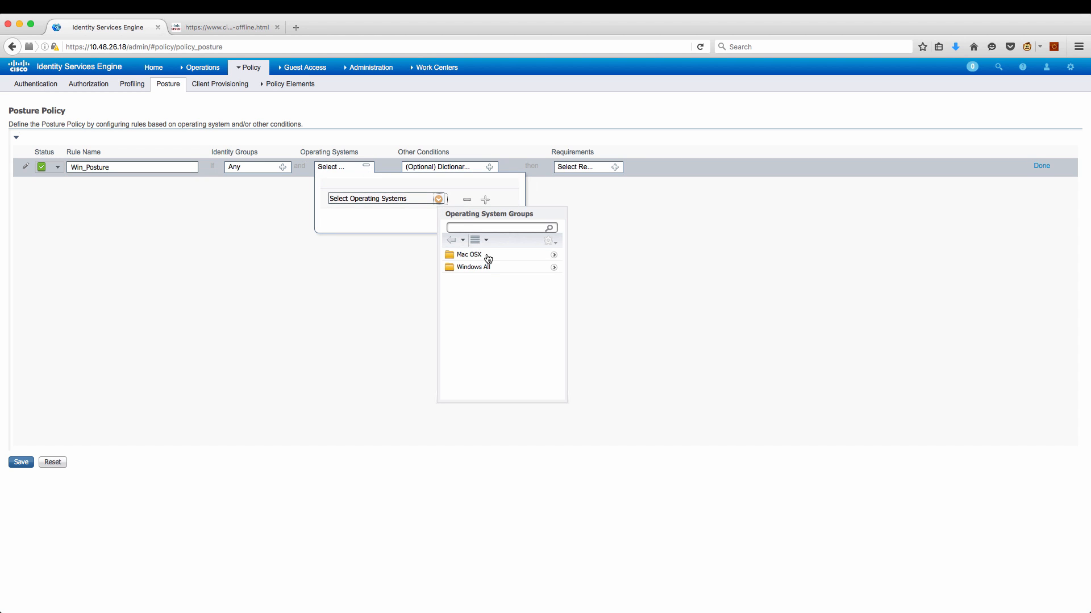
click(487, 268)
click(487, 269)
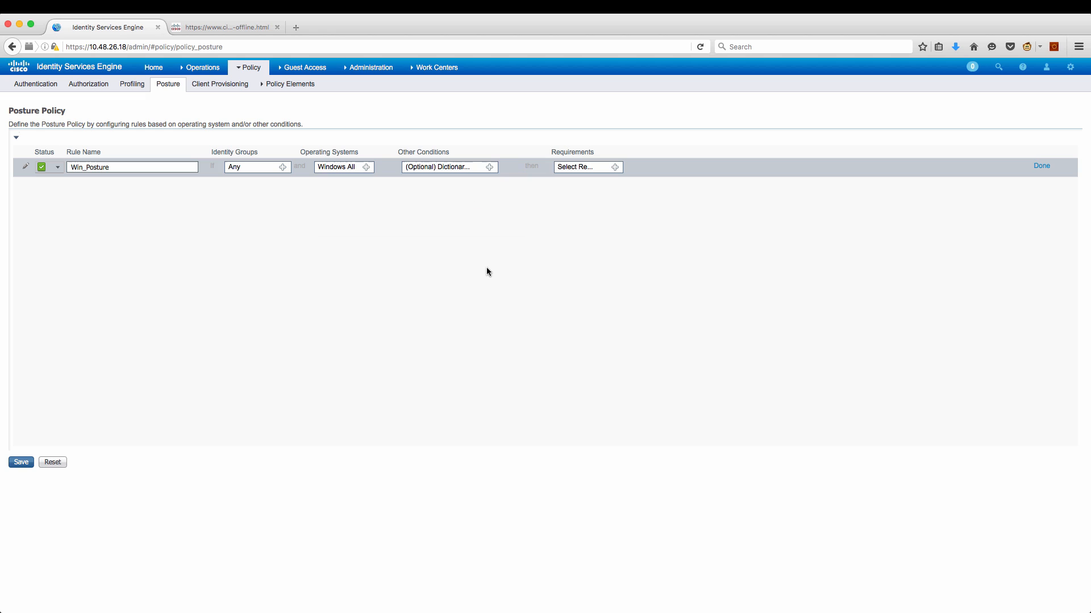
Assign the filecheck requirement to Win_Posture and save the posture policy.
click(614, 169)
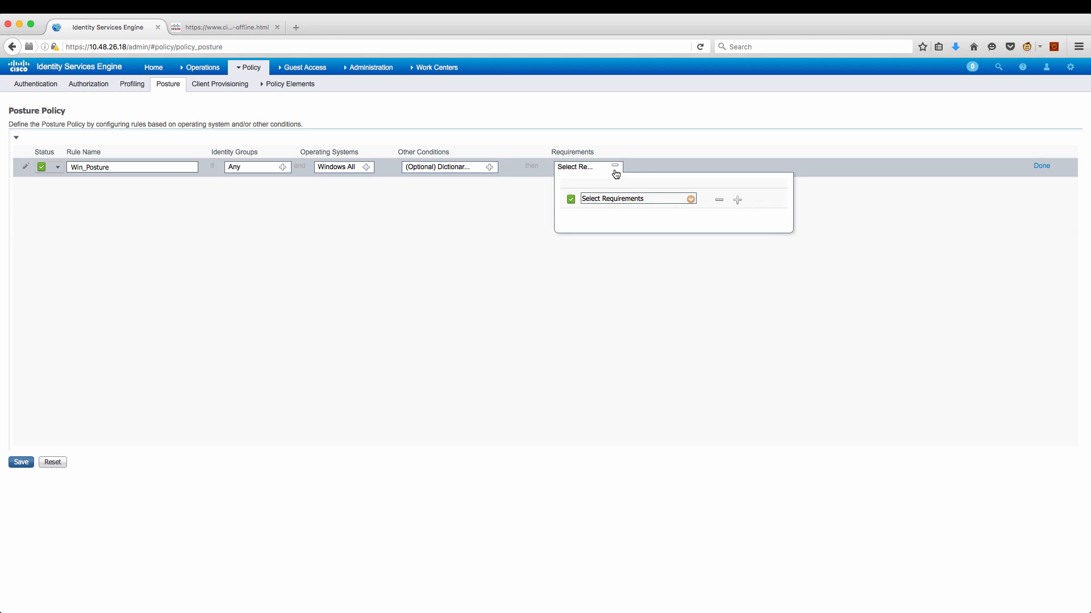
click(692, 201)
click(722, 304)
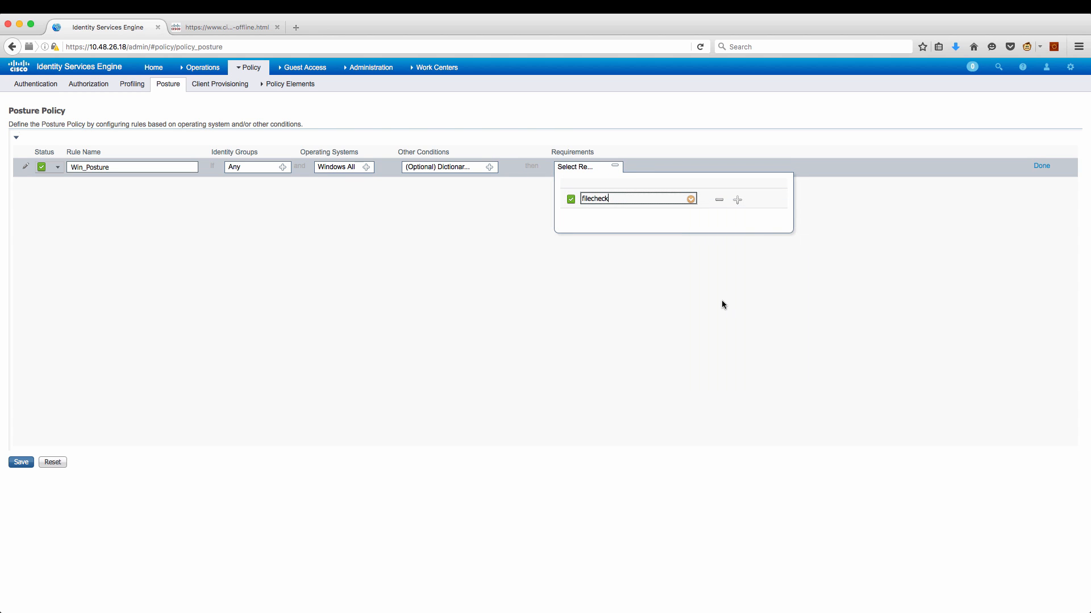
click(1041, 166)
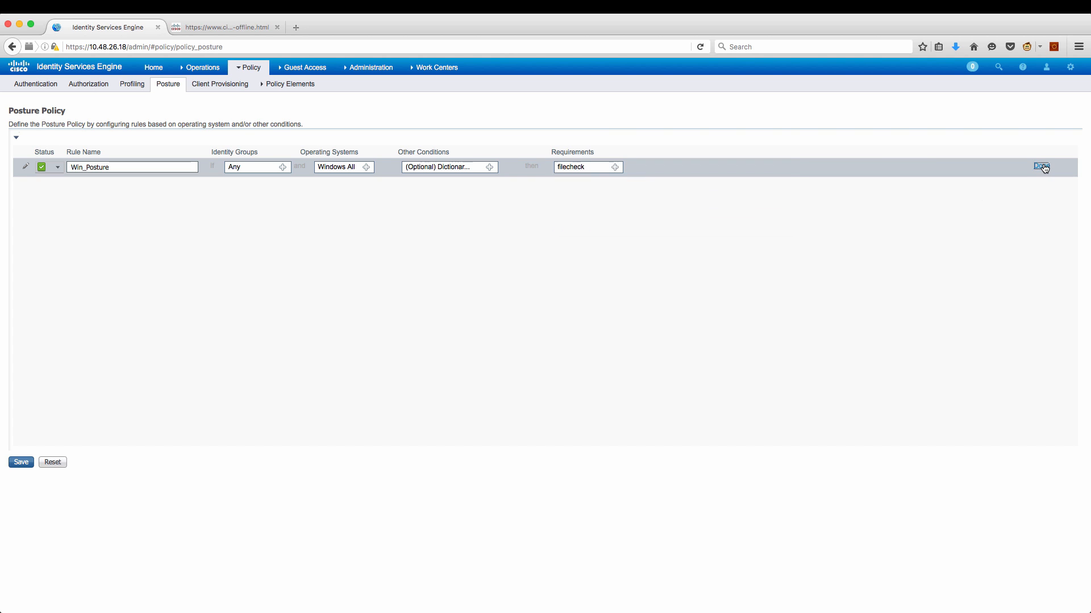
click(21, 461)
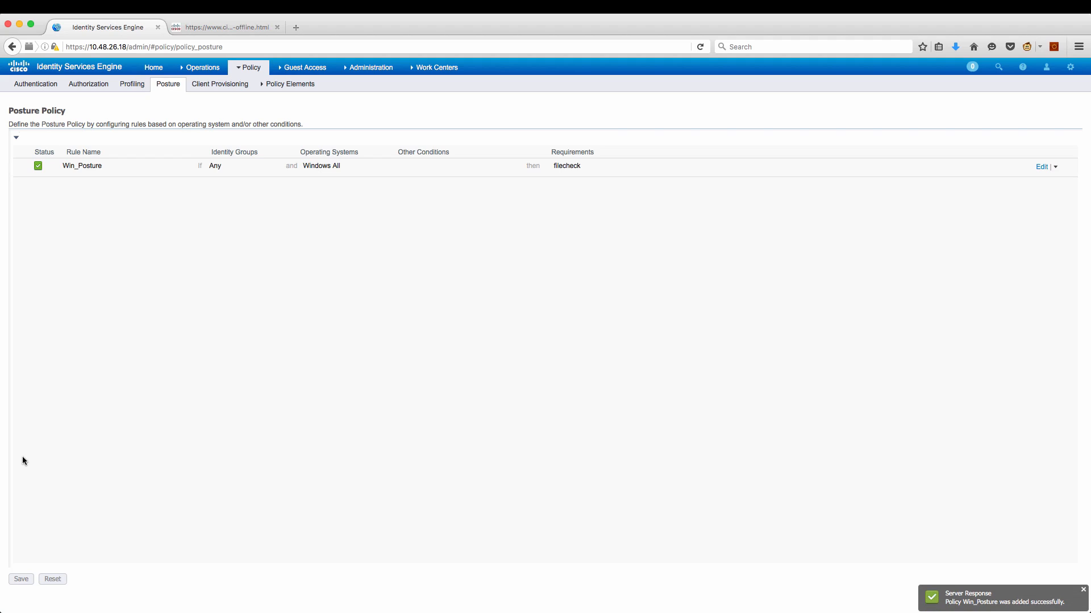
Start a new authorization profile named Posture_redirect.
click(290, 88)
click(285, 128)
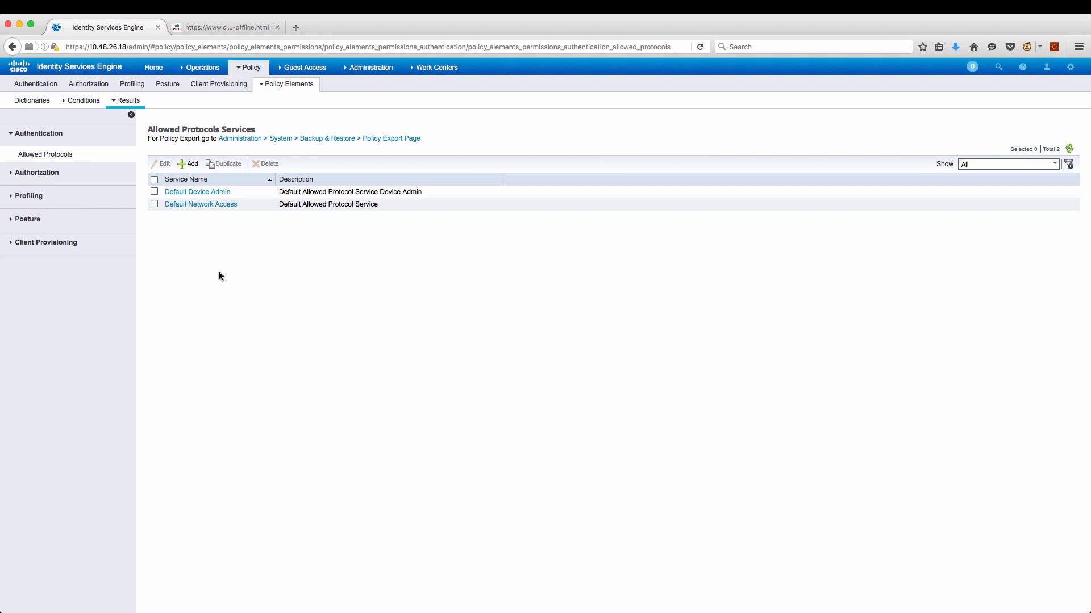
click(7, 173)
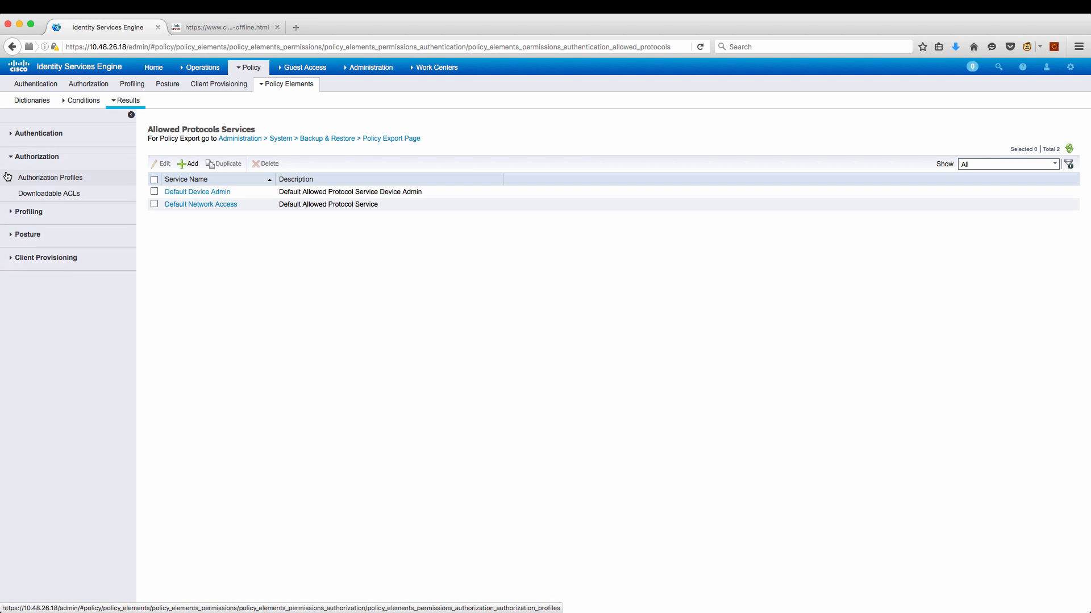
click(31, 178)
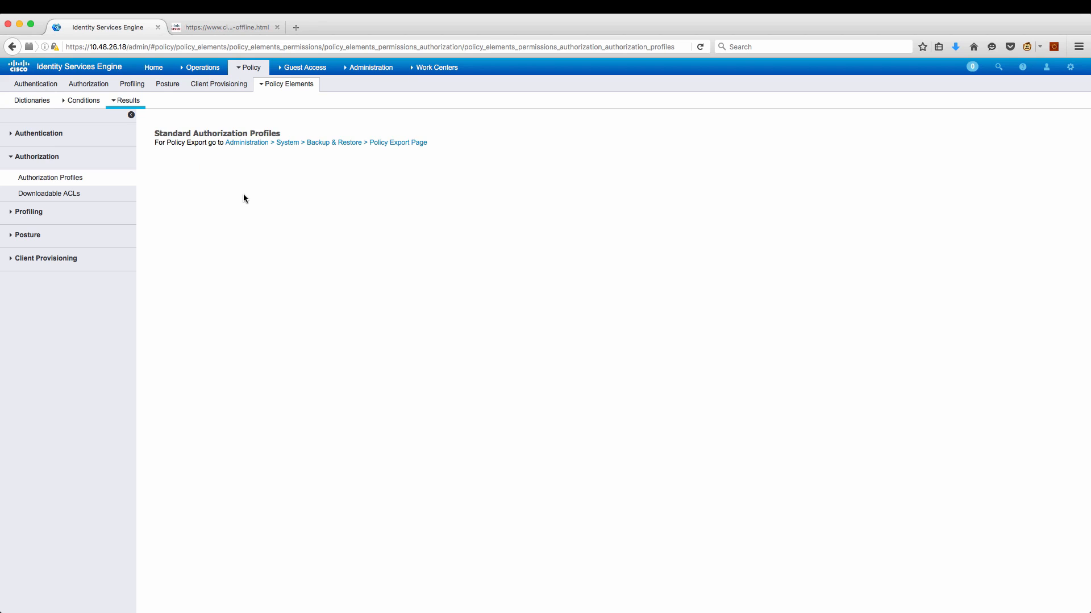
click(200, 174)
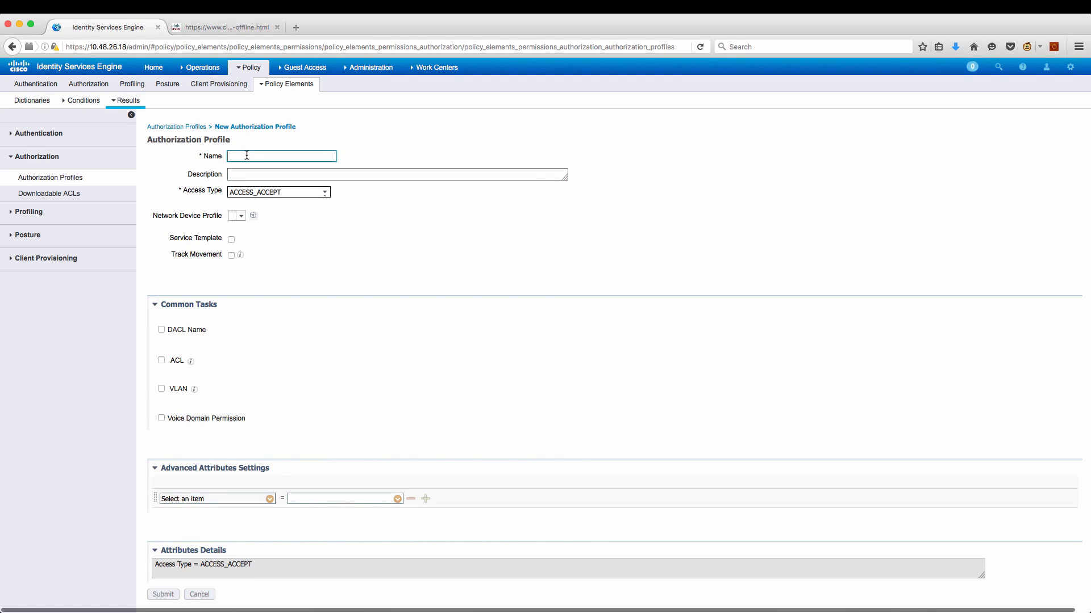
text(Posture_redirect)
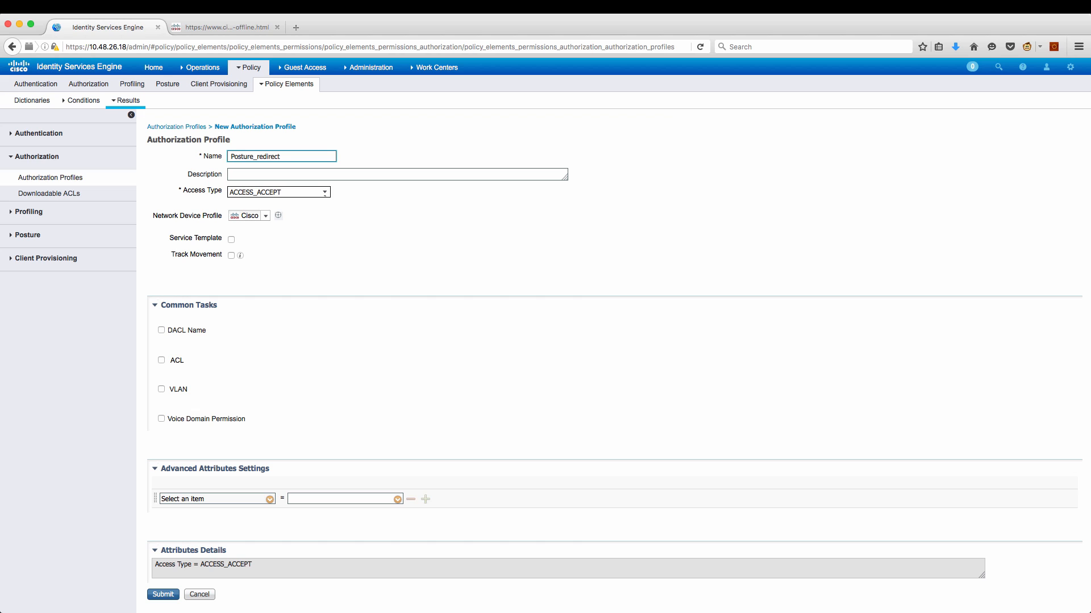
Enable Client Provisioning (Posture) web redirection with ACL ISE-REDIRECT to the default portal, then submit.
scroll(287, 371, down, 3)
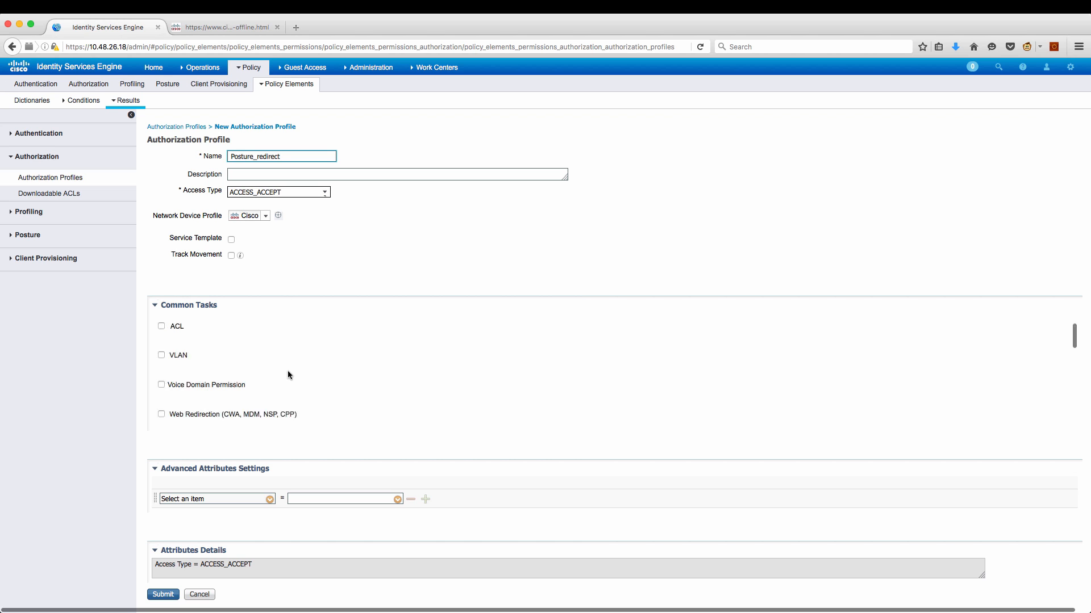
click(155, 377)
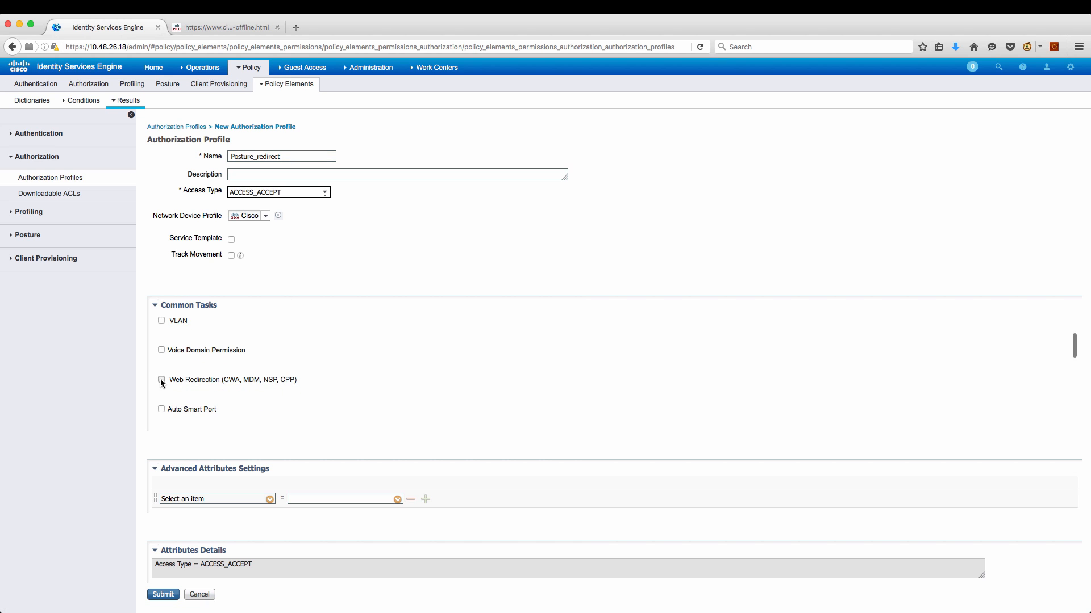
click(161, 379)
click(264, 418)
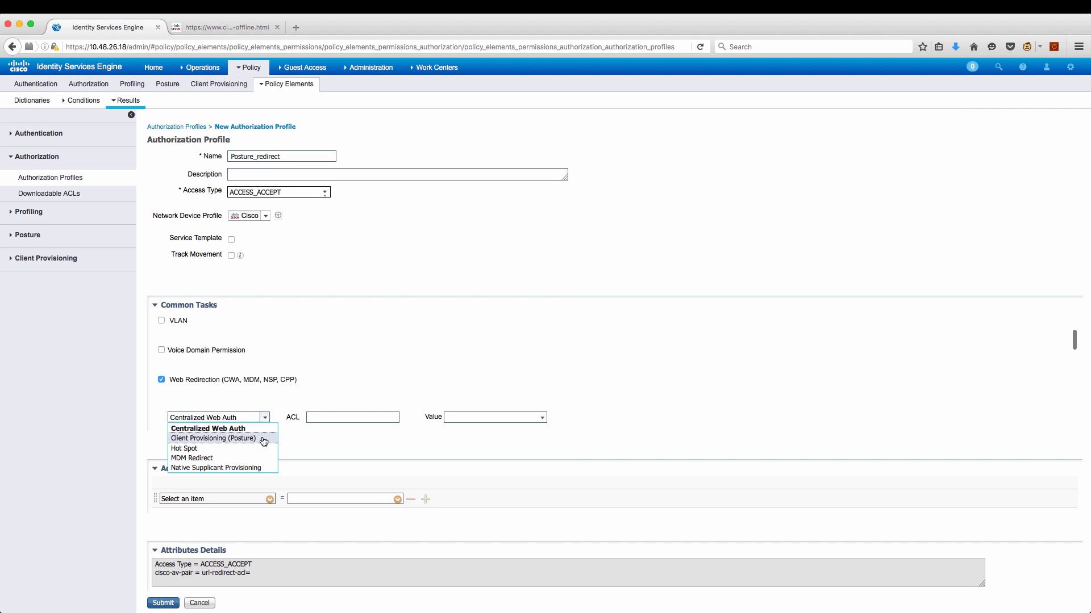
click(264, 439)
click(331, 418)
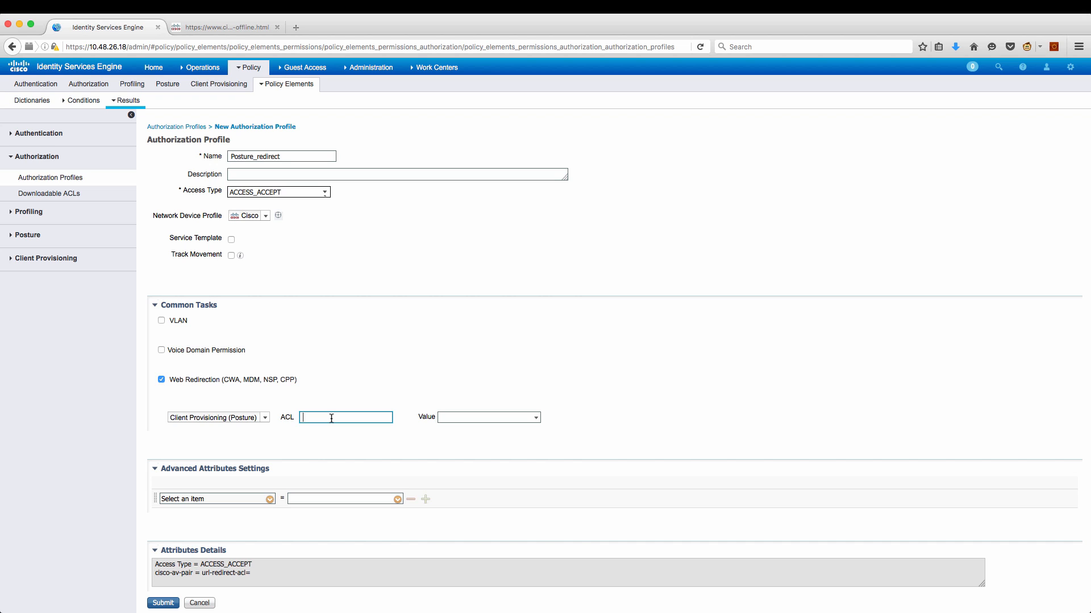
text(ISE-REDIRECT)
click(537, 420)
click(522, 432)
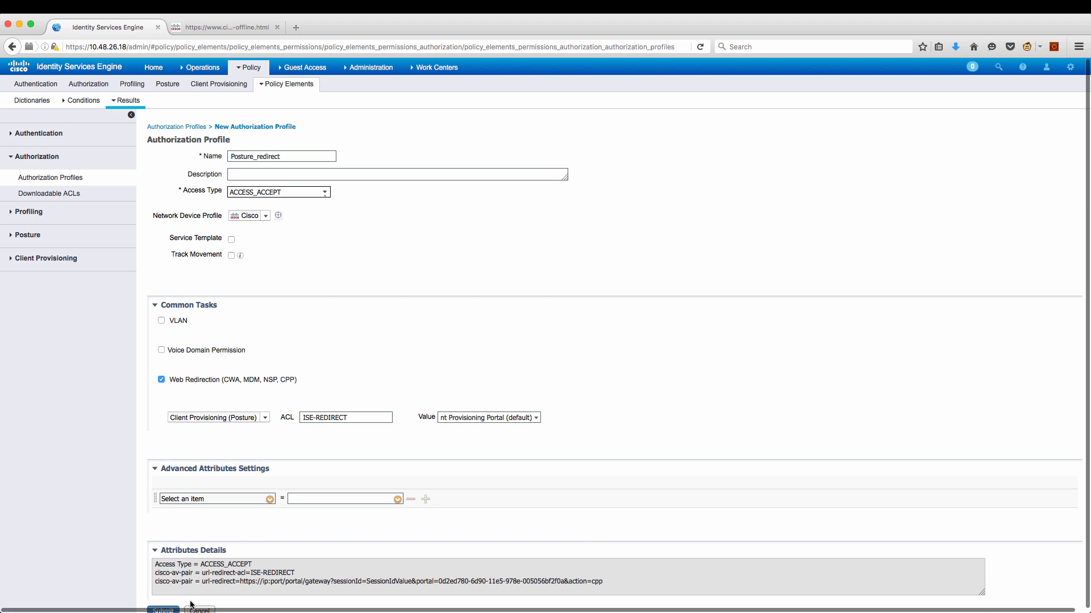
scroll(190, 594, down, 2)
click(163, 603)
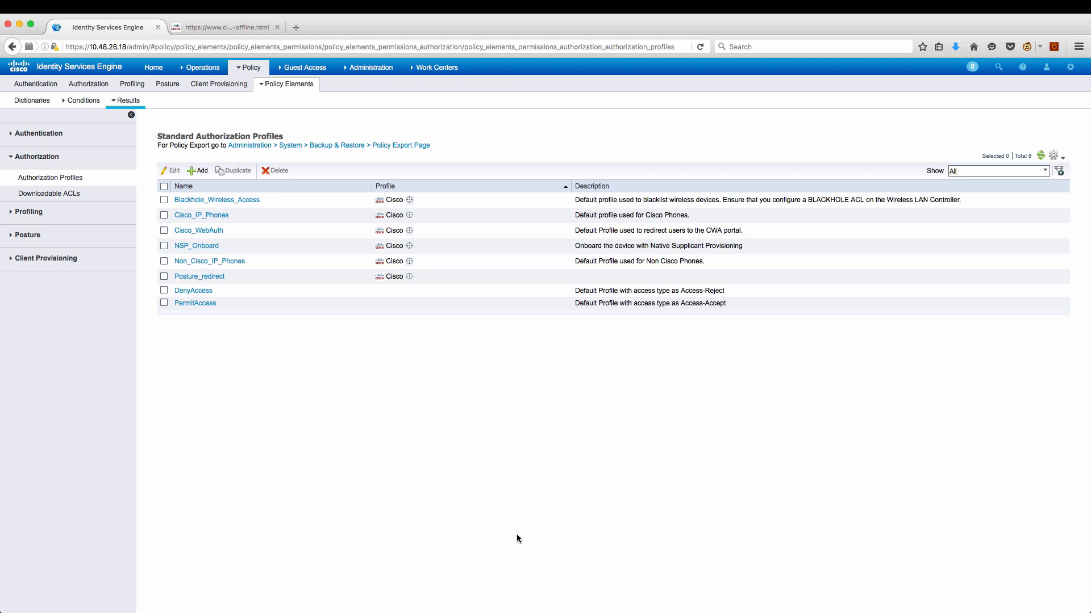
Insert a new authorization rule above the first rule and name it CPP_redirect.
click(98, 85)
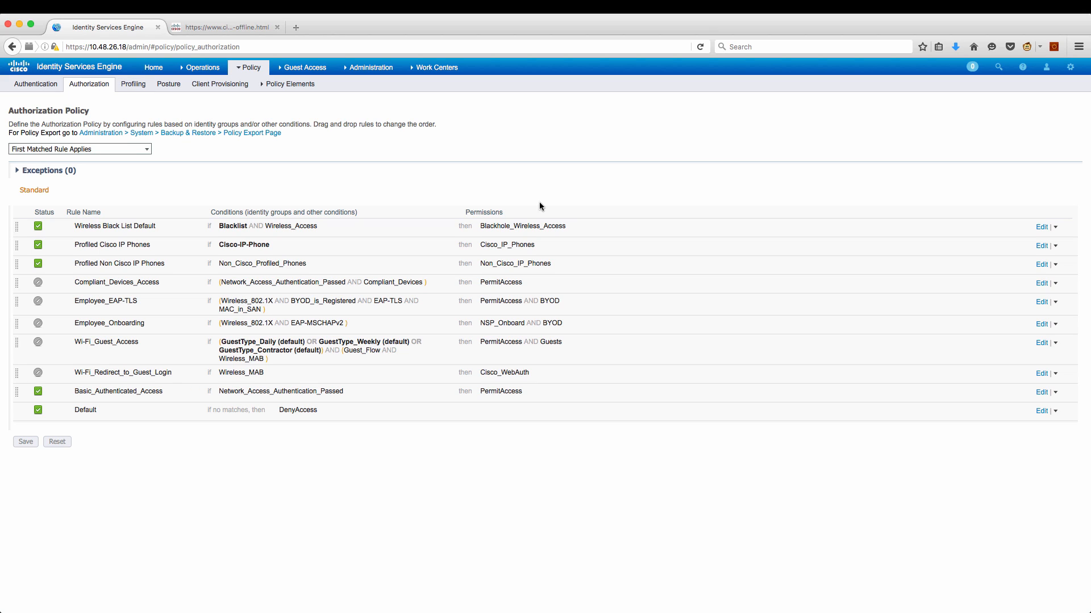
click(1055, 229)
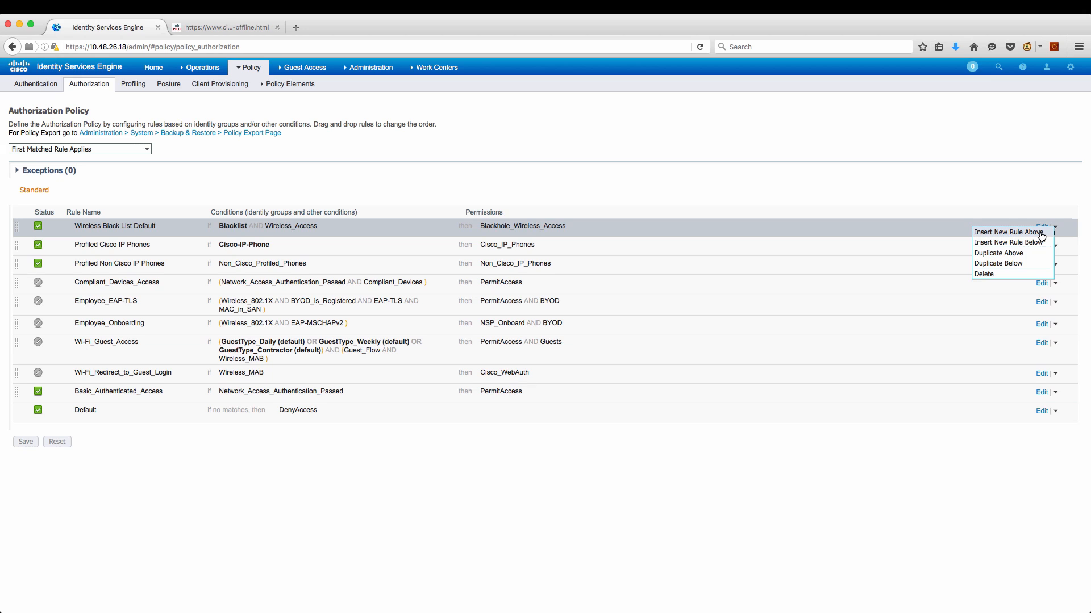
click(1041, 233)
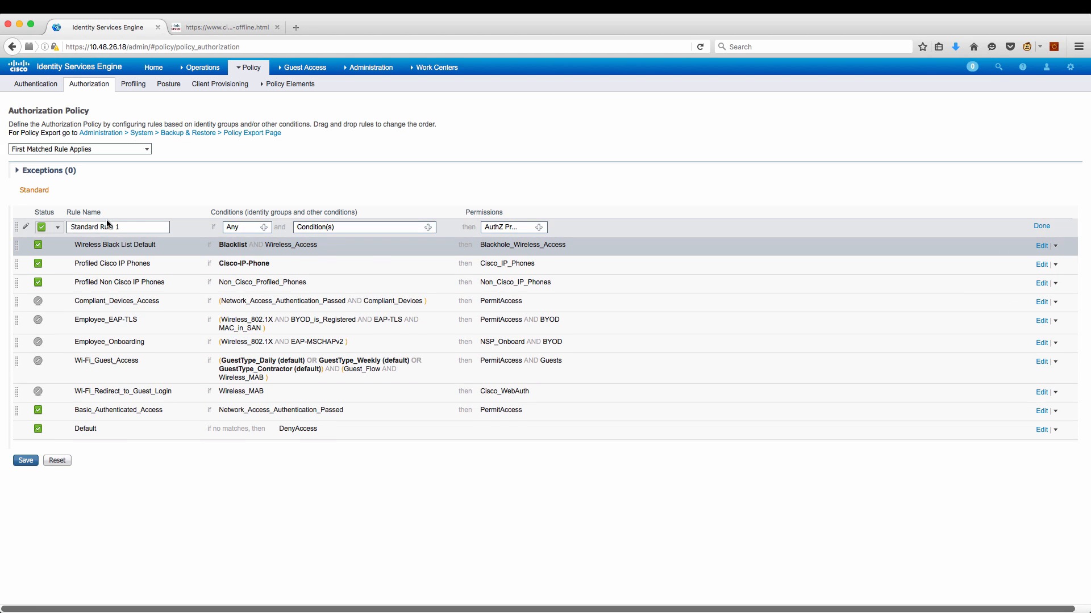
drag(138, 228, 42, 227)
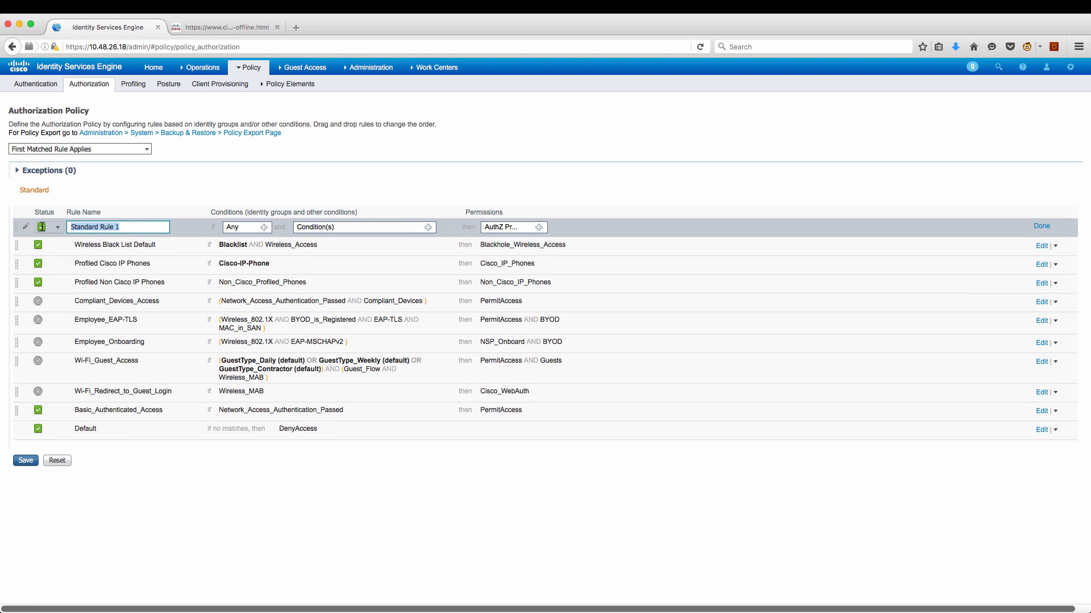
text(CPP_redirect)
Set the rule condition to example-AD:ExternalGroups Equals example.com/Users/Domain Users.
click(428, 227)
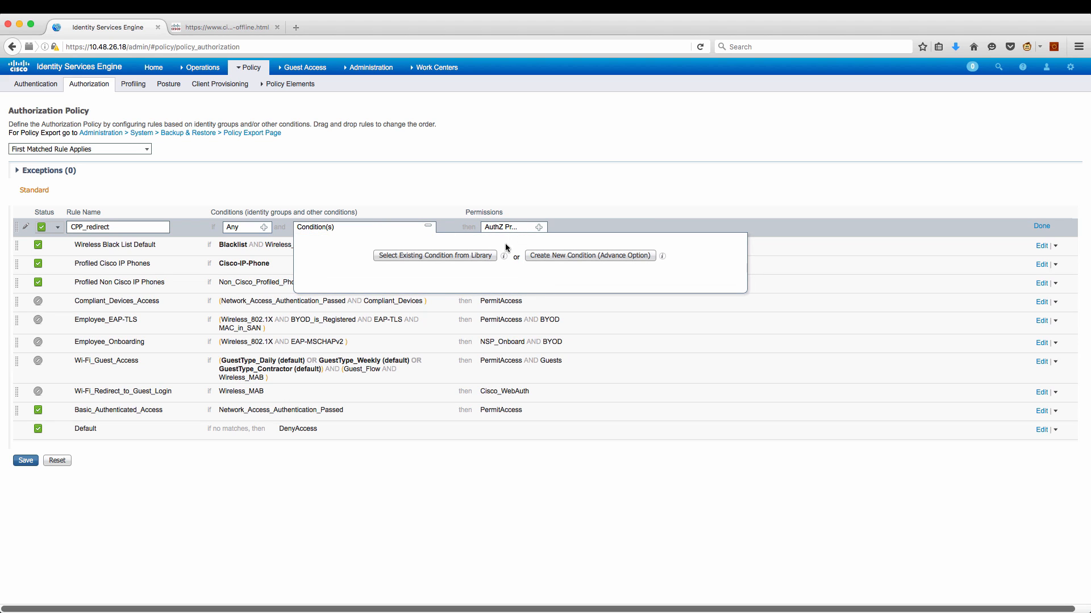
click(561, 257)
click(486, 276)
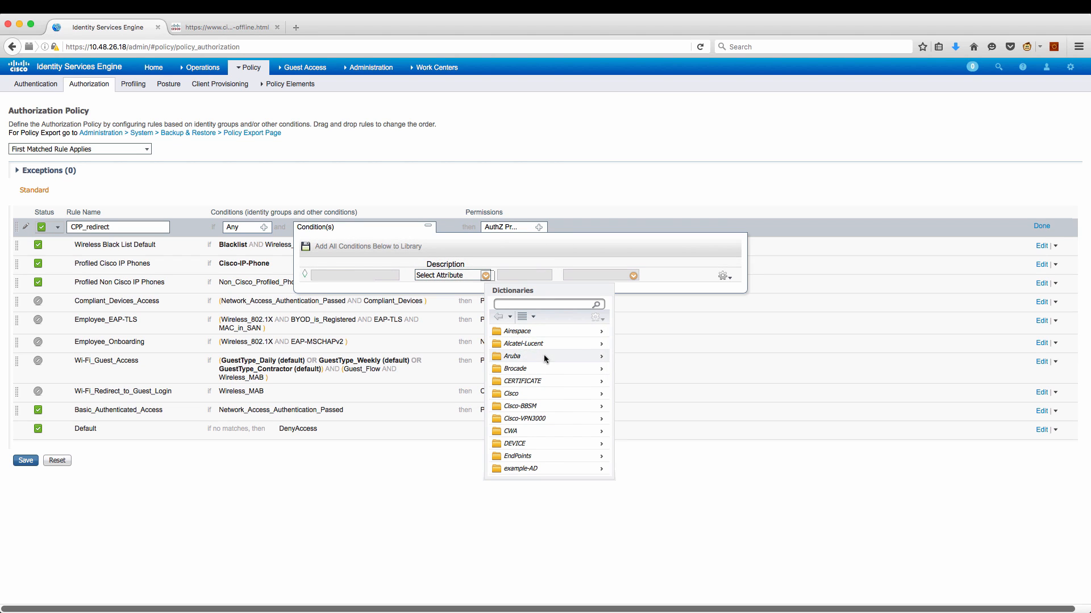
scroll(545, 349, down, 1)
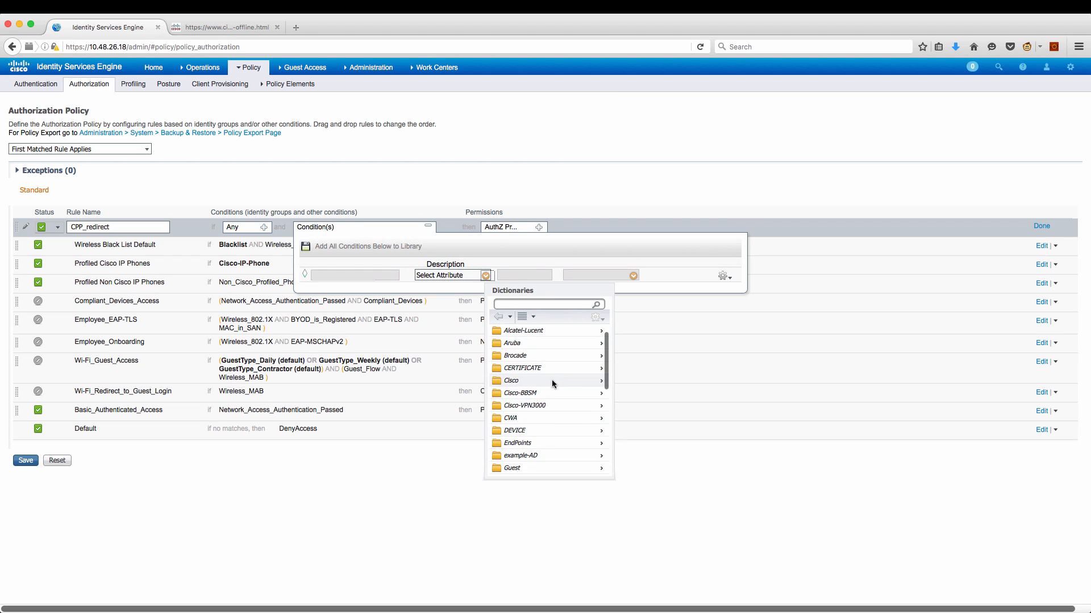
click(546, 455)
click(526, 334)
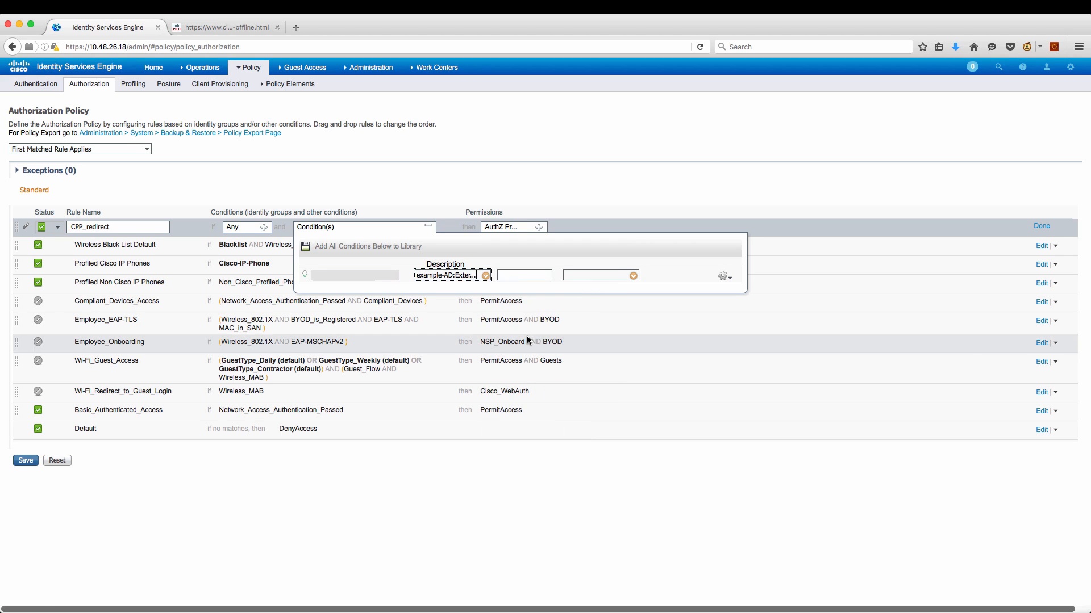
click(627, 276)
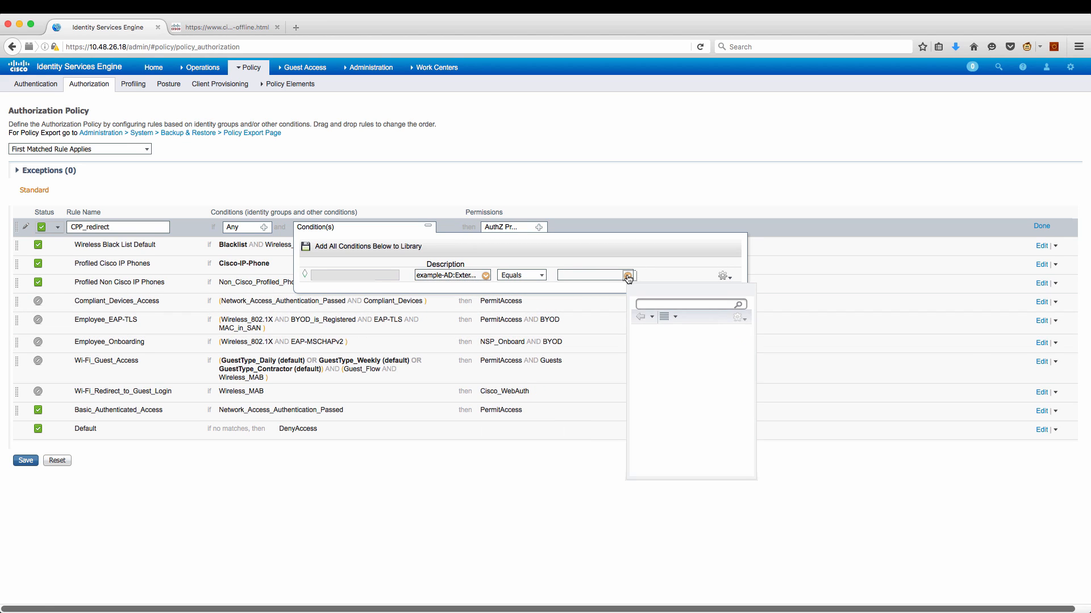
click(661, 334)
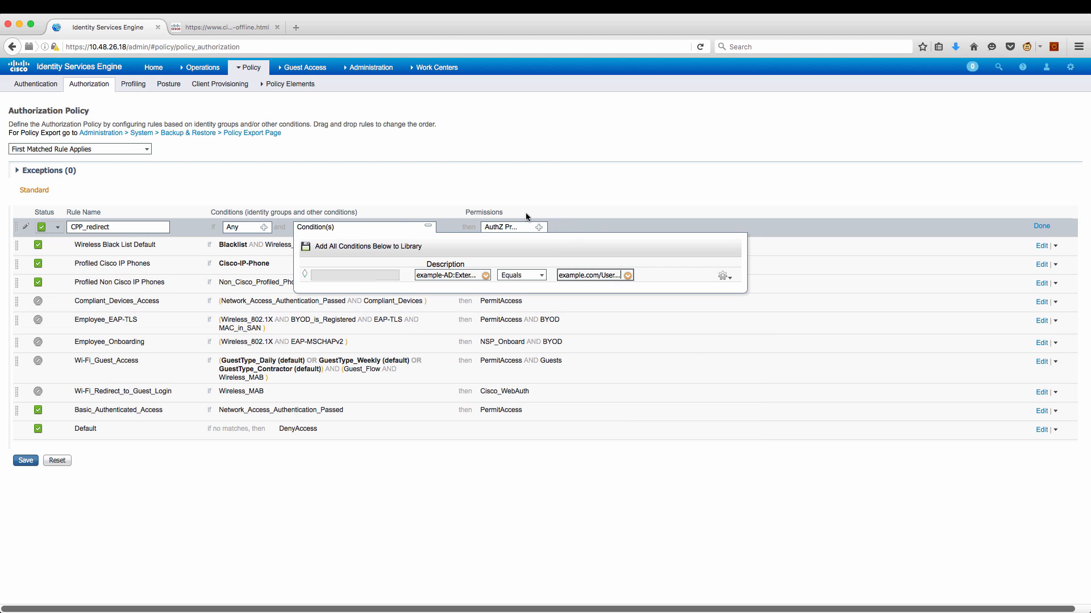
click(584, 223)
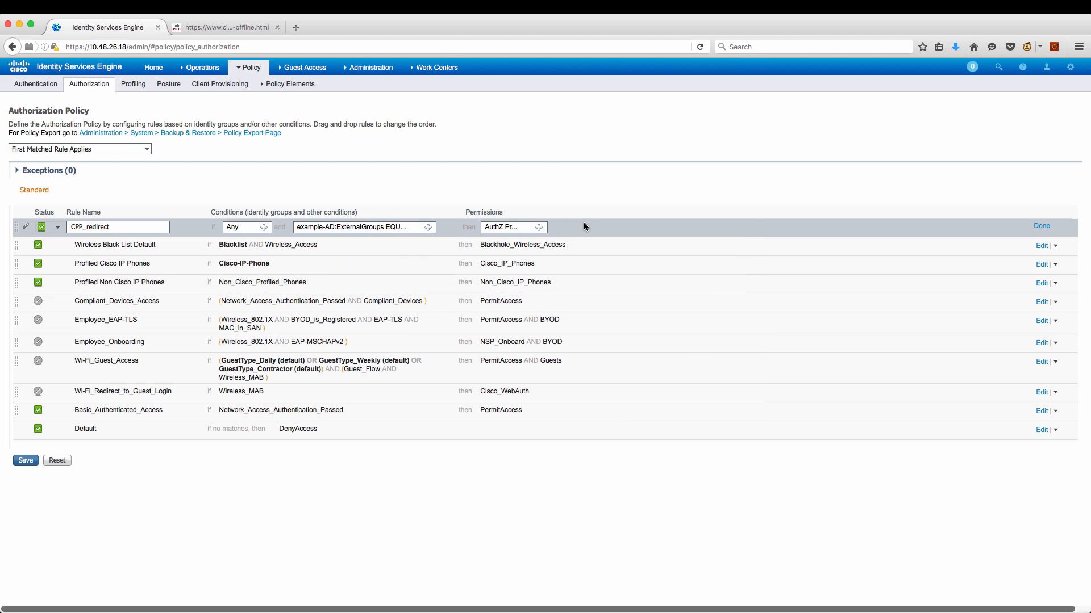
Grant the Standard Posture_redirect profile as the rule's permission and finish the rule.
click(539, 227)
click(589, 259)
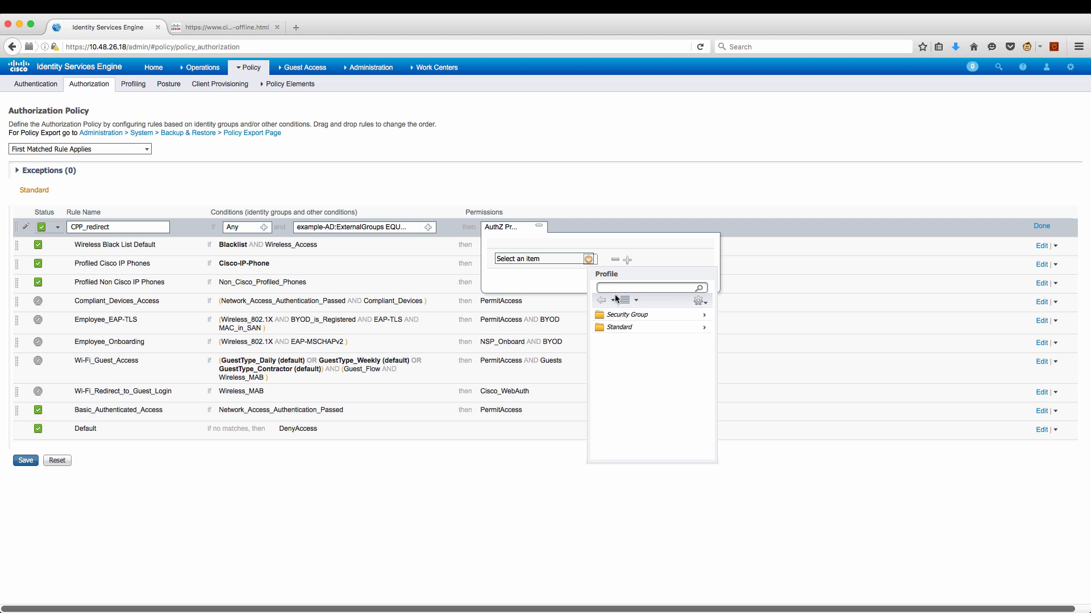
click(623, 327)
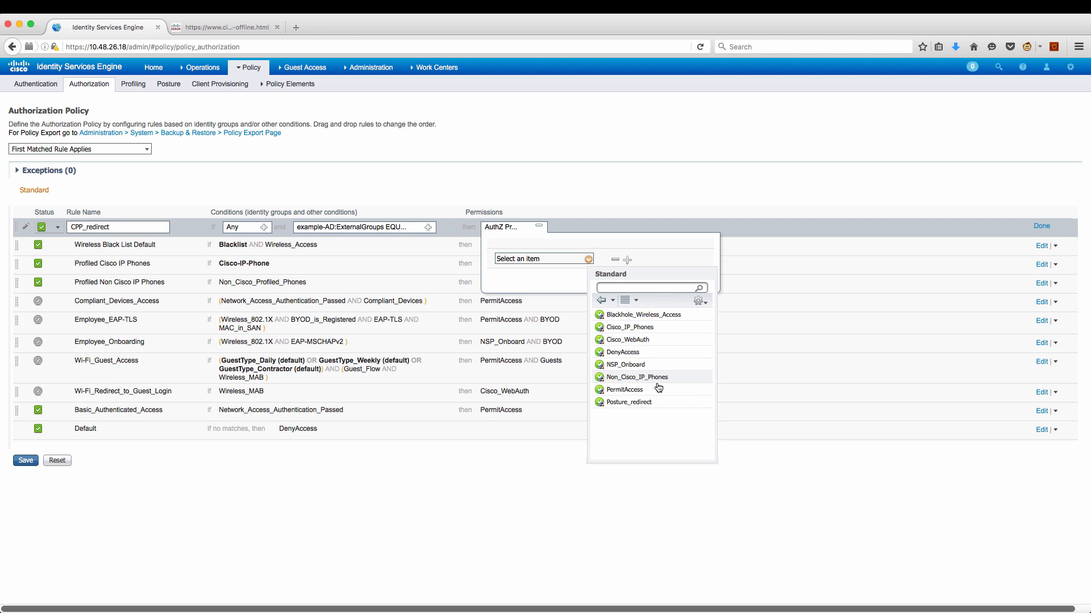
click(647, 403)
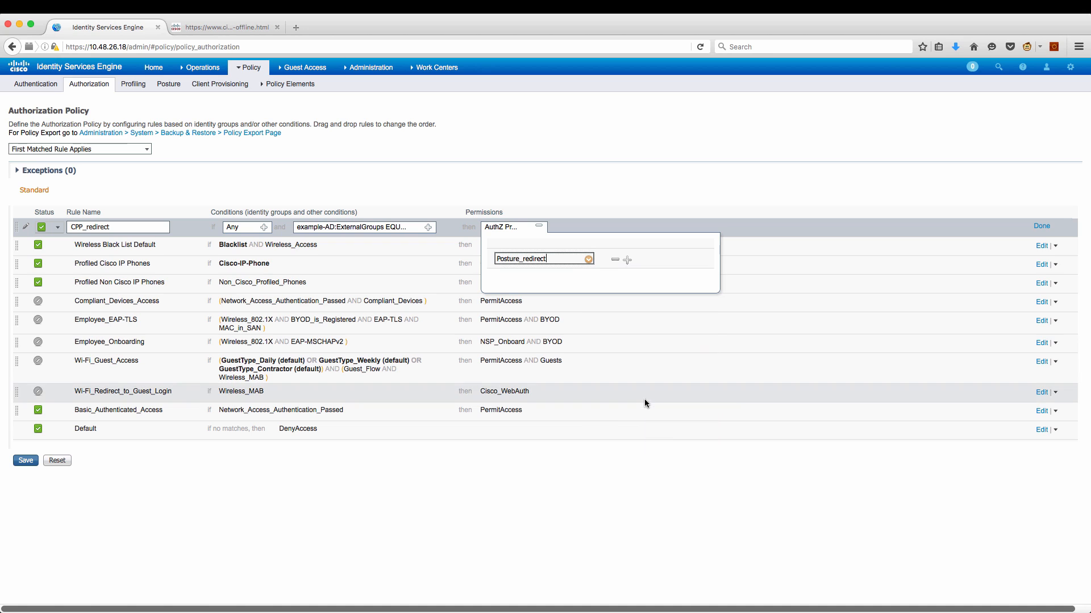
click(1028, 226)
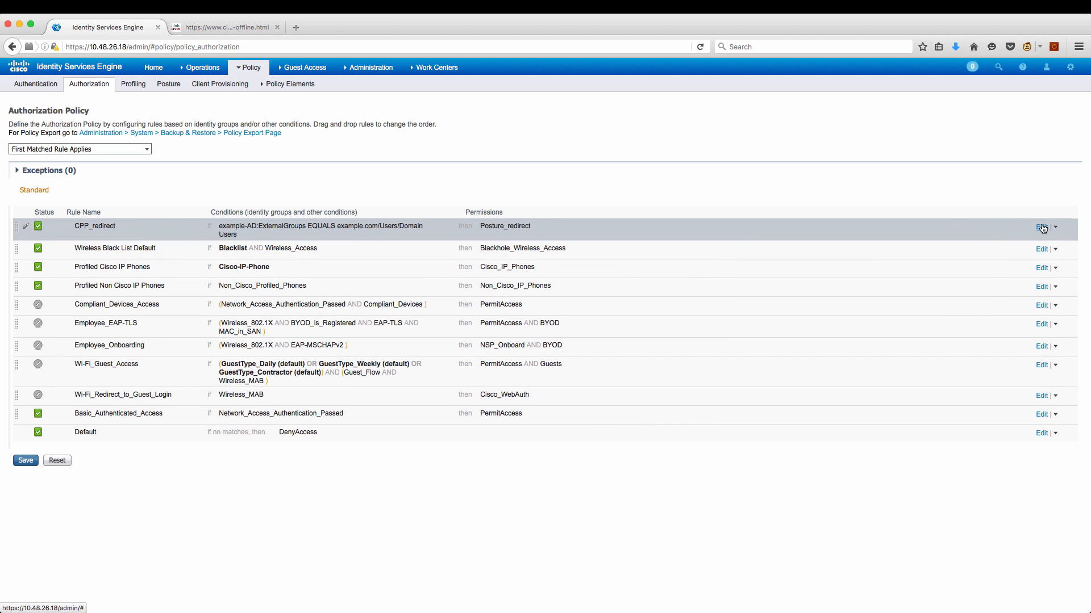
click(1055, 228)
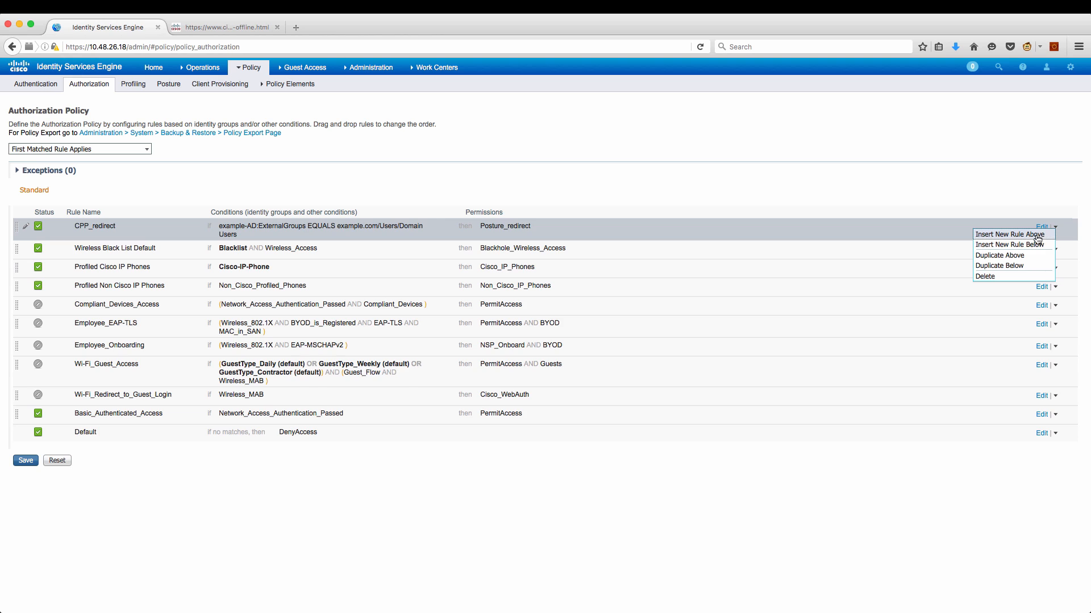
Insert another rule above CPP_redirect and name it Compliant_Permit.
click(1040, 236)
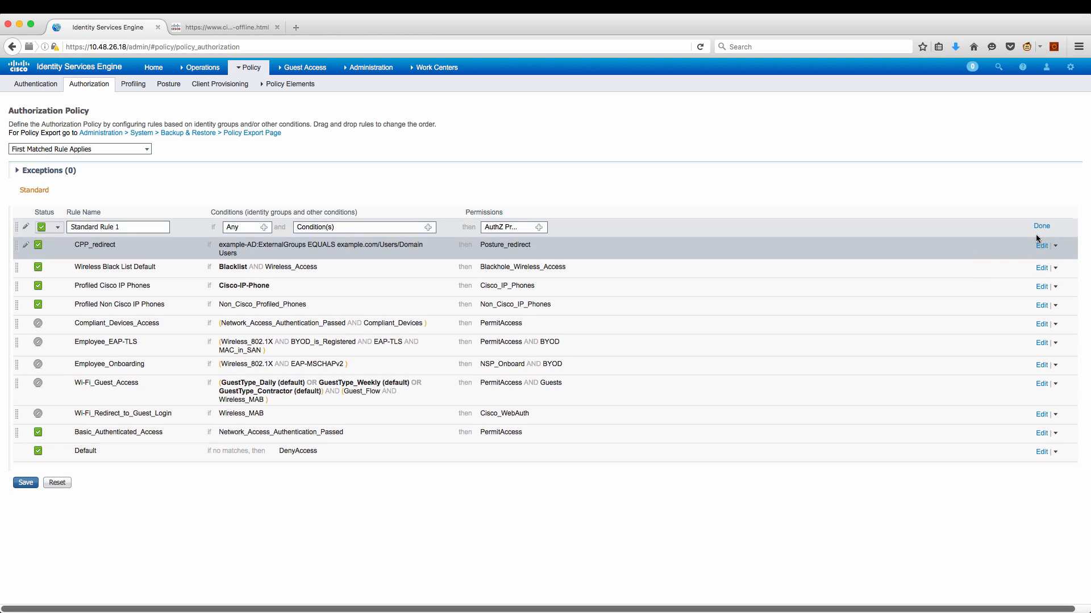
double_click(149, 225)
triple_click(149, 225)
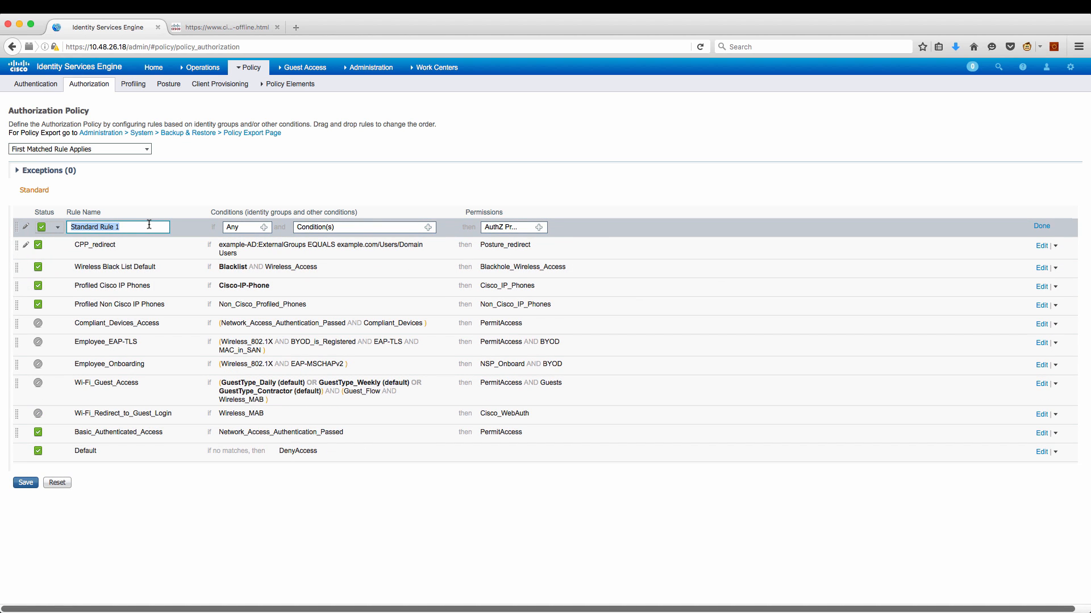
text(Compliant_Permit)
Give Compliant_Permit the condition Session:PostureStatus Equals Compliant.
click(430, 227)
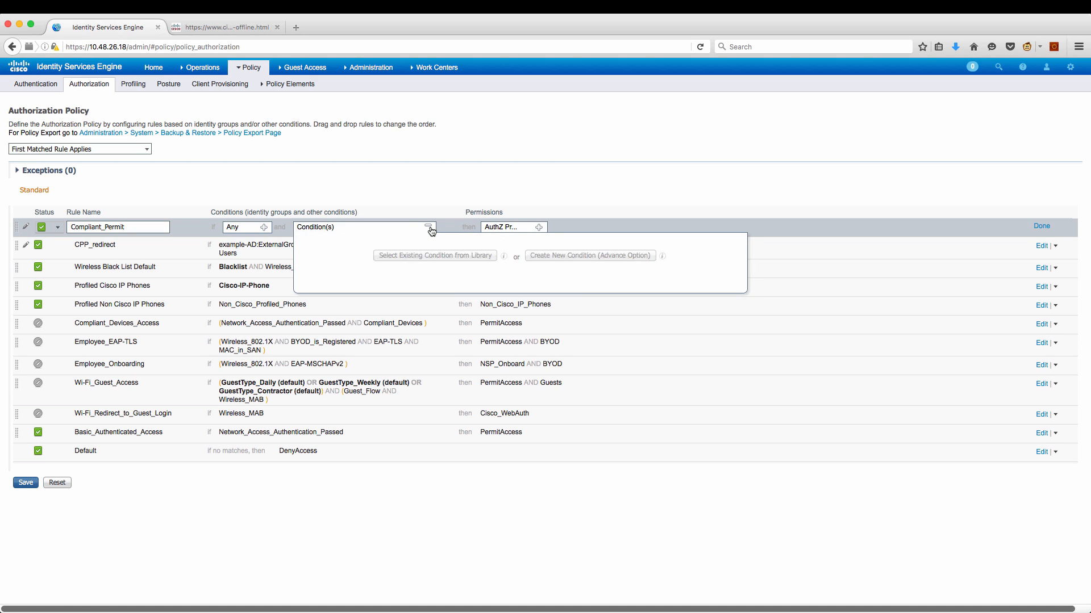
click(547, 257)
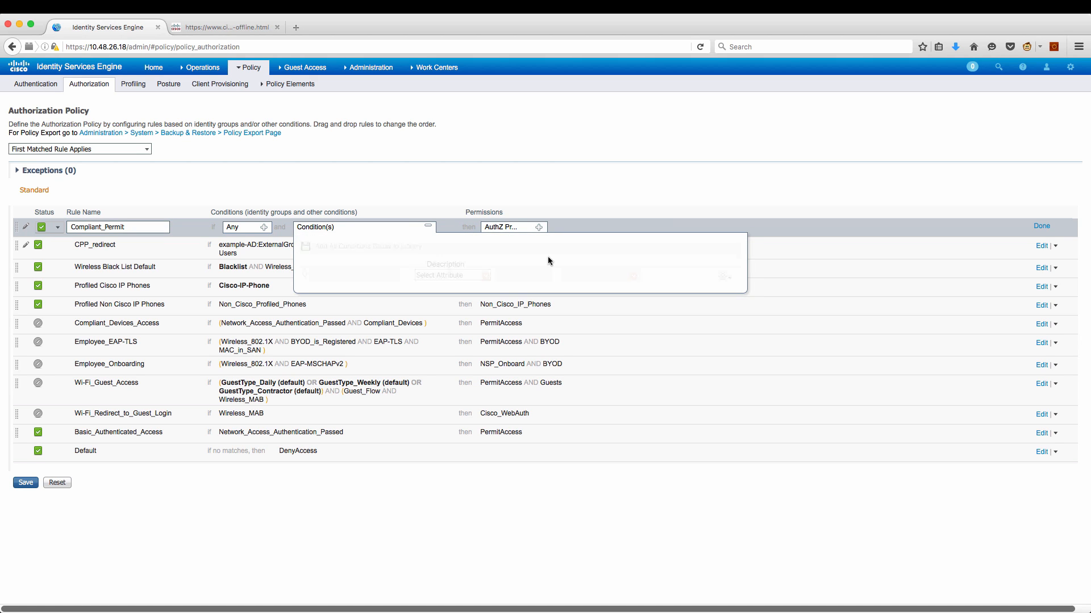
click(485, 276)
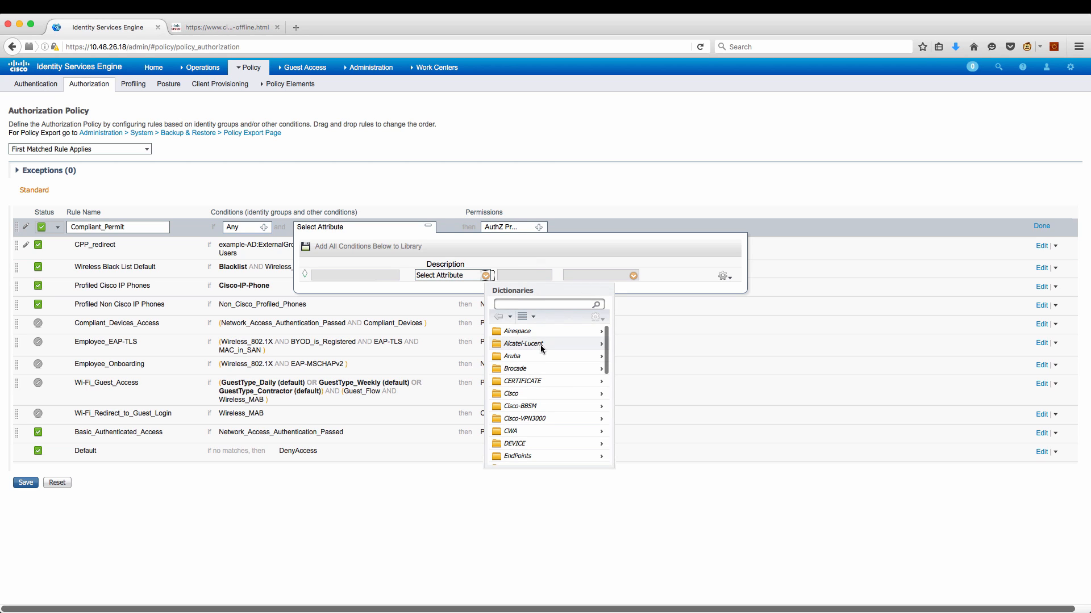
scroll(547, 396, down, 3)
scroll(548, 399, down, 5)
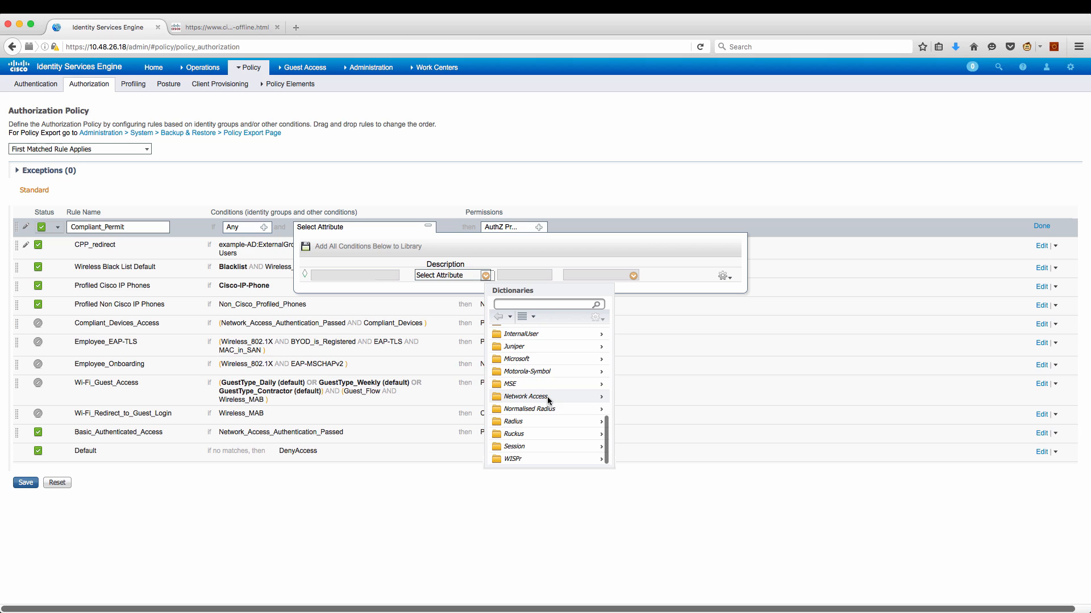
click(534, 447)
scroll(536, 453, down, 3)
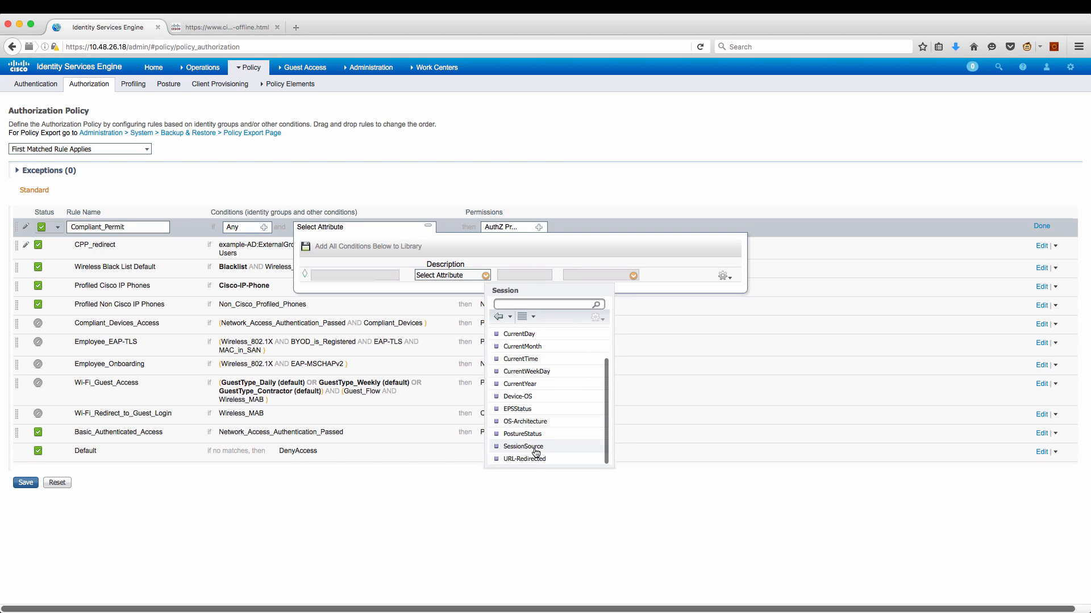
click(523, 434)
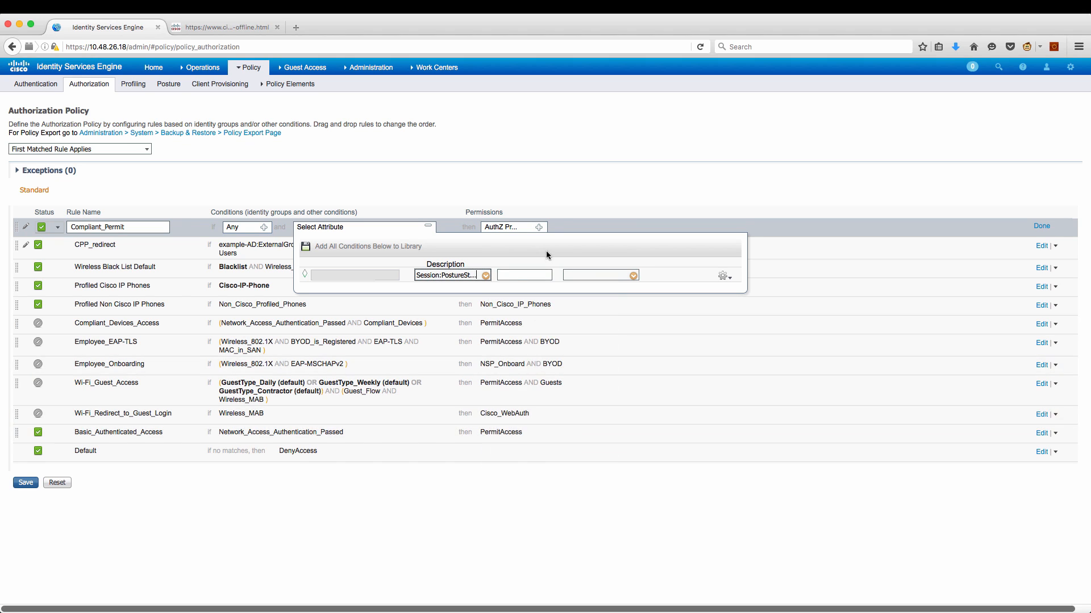
click(628, 276)
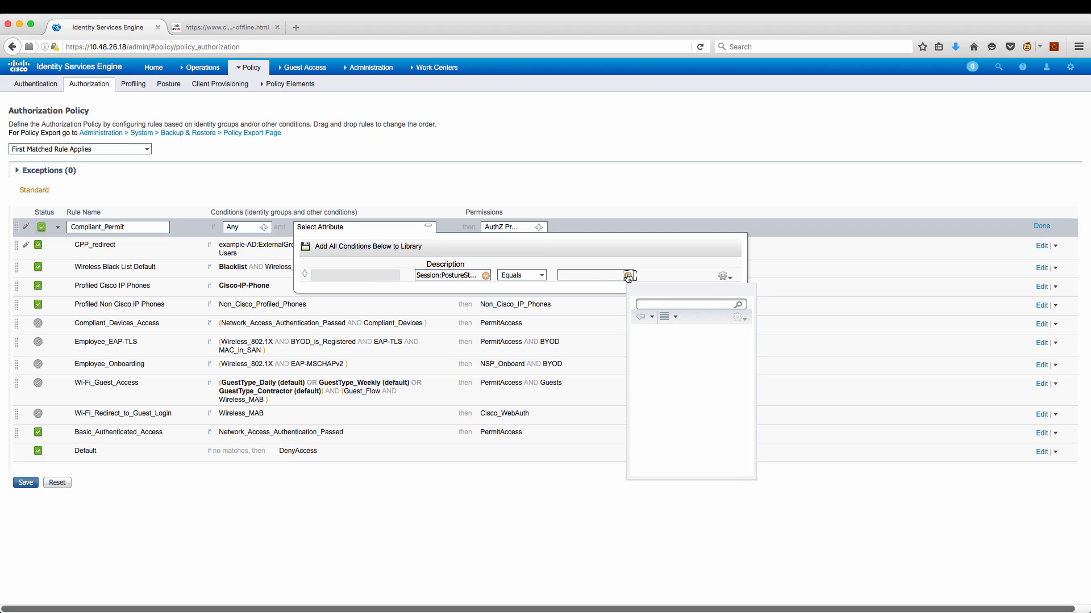
click(659, 335)
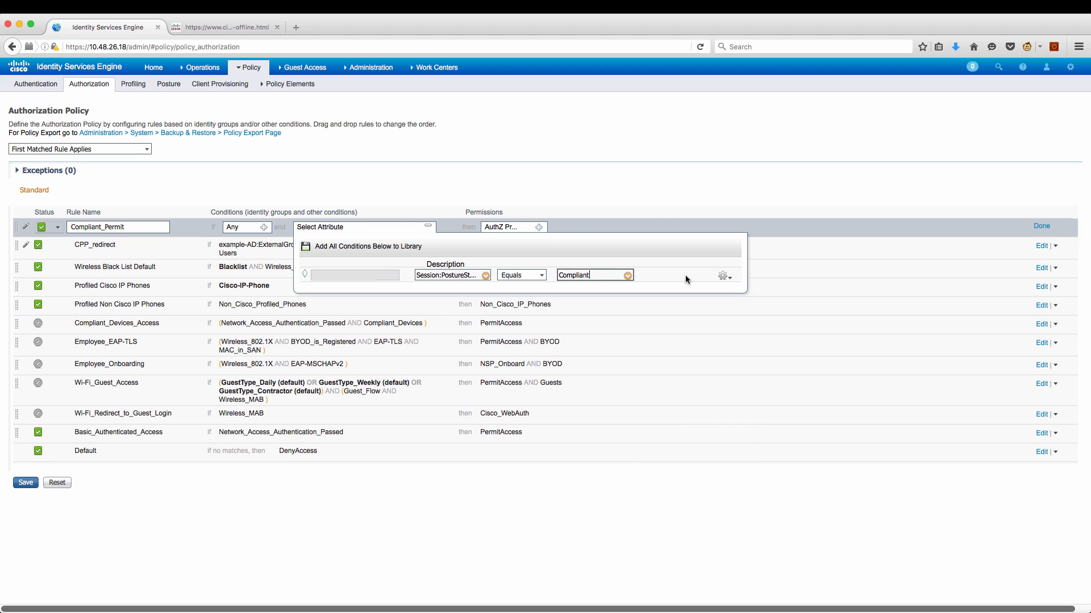
click(660, 216)
Grant the Standard PermitAccess profile as its permission and finish the rule.
click(539, 228)
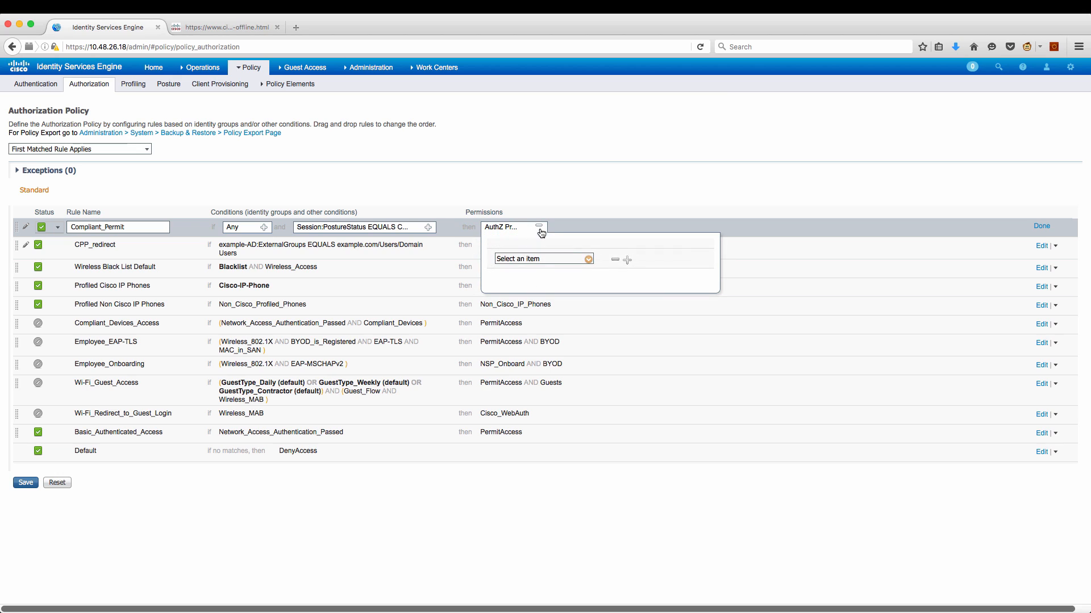
click(589, 260)
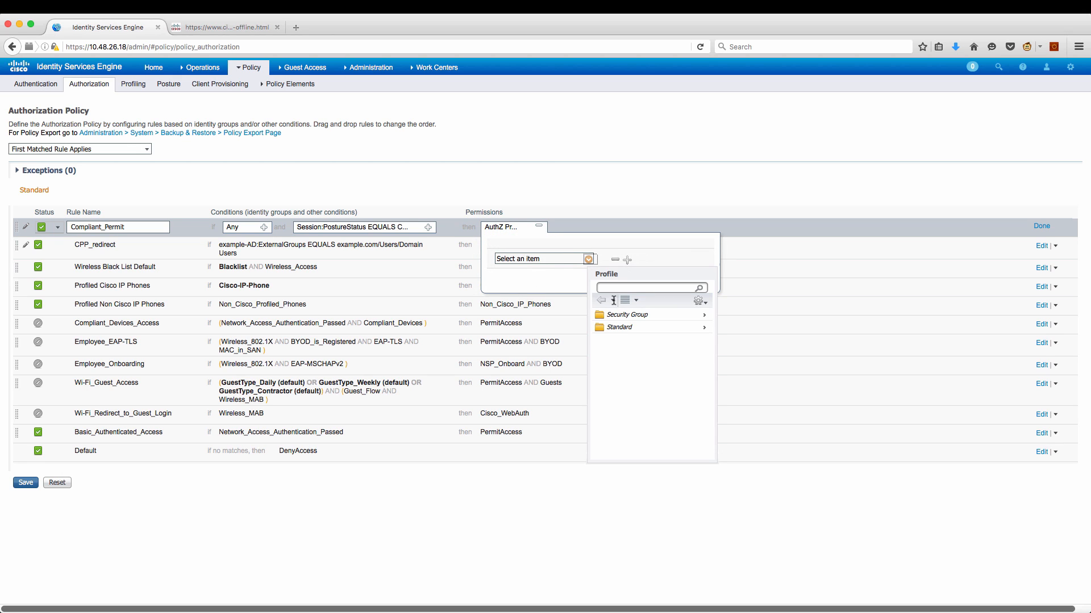
click(617, 328)
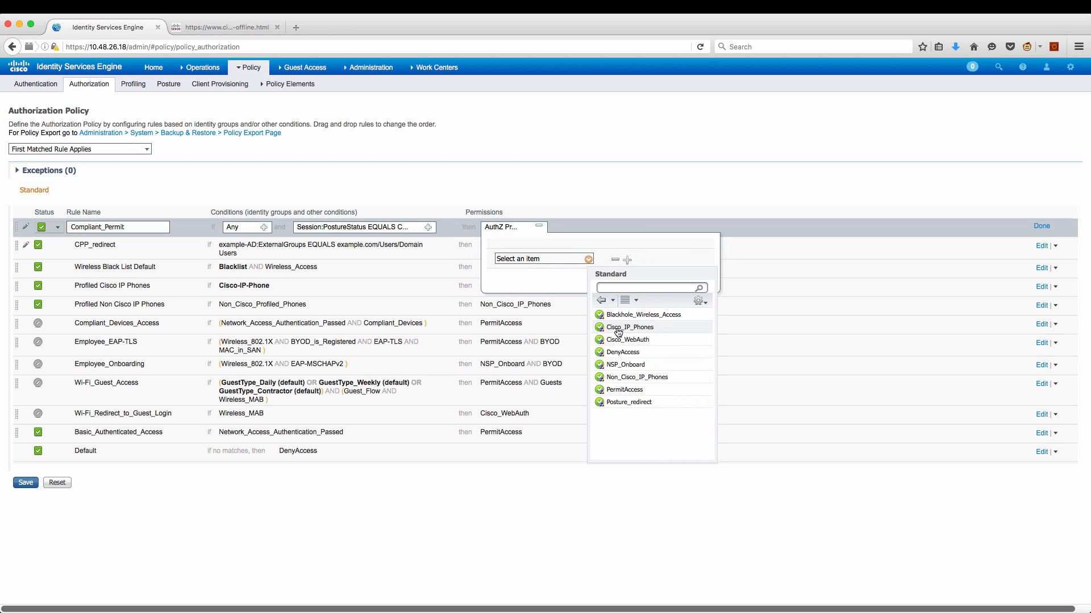
click(624, 389)
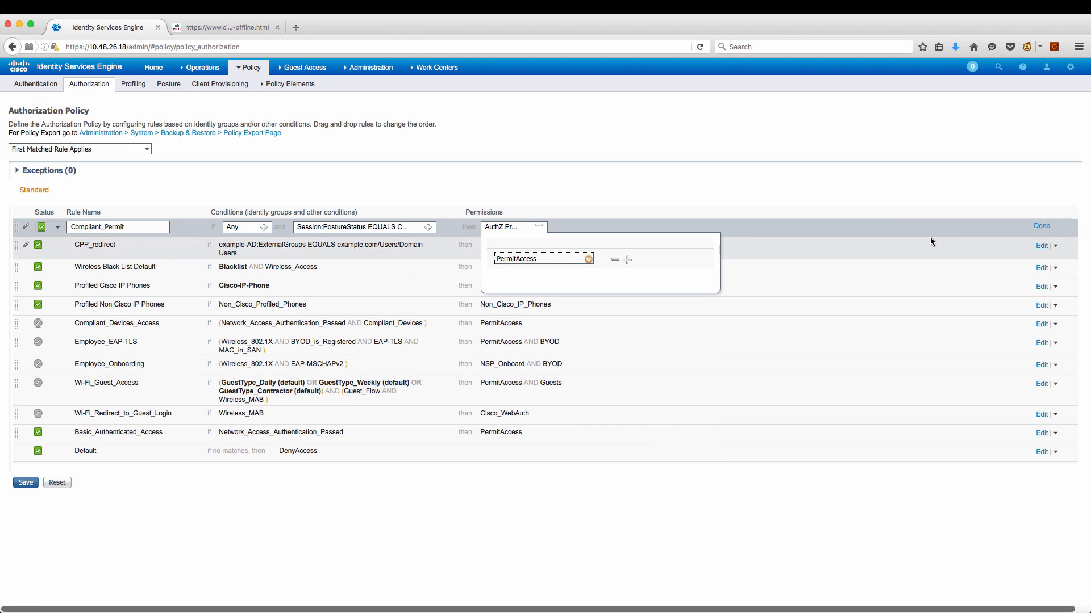
click(1007, 227)
click(1039, 234)
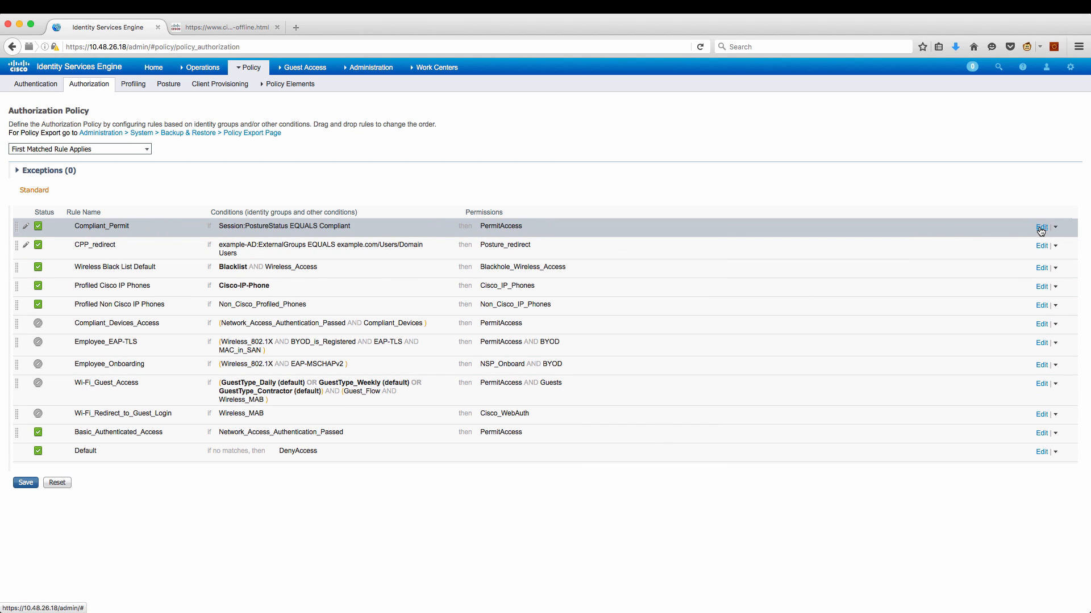
Save the authorization policy, then list the switch's aaa lines with 'sh run | i aaa a'.
click(25, 483)
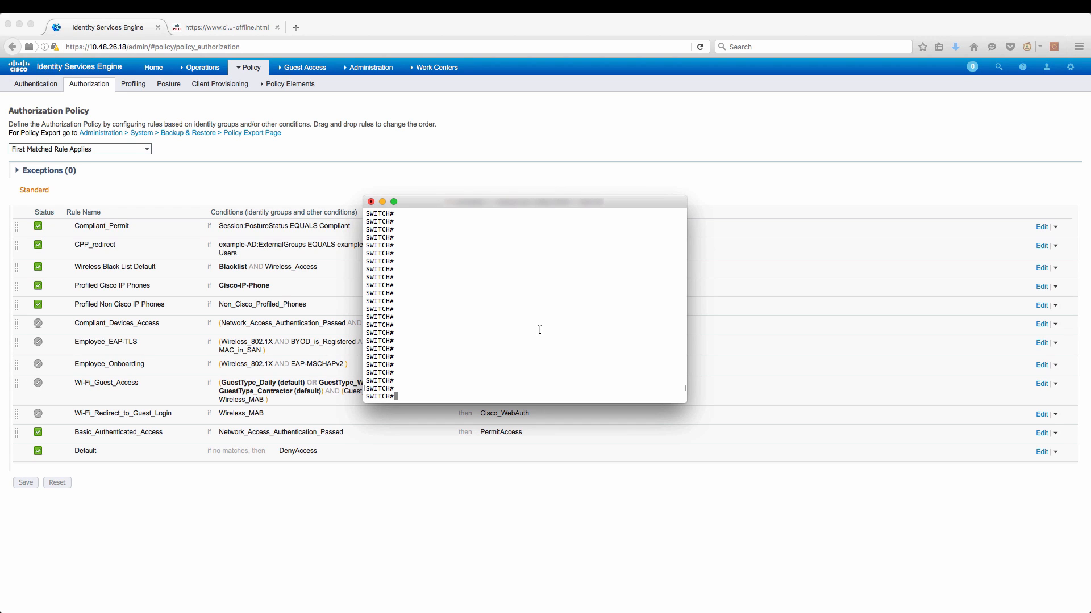
text(sh run | i aaa a)
key(Return)
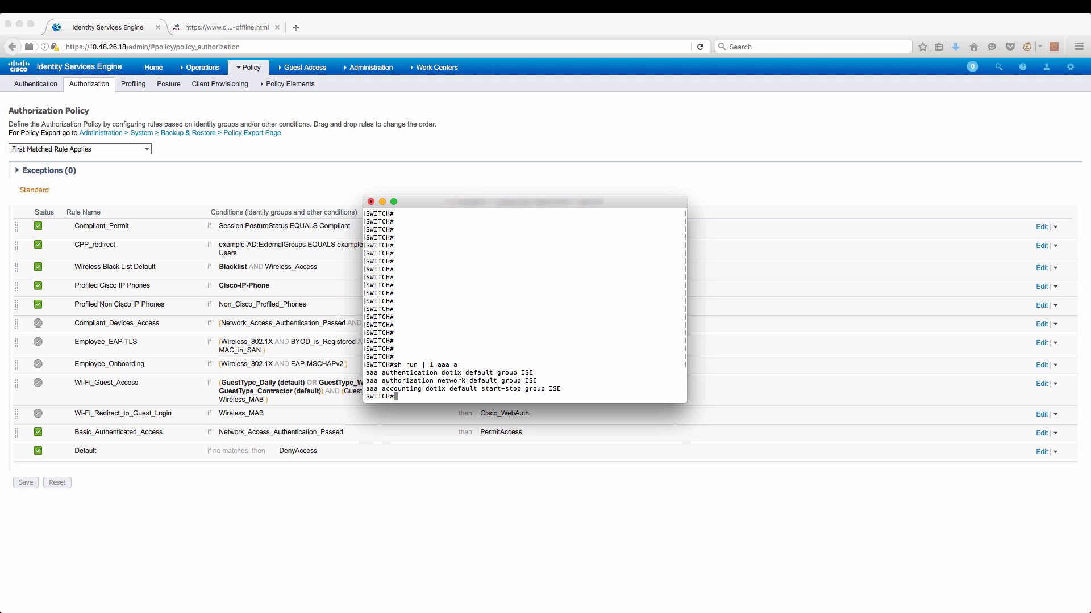
key(Return)
Show the GigabitEthernet3/0/8 configuration, noting the dot1x pae authenticator line.
text(sh run)
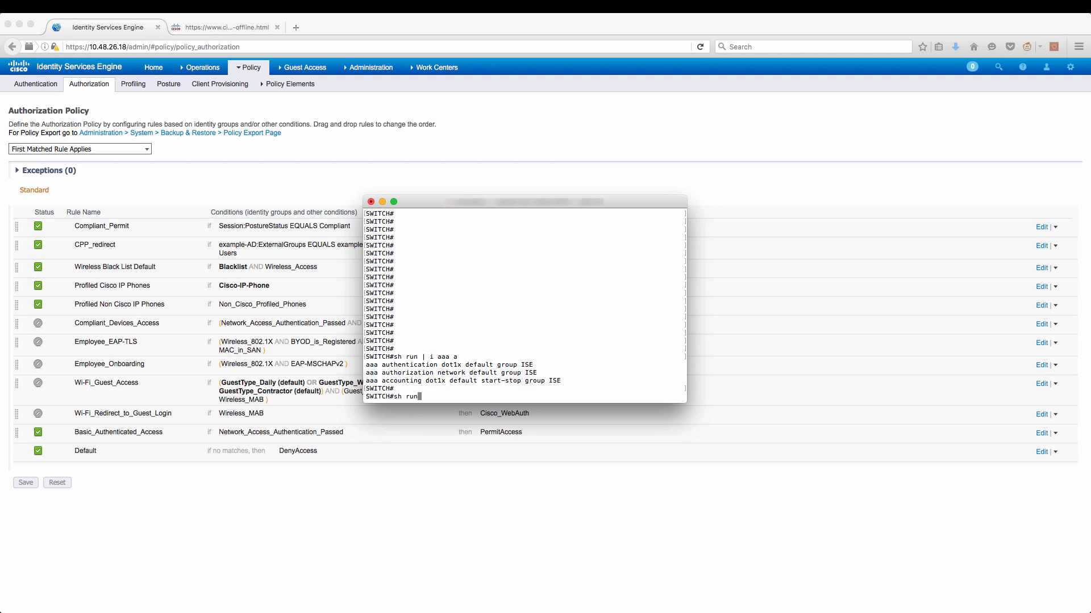
text( int gi 3/0/8)
key(Return)
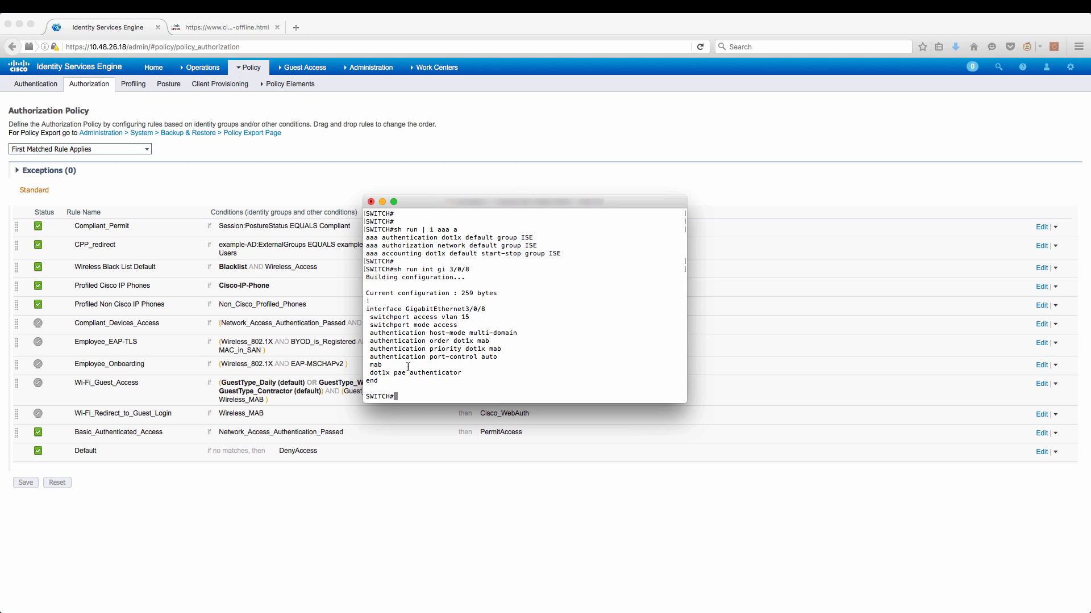
drag(378, 373, 410, 374)
click(422, 361)
Confirm dot1x system-auth-control with 'sh run | i dot1x s', correcting the mistyped filter.
text(sh run | dot1x s)
key(Return)
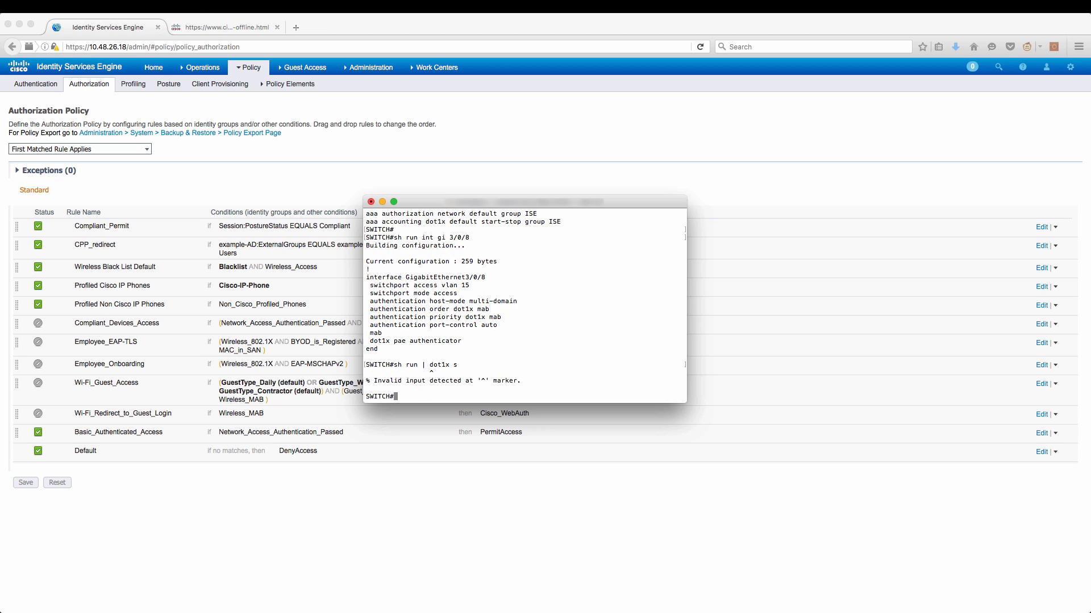
key(Up)
key(Left)
key(Left)
key(Left)
key(Left)
key(Left)
key(Left)
key(Left)
text(i)
key(Return)
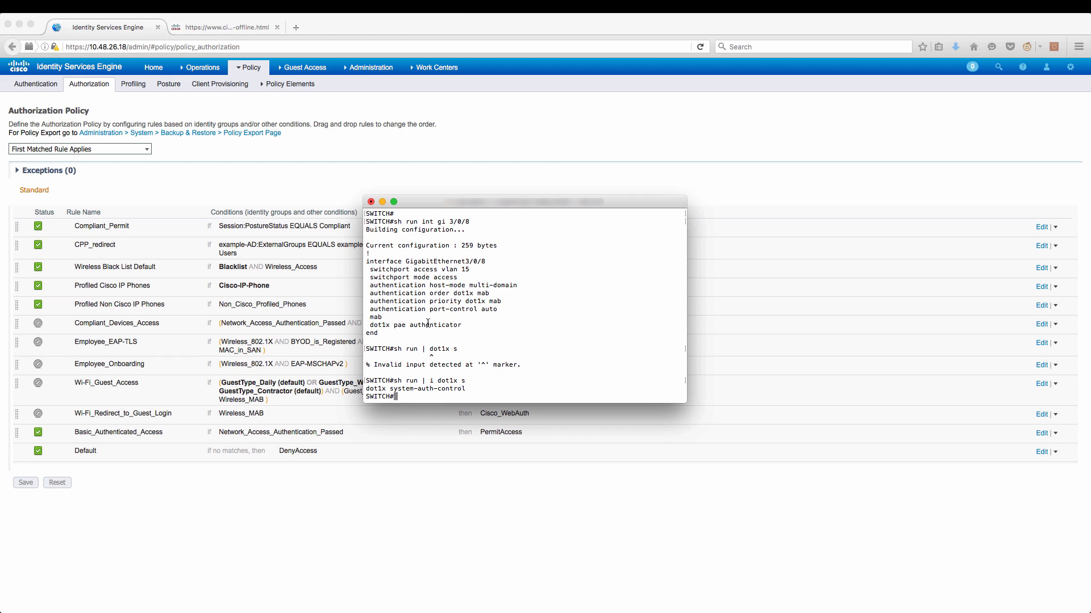
drag(464, 387, 366, 389)
click(405, 398)
key(Return)
text(sh run |)
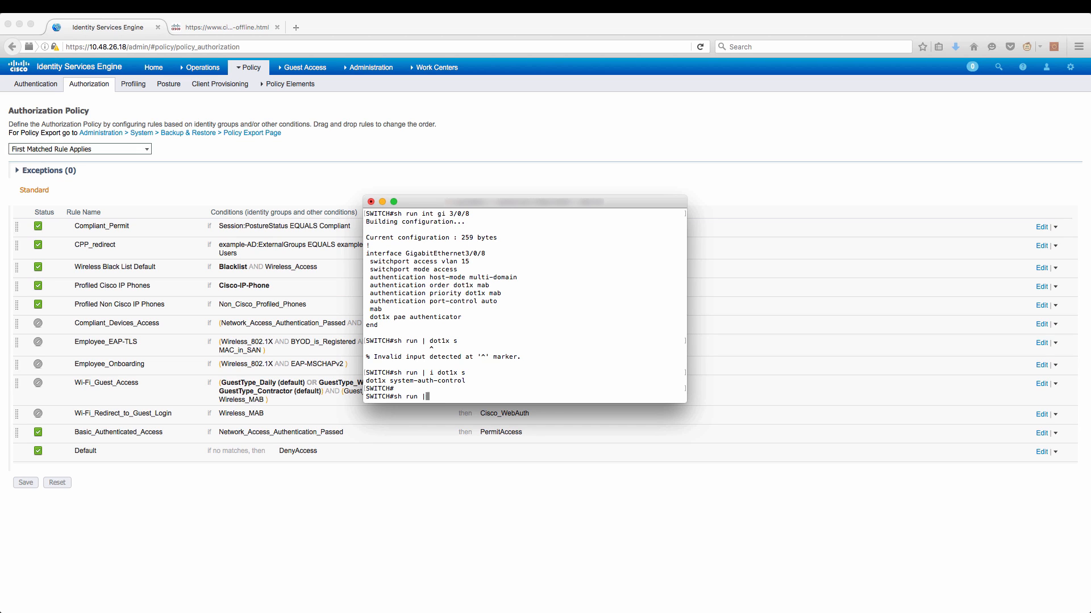
text( sec radius)
Review the RADIUS sections, highlighting ISE2 at 10.48.26.19 and the ISE server group.
key(Return)
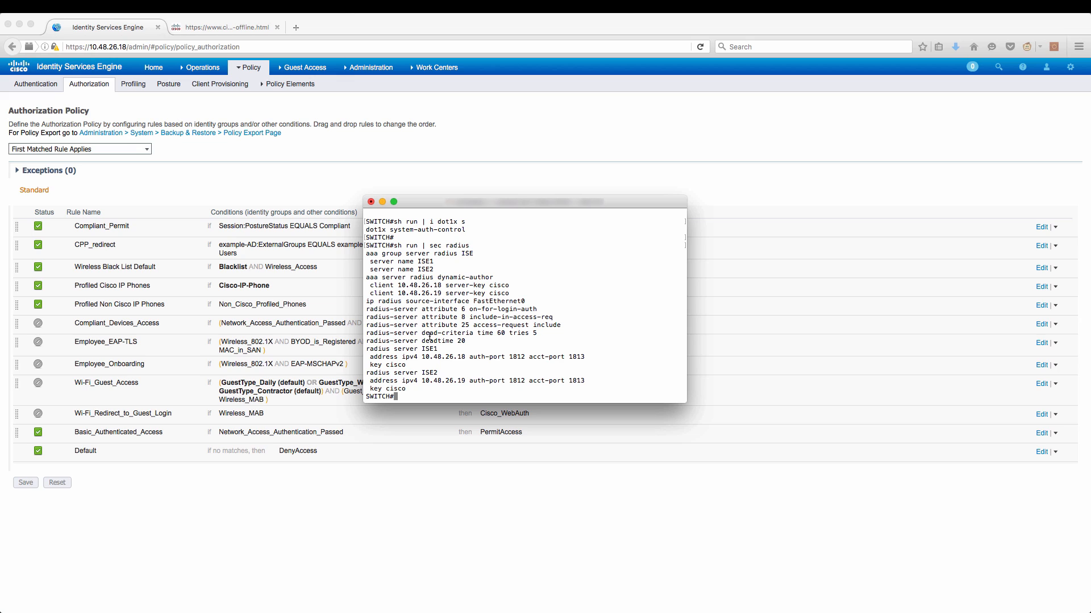
drag(465, 381, 421, 357)
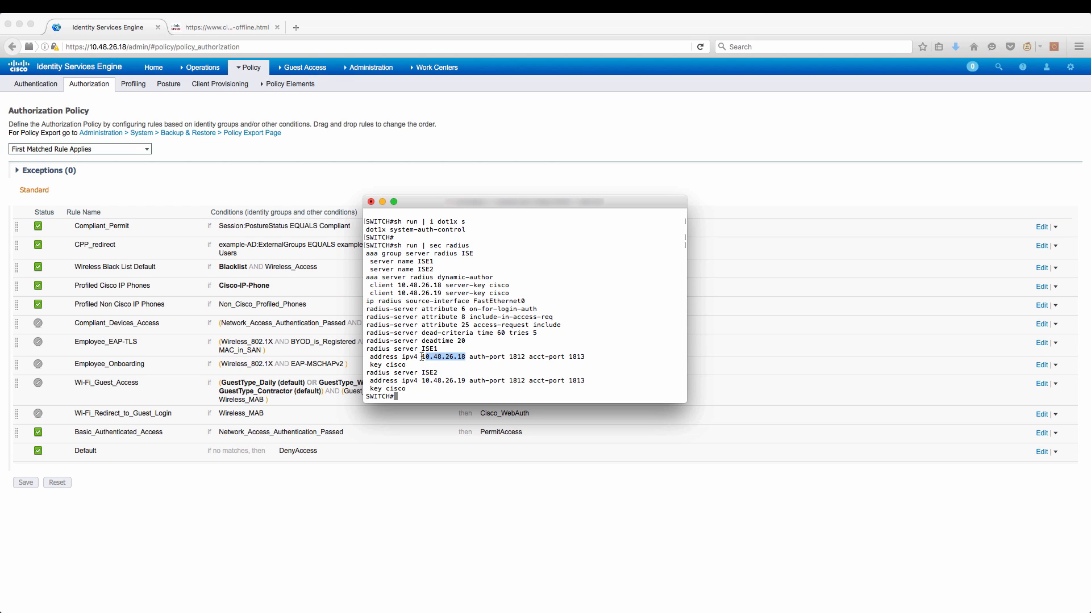
double_click(470, 254)
key(Return)
key(Return)
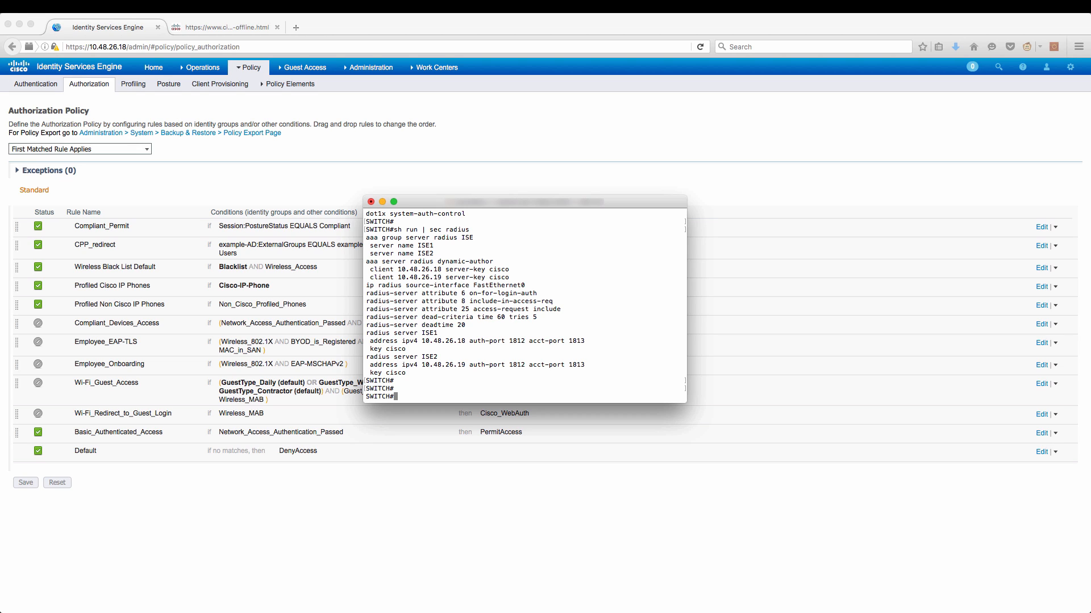
List the http lines with 'sh run | i http' and highlight the ip http server line.
text(sh run | i http)
key(Return)
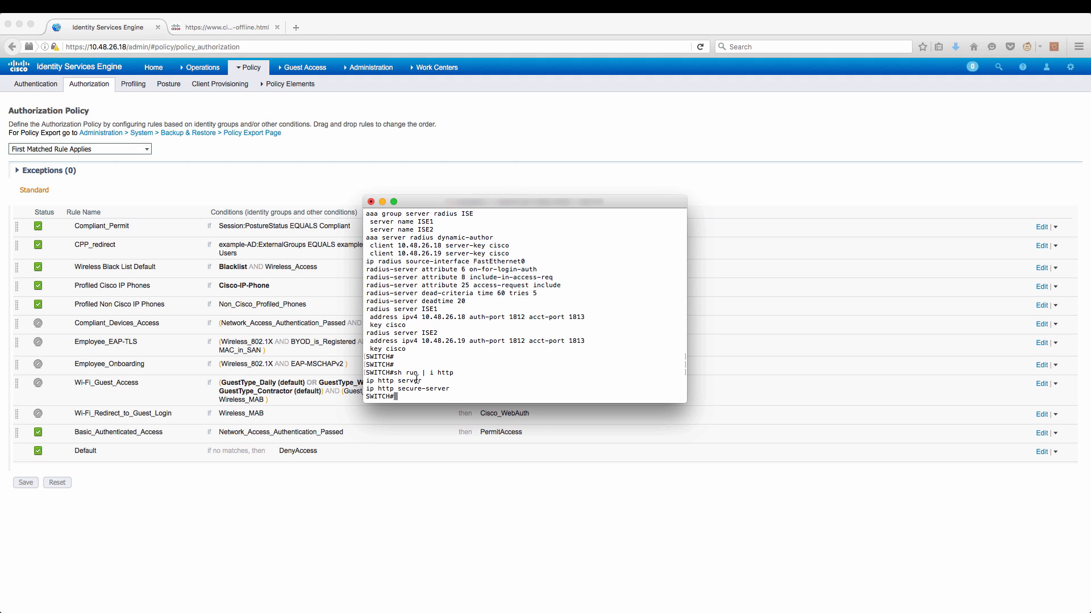
drag(422, 381, 373, 384)
drag(373, 384, 366, 382)
double_click(415, 382)
click(403, 394)
Configure 'ip http active-session-modules none' on the switch.
text(conf)
key(Return)
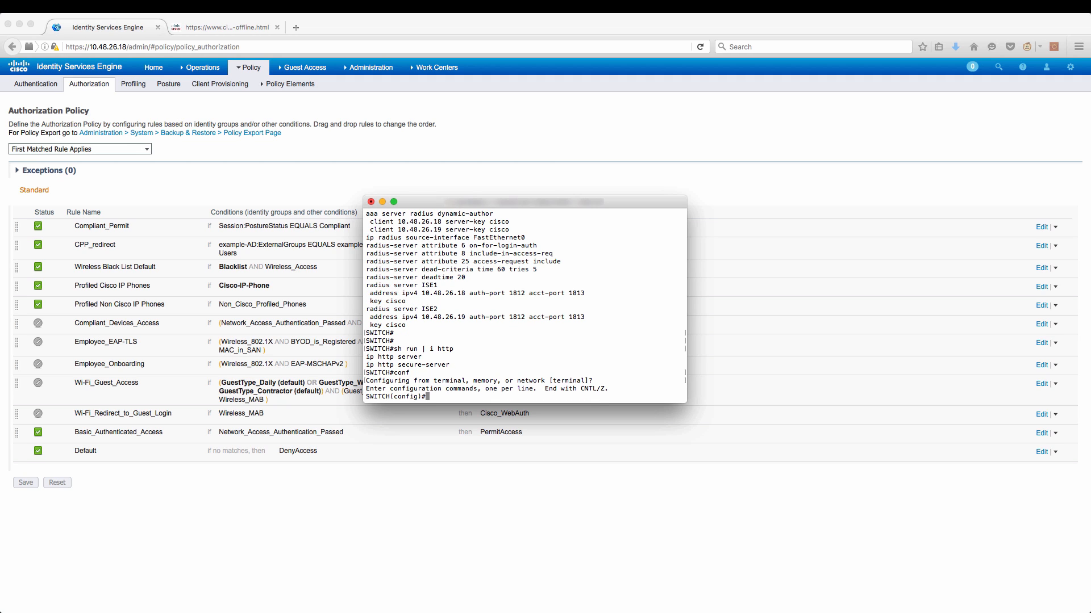
text(ip http acti)
key(Tab)
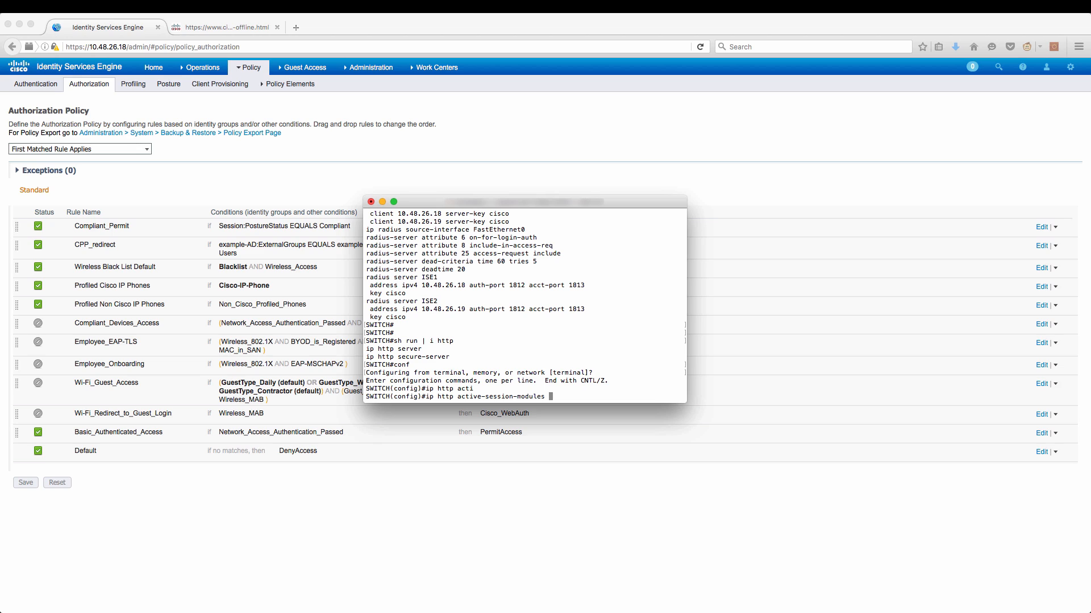
text(none)
key(Return)
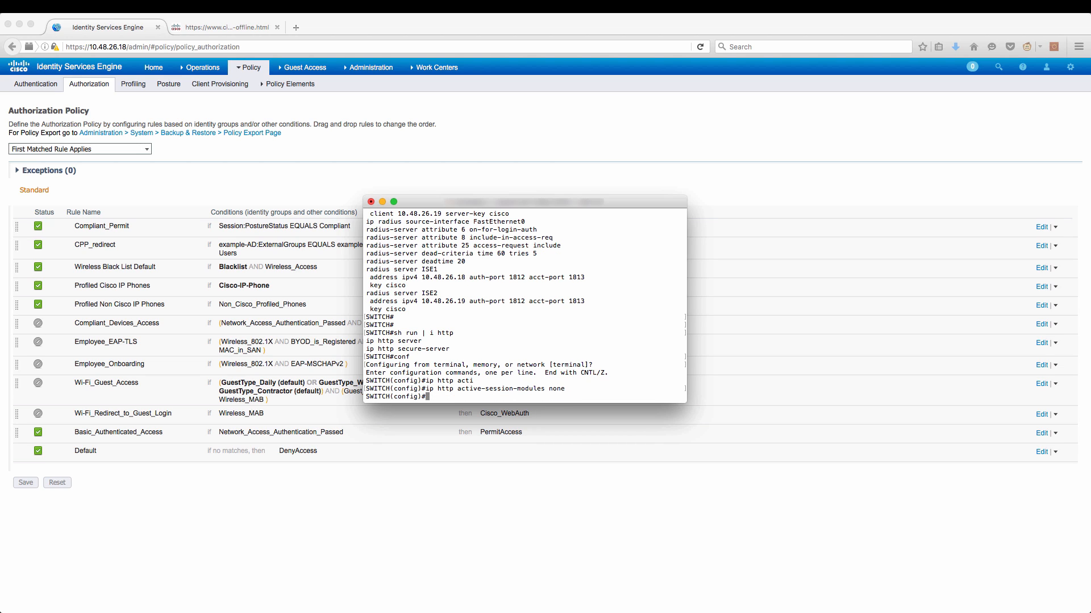
key(ctrl+z)
key(Return)
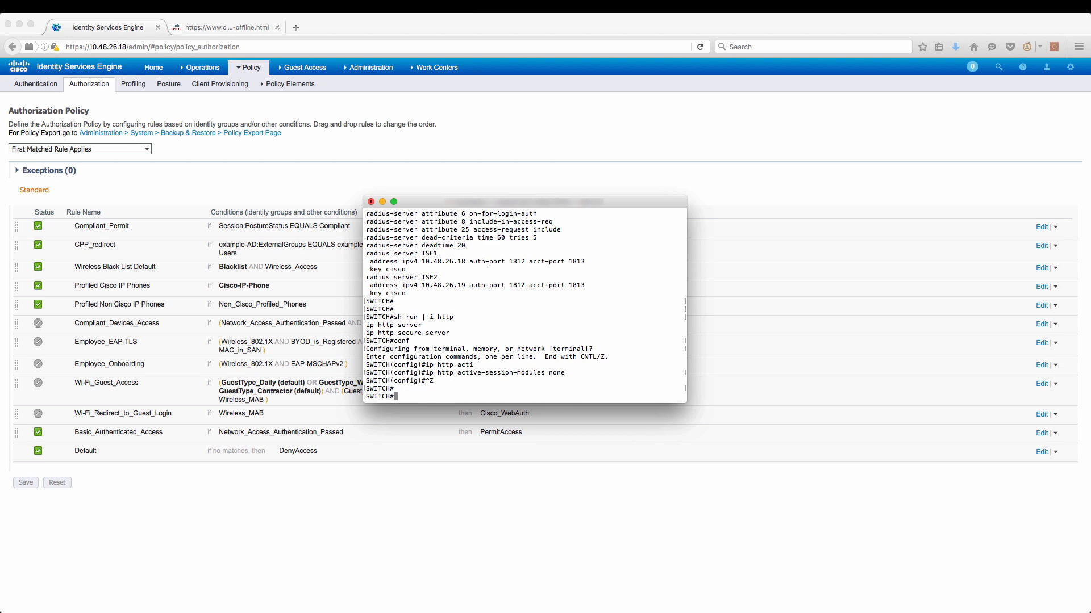
Verify the ip http server lines with 'sh run | i http', then run 'sh ip int br'.
text(sh run | i http)
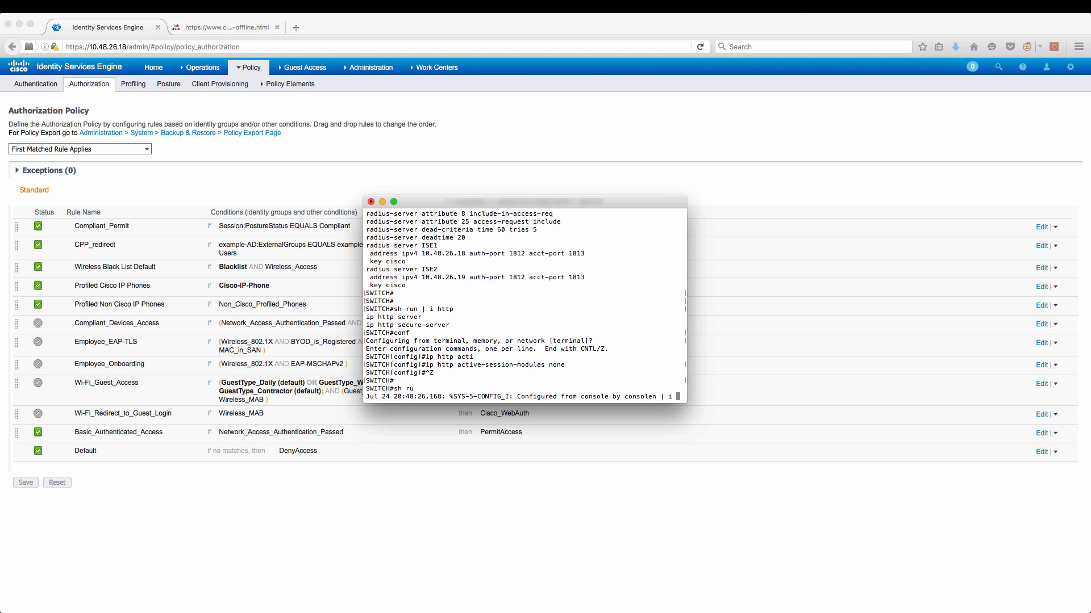
key(Return)
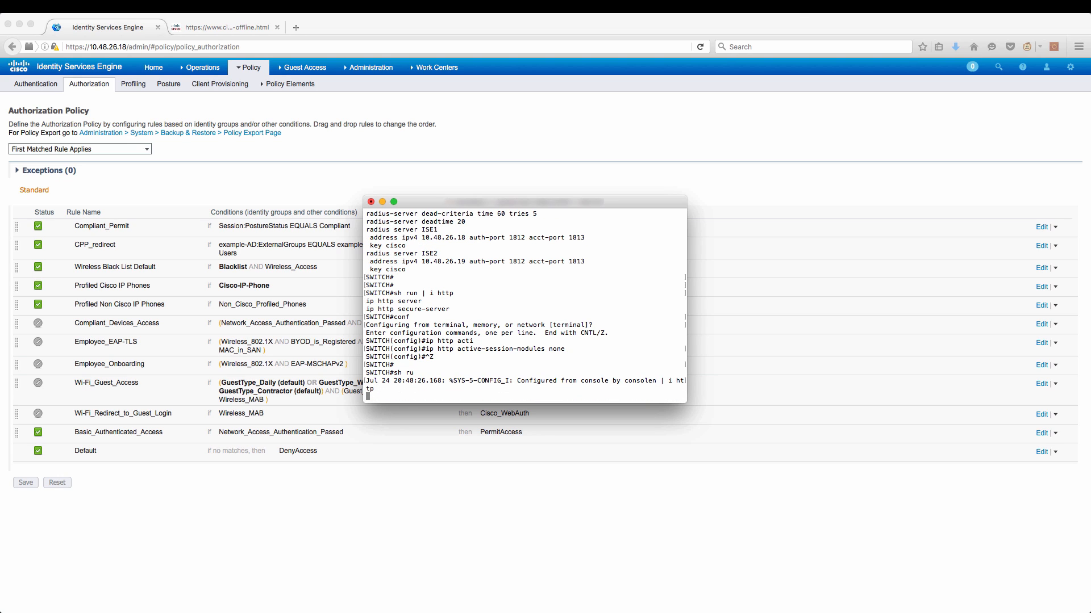
drag(450, 381, 366, 373)
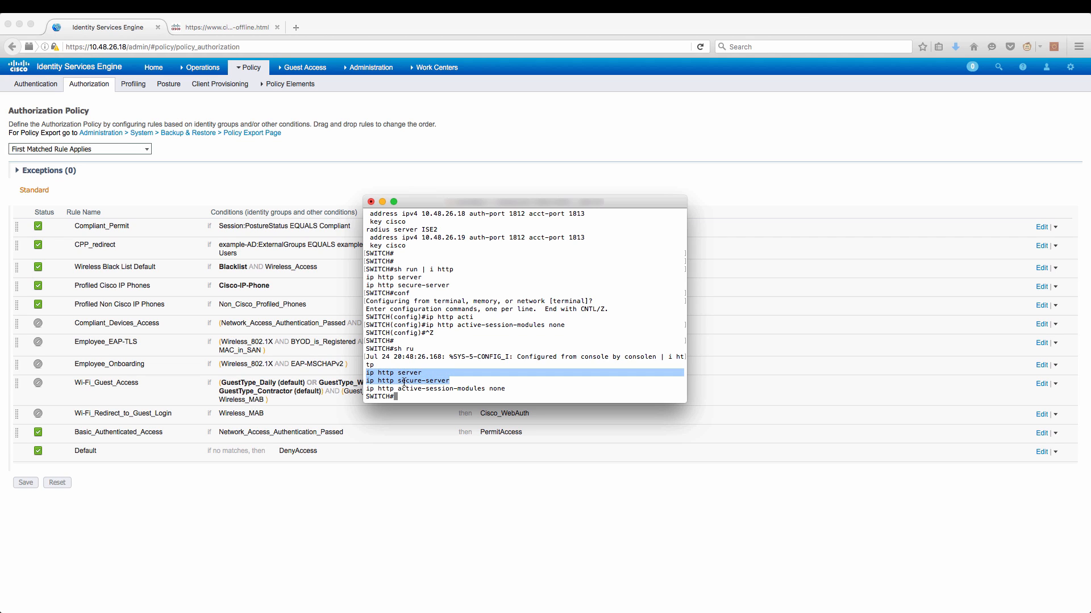
click(447, 385)
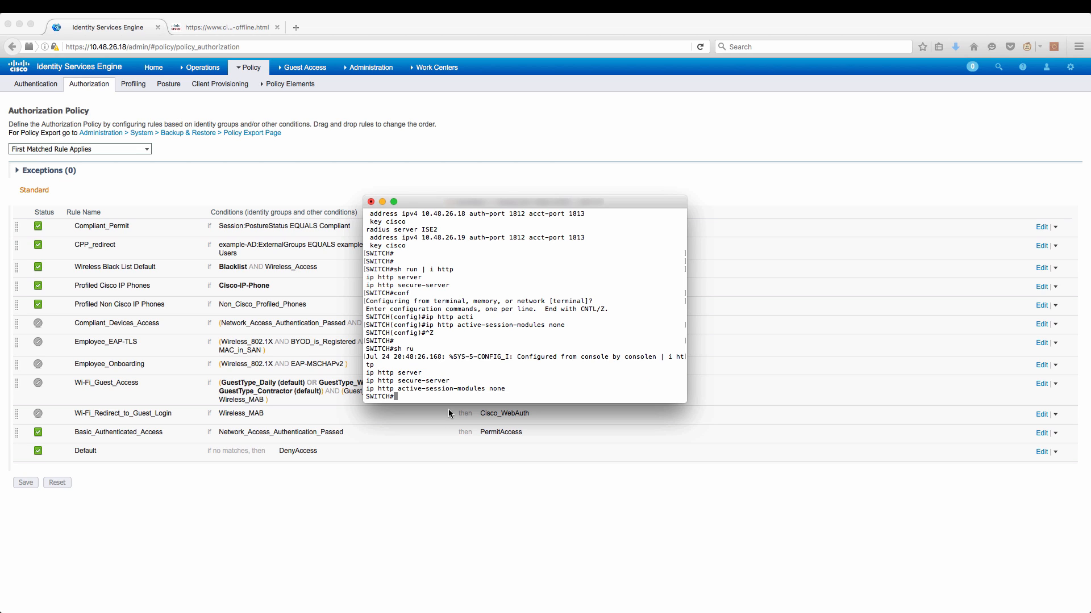
key(Return)
key(Return)
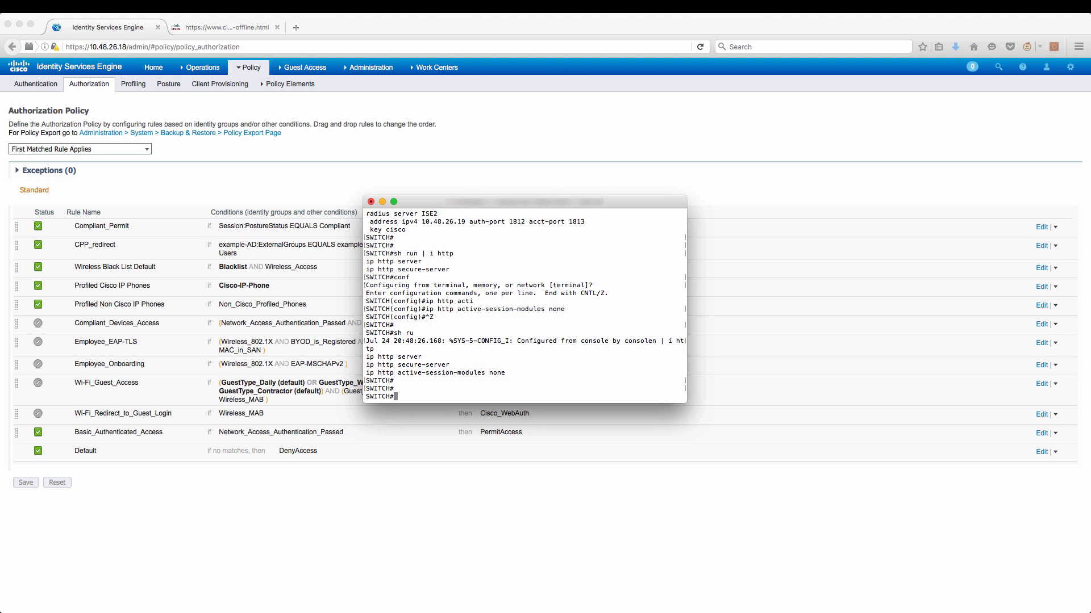
text(sh ip int br)
key(Return)
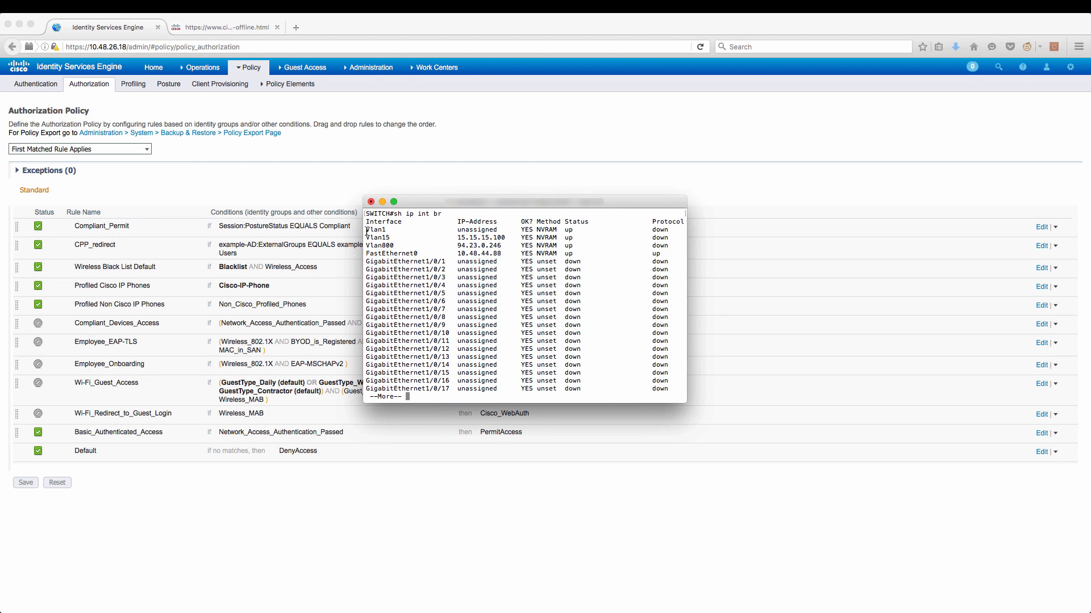
Check the Vlan1, Vlan15 and Vlan800 addresses, then the radius-server vsa send lines.
drag(366, 228, 402, 246)
click(402, 247)
key(q)
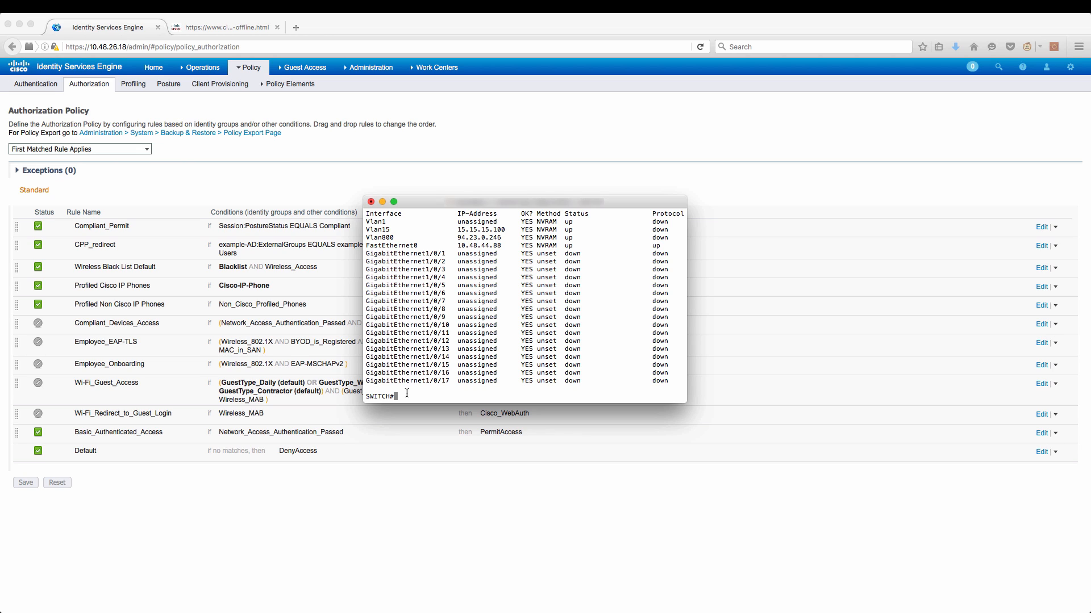
text(sh run all | i vsa)
key(Return)
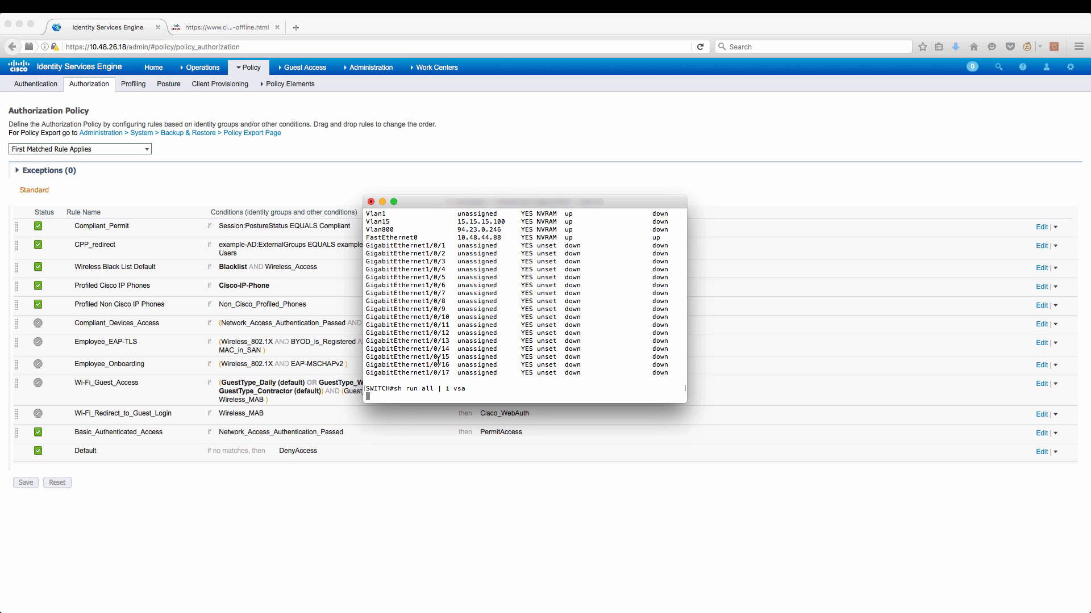
drag(514, 386, 359, 380)
key(Return)
key(Return)
key(Return)
key(Return)
key(Return)
key(Return)
key(Return)
key(Return)
key(Return)
key(Return)
key(Return)
key(Return)
key(Return)
key(Return)
key(Return)
key(Return)
key(Return)
key(Return)
key(Return)
key(Return)
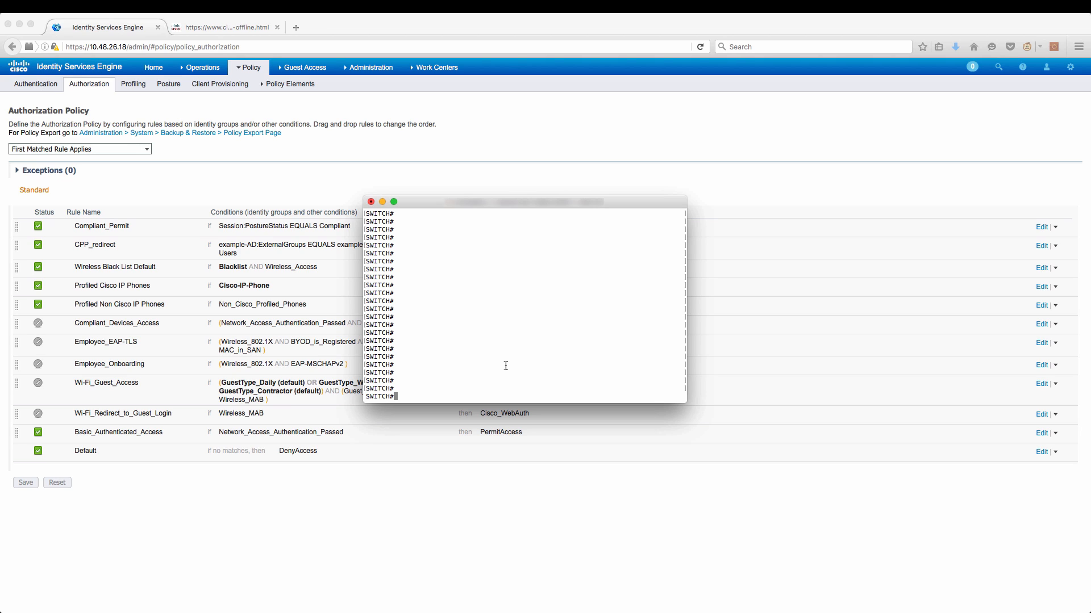
Display the ISE-REDIRECT access list with 'sh access-lists ISE-REDIRECT'.
text(sh acc)
key(Tab)
text(ISE-REDIRECT)
key(Return)
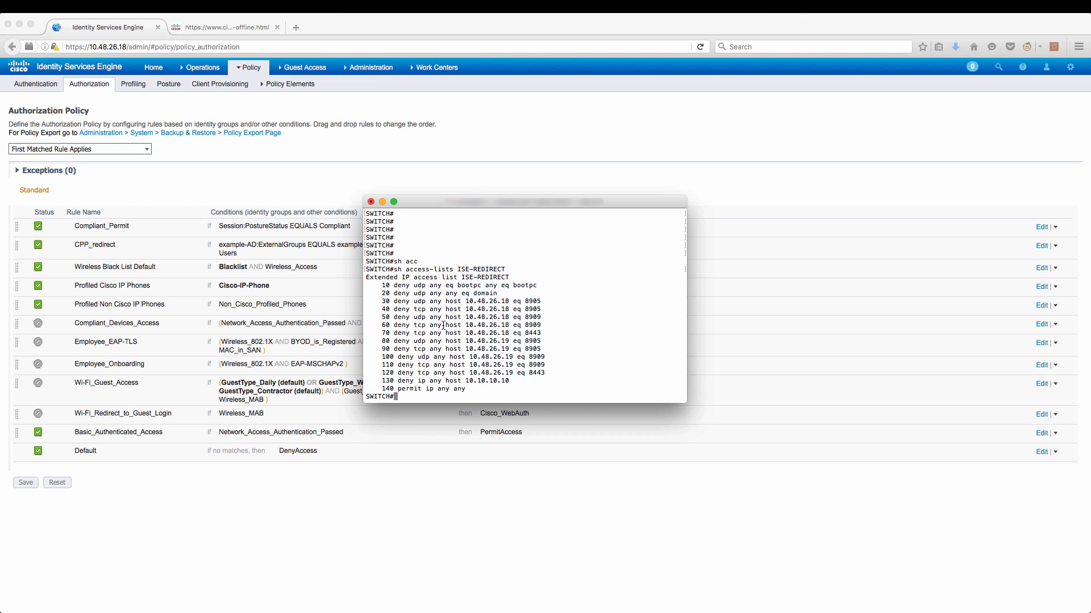
double_click(518, 285)
double_click(491, 285)
double_click(533, 301)
double_click(532, 325)
click(403, 340)
double_click(404, 339)
double_click(413, 389)
Highlight the deny host 10.10.10.10 rule, then review RADIUS authentication server 1's RFC 3576 setting.
click(508, 380)
drag(508, 381, 398, 381)
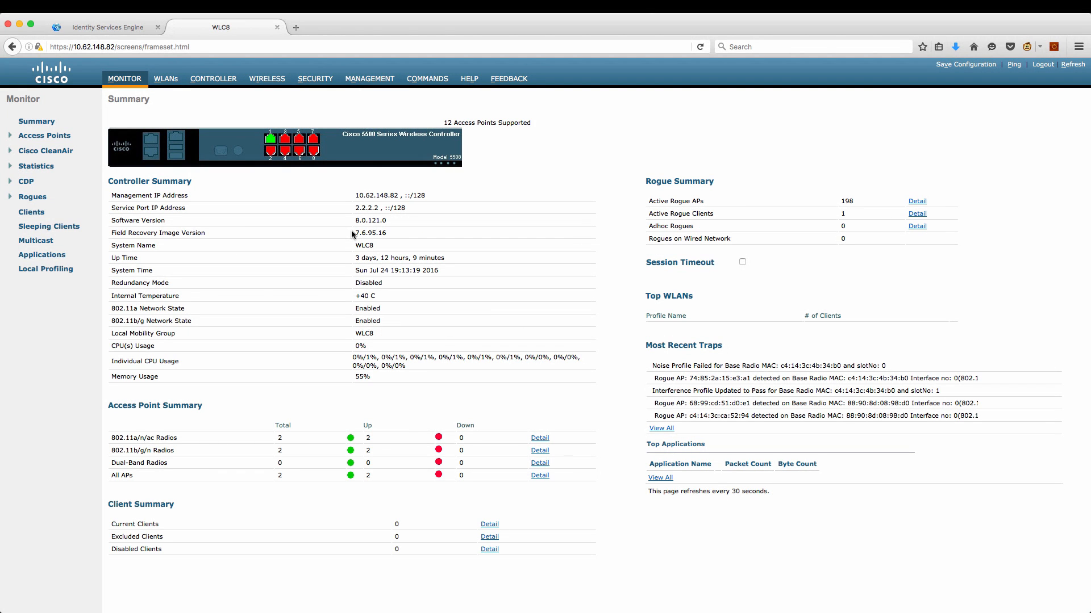
click(315, 79)
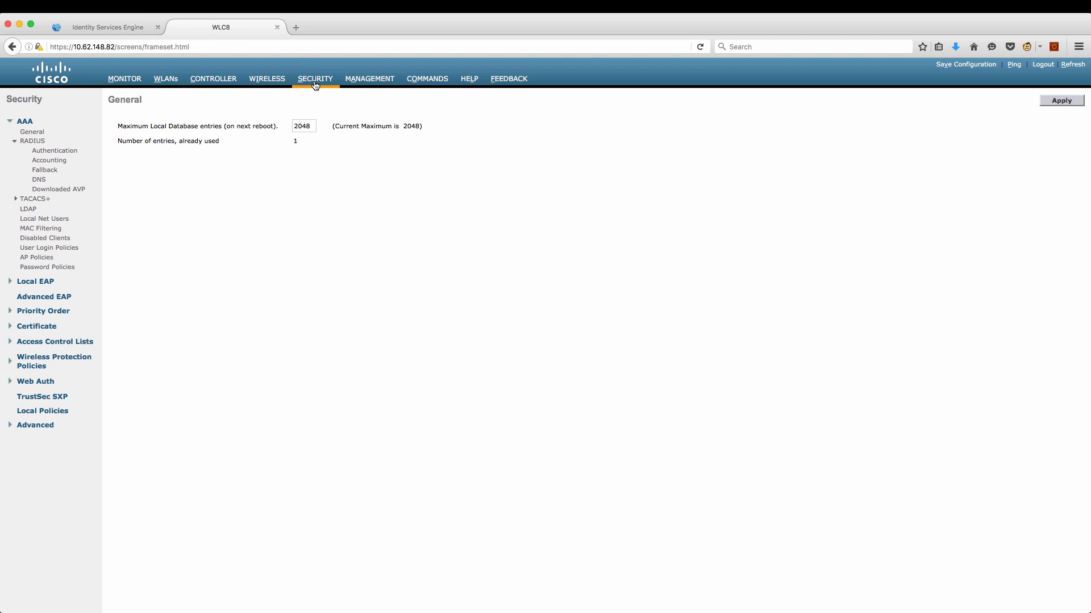
click(72, 152)
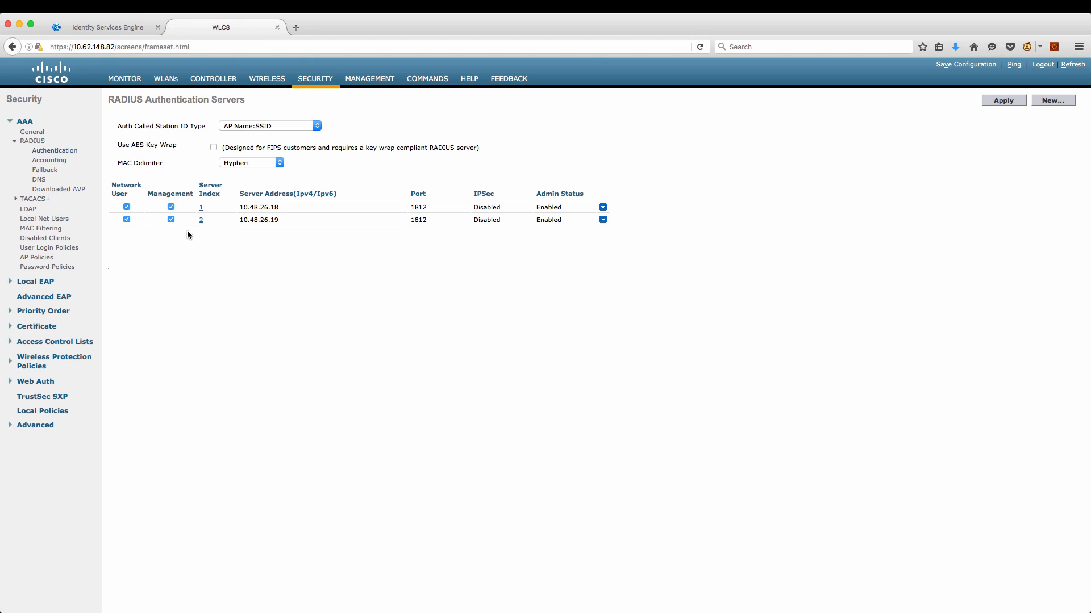
click(201, 207)
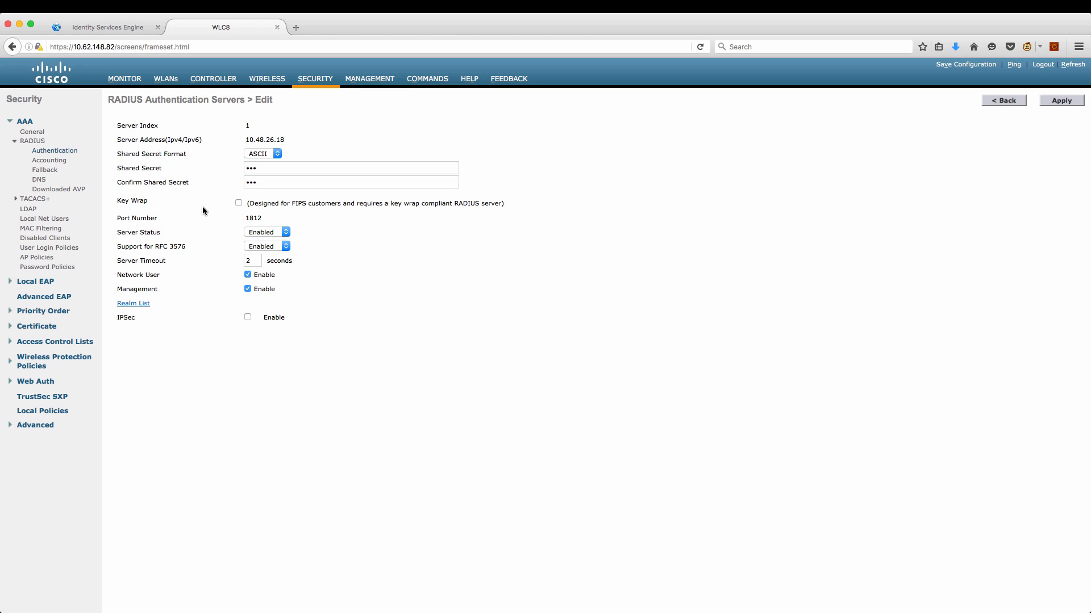
double_click(175, 247)
Check the RADIUS accounting servers, then open WLAN test for editing.
click(59, 161)
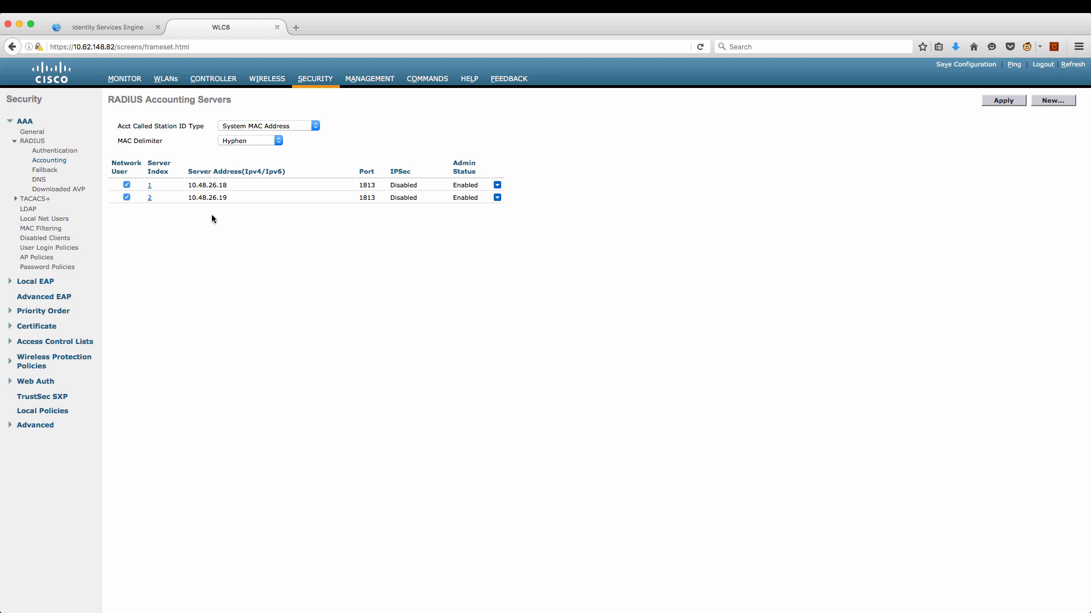
click(167, 82)
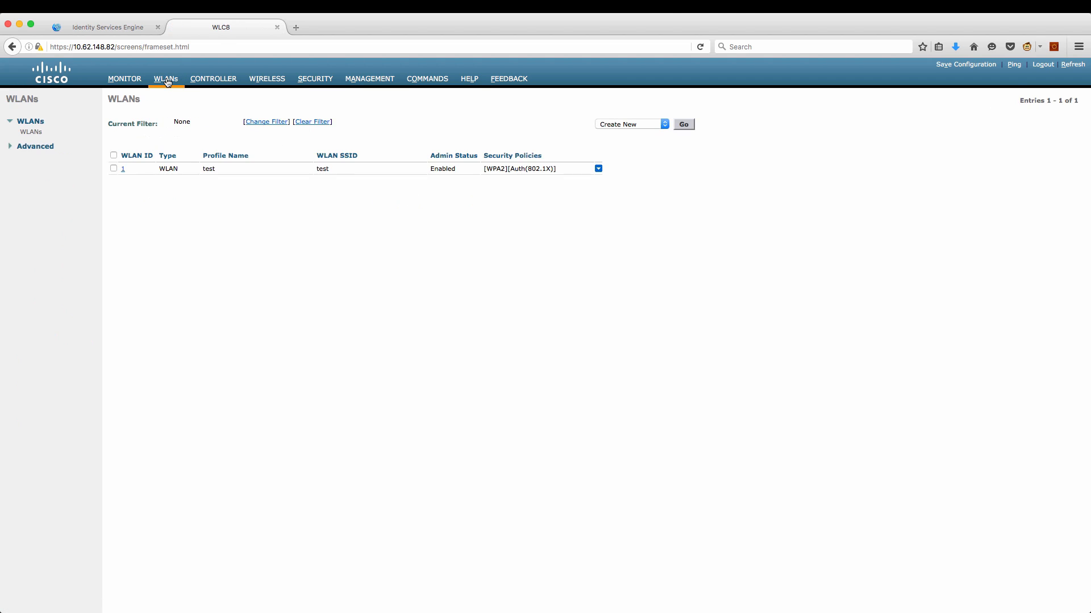
click(124, 173)
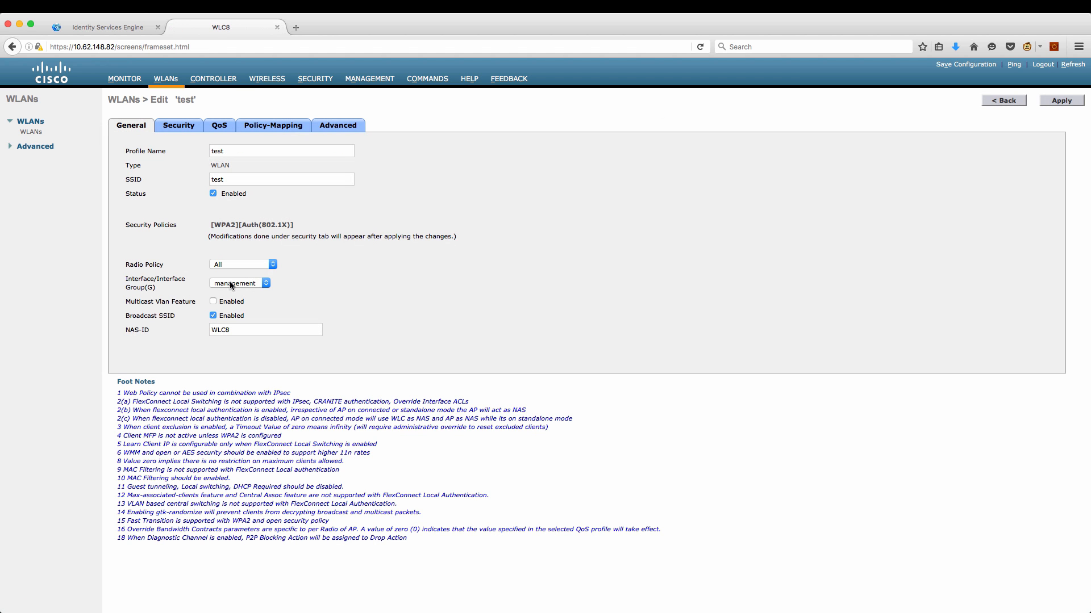
Set 10.48.26.19 as Server 2 for both authentication and accounting on WLAN test.
click(184, 124)
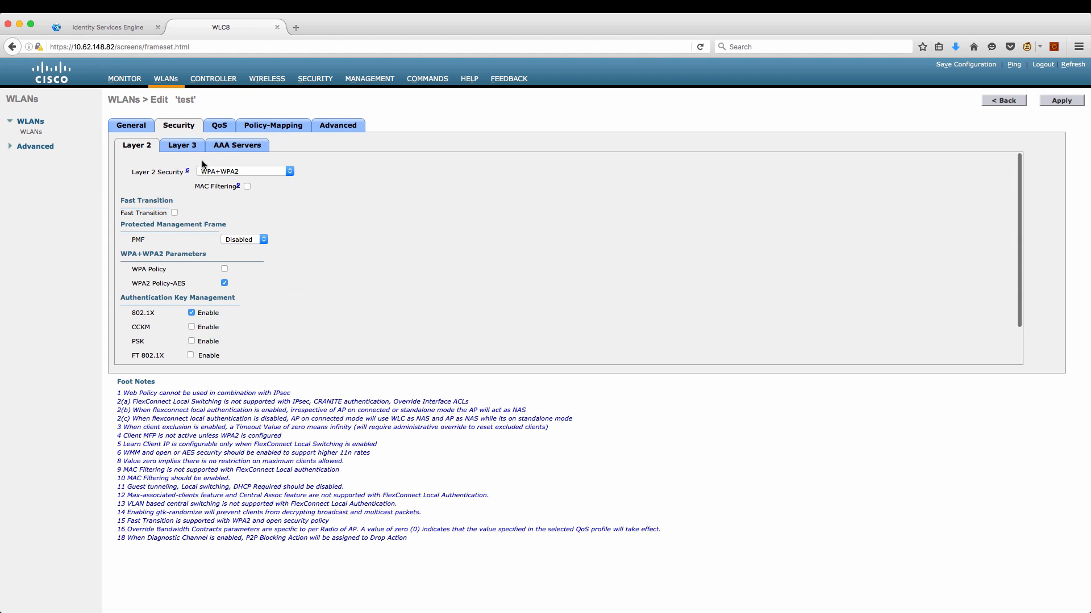
click(236, 149)
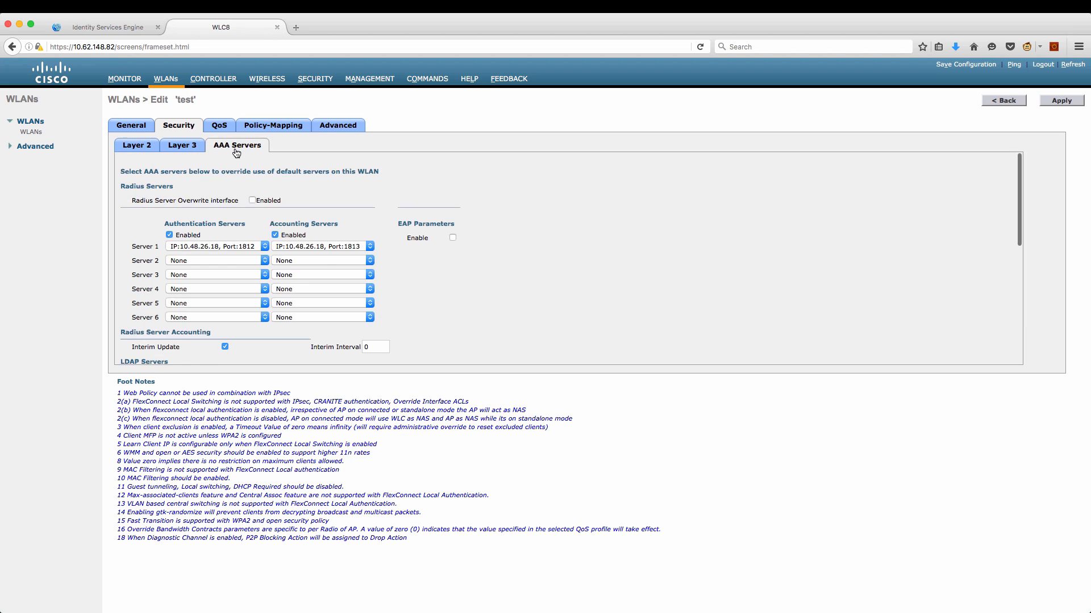
click(263, 261)
click(256, 289)
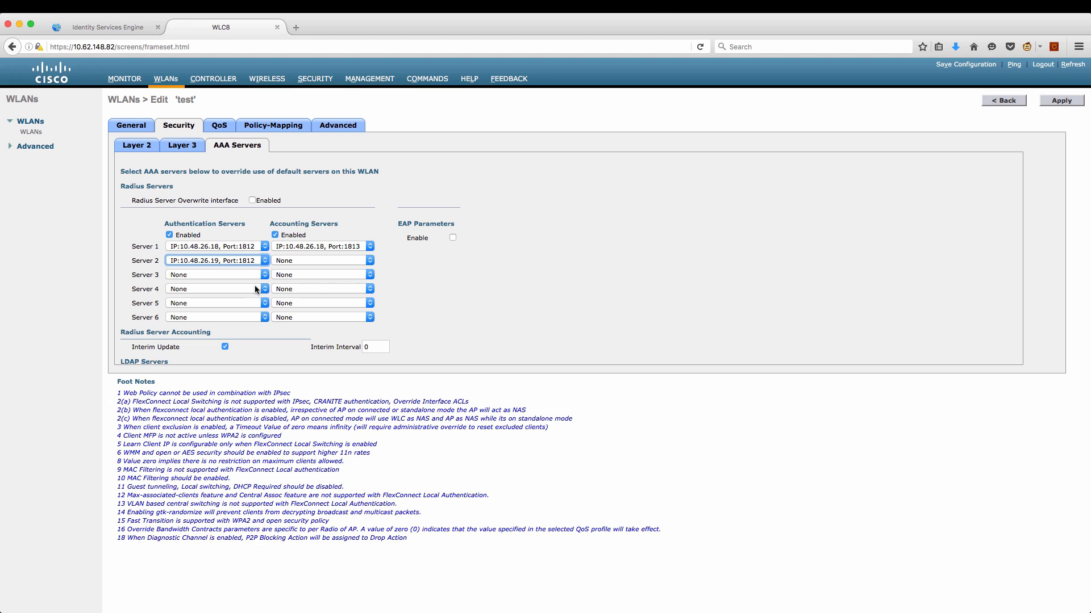
click(347, 261)
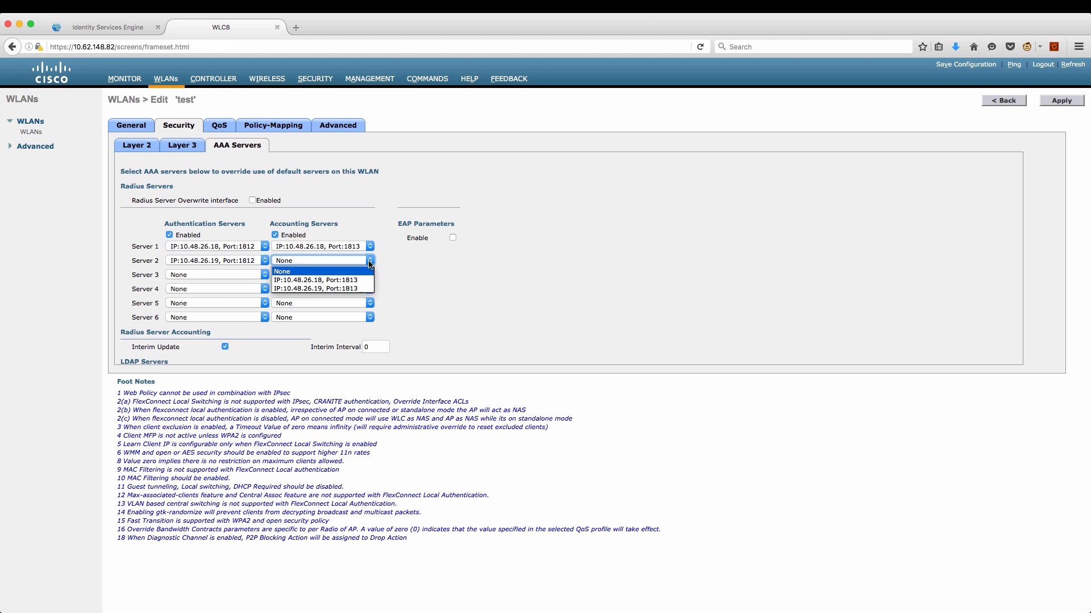
click(360, 289)
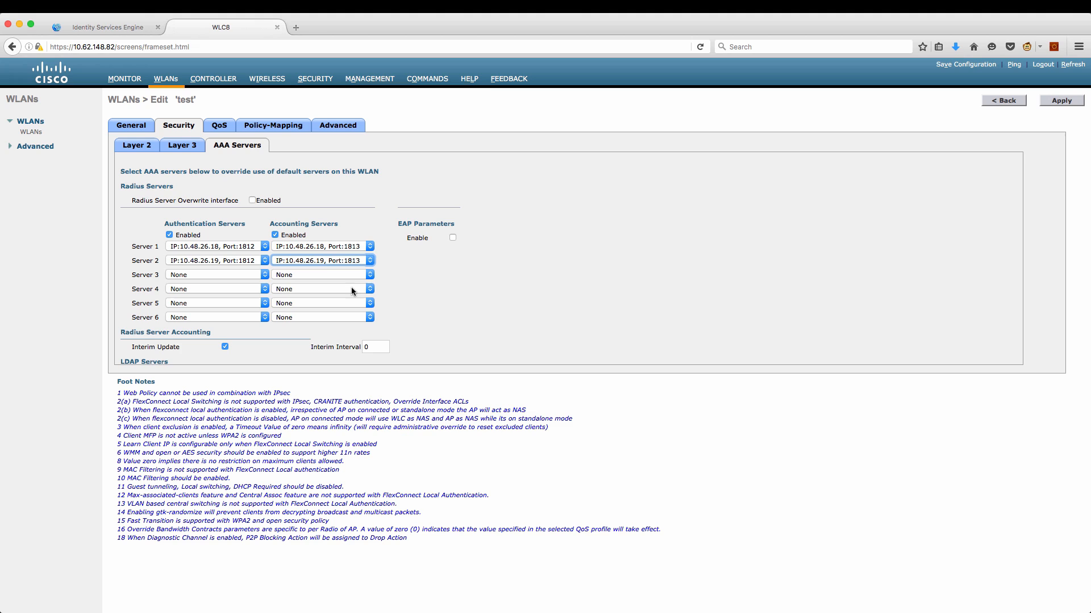
Review Allow AAA Override and NAC State on the Advanced tab, then apply the changes.
click(349, 127)
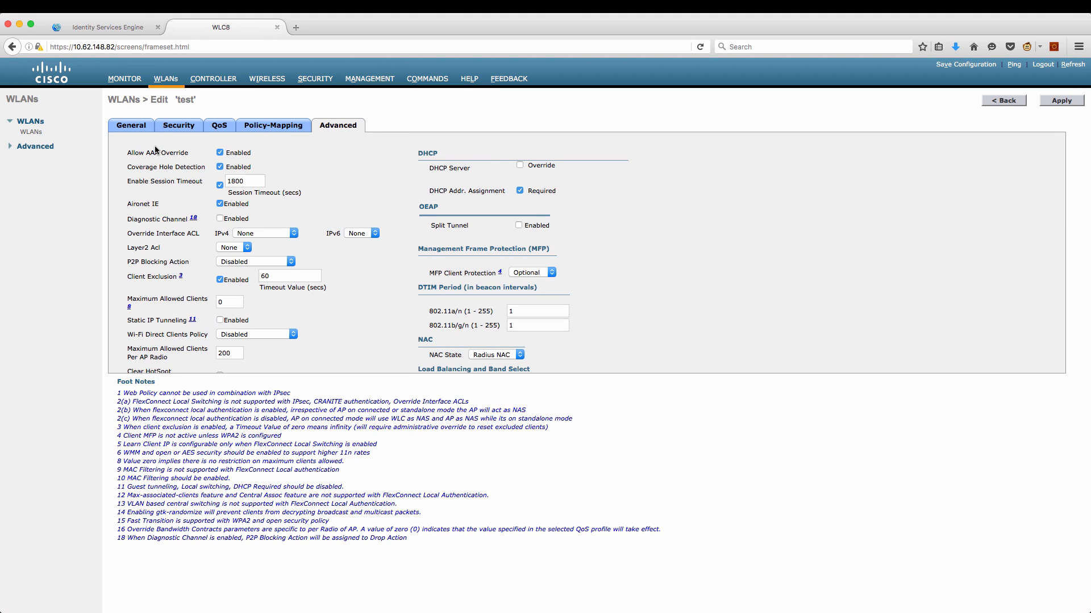
drag(136, 153, 189, 153)
click(432, 355)
click(1061, 102)
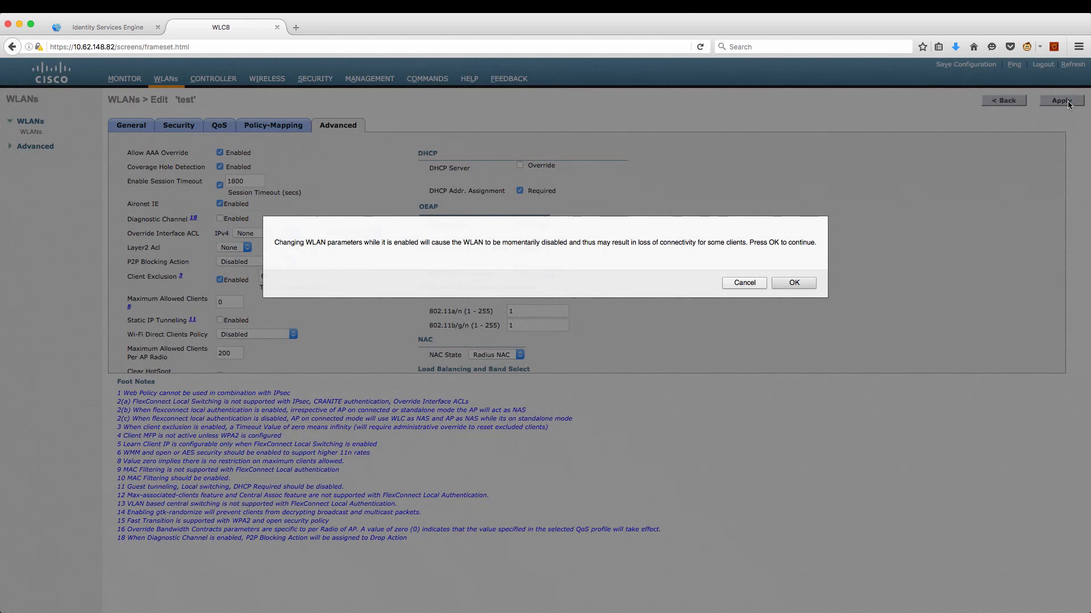
click(809, 285)
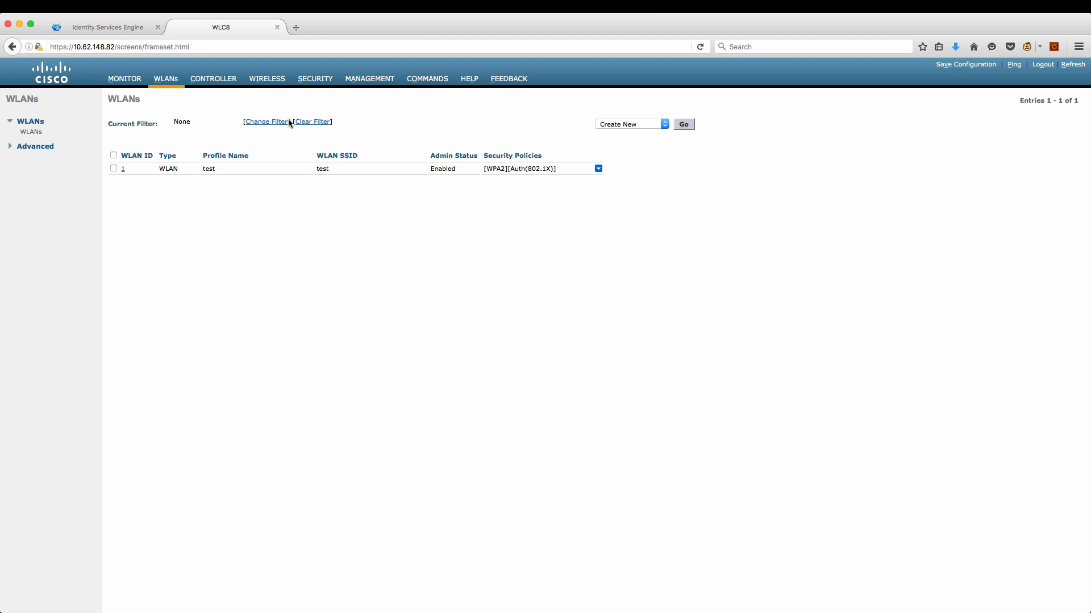
Open the ISE-REDIRECT access control list on the controller.
click(313, 79)
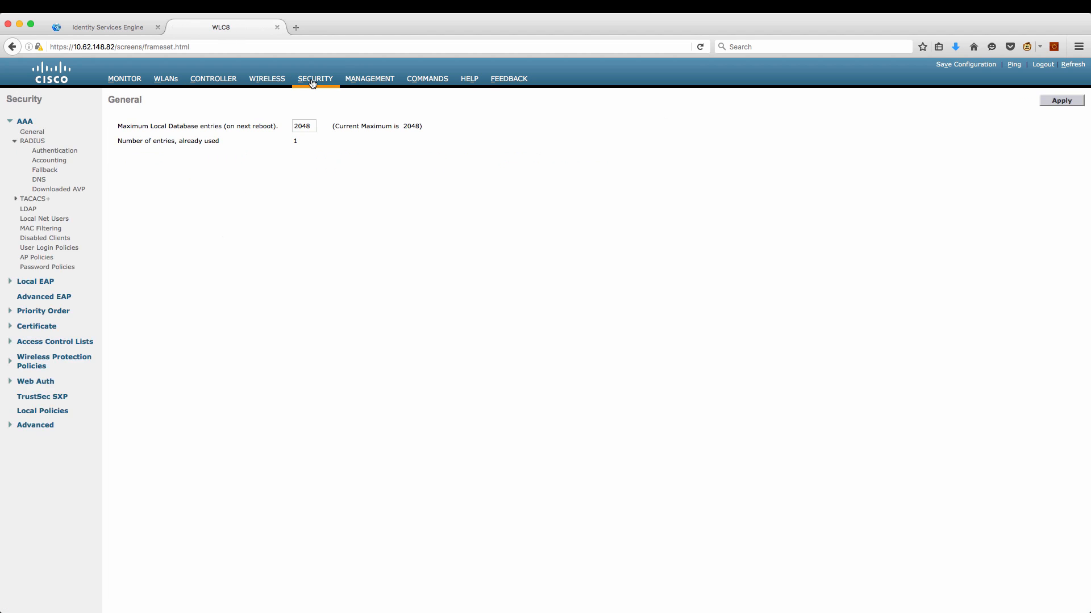
click(78, 343)
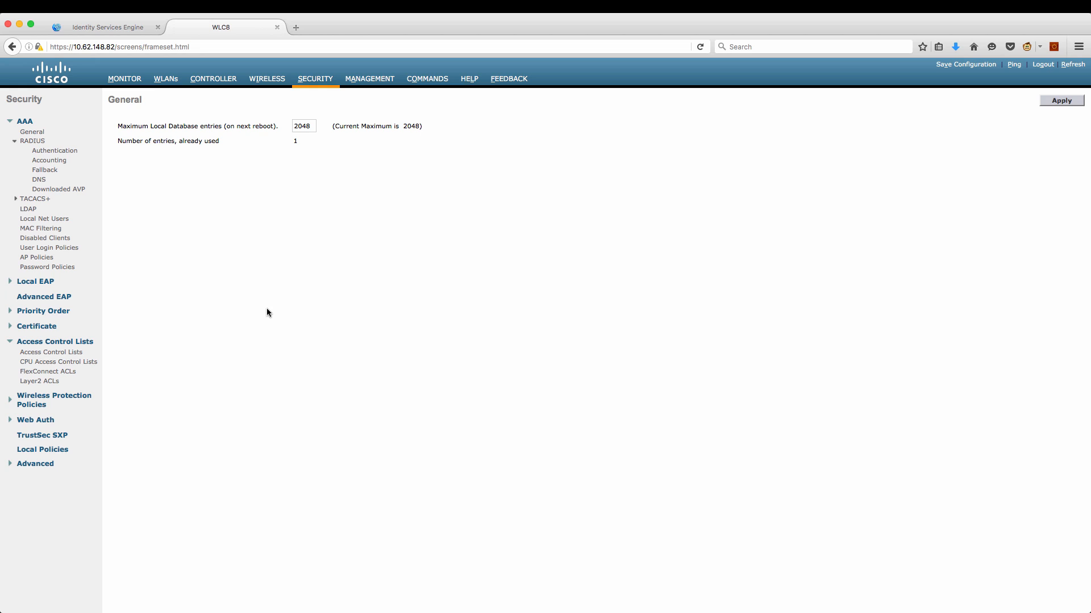
click(78, 353)
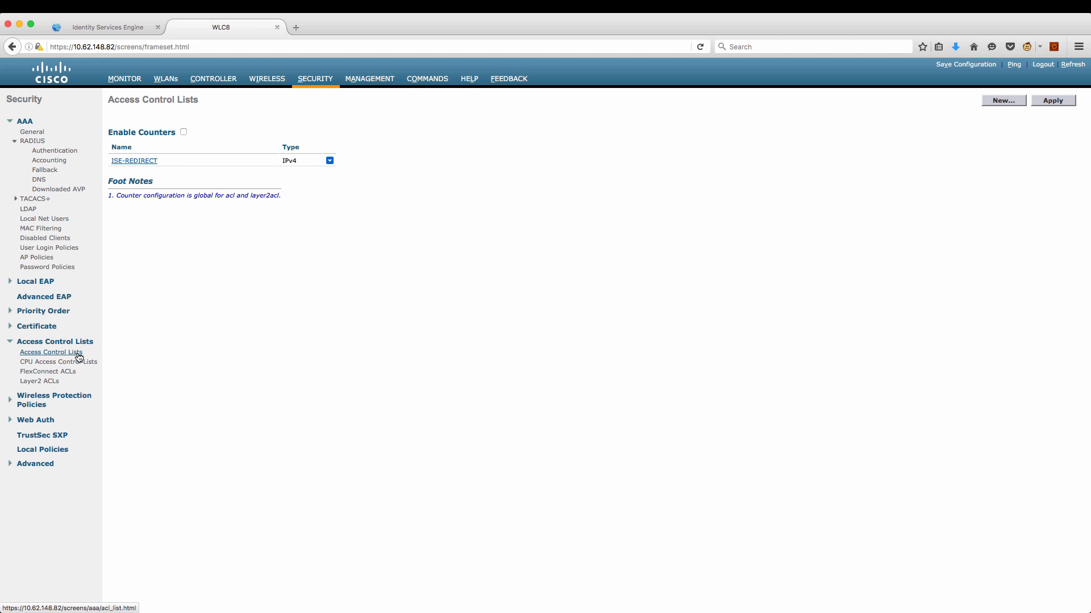
click(134, 162)
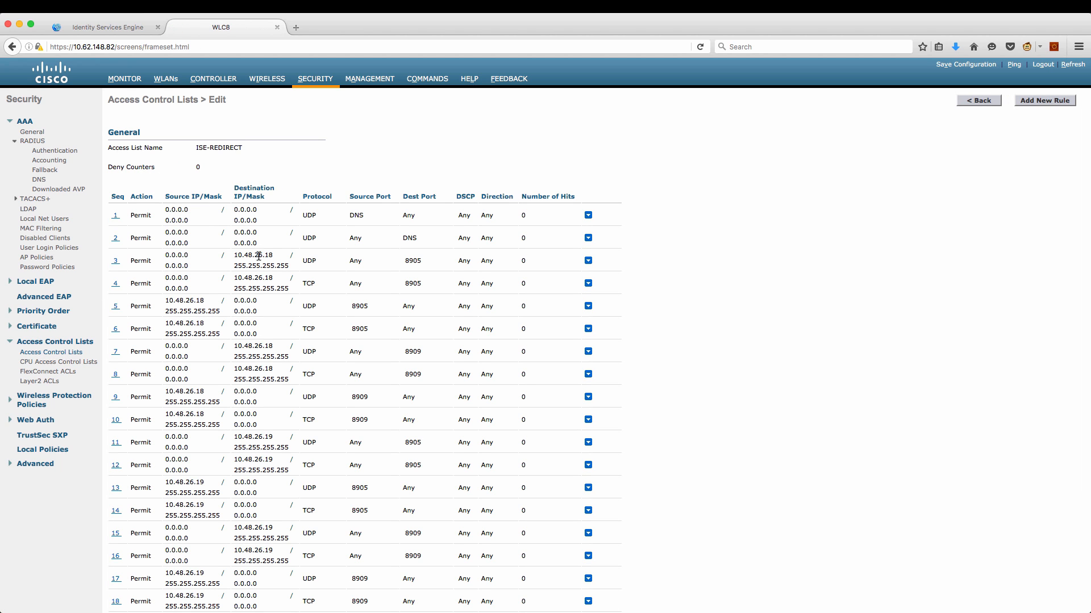
Highlight the ACL's DNS rules, ISE node address, ports 8909 and 8443, and 10.10.10.10 entries.
double_click(356, 215)
double_click(411, 239)
drag(258, 255, 273, 256)
click(195, 302)
drag(407, 351, 421, 352)
scroll(396, 435, down, 5)
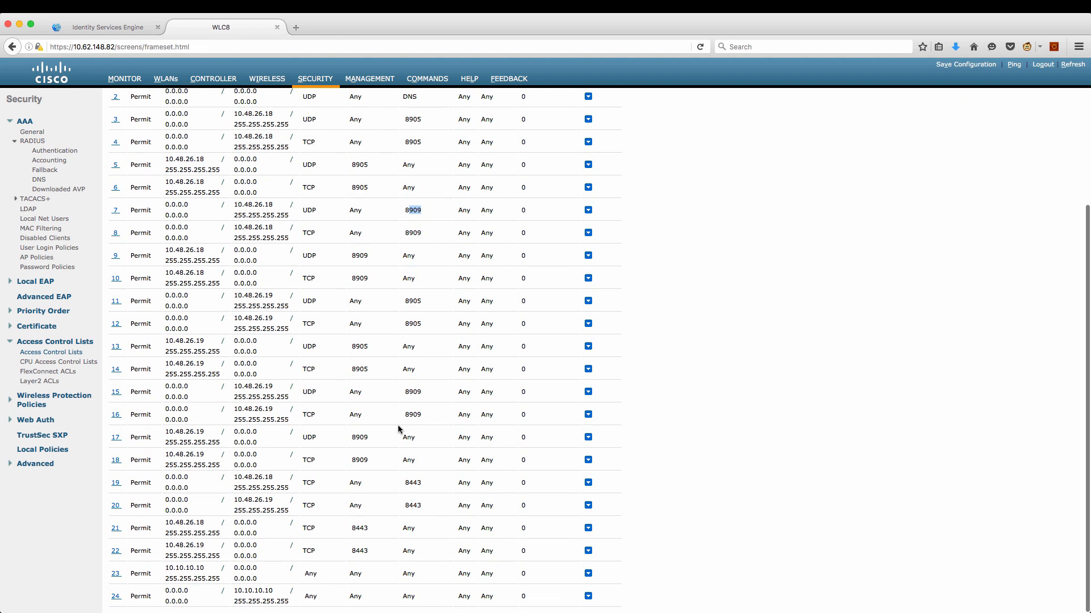
double_click(364, 528)
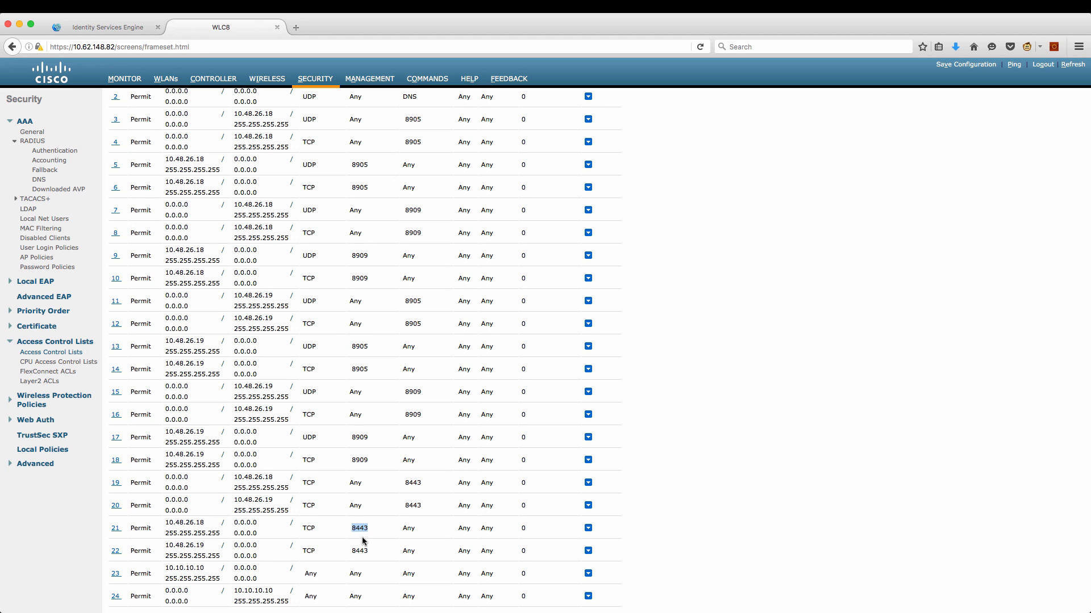
click(213, 569)
drag(213, 569, 164, 568)
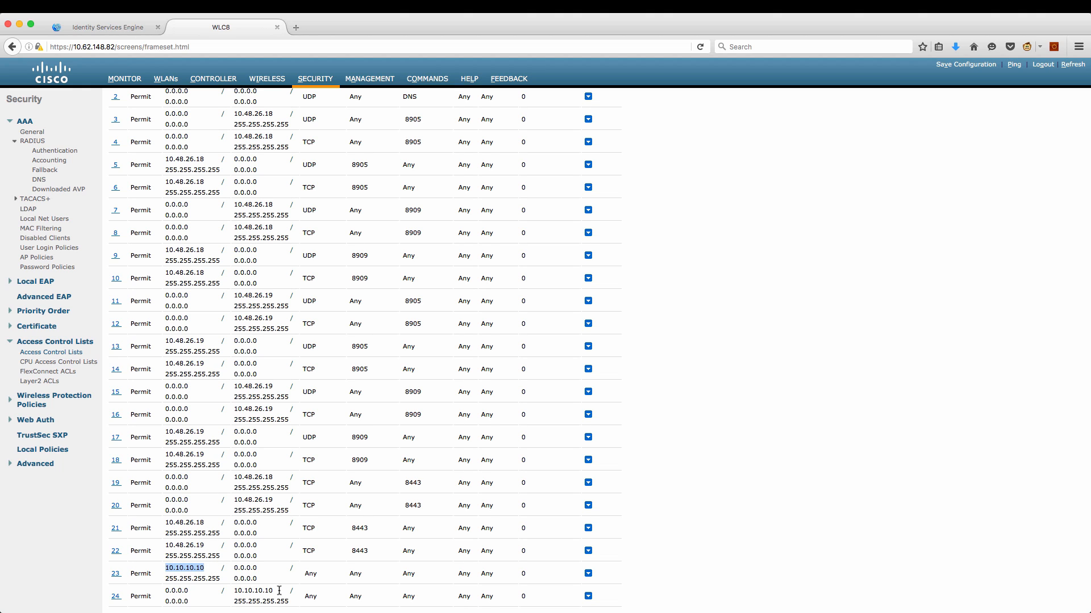
drag(279, 590, 234, 591)
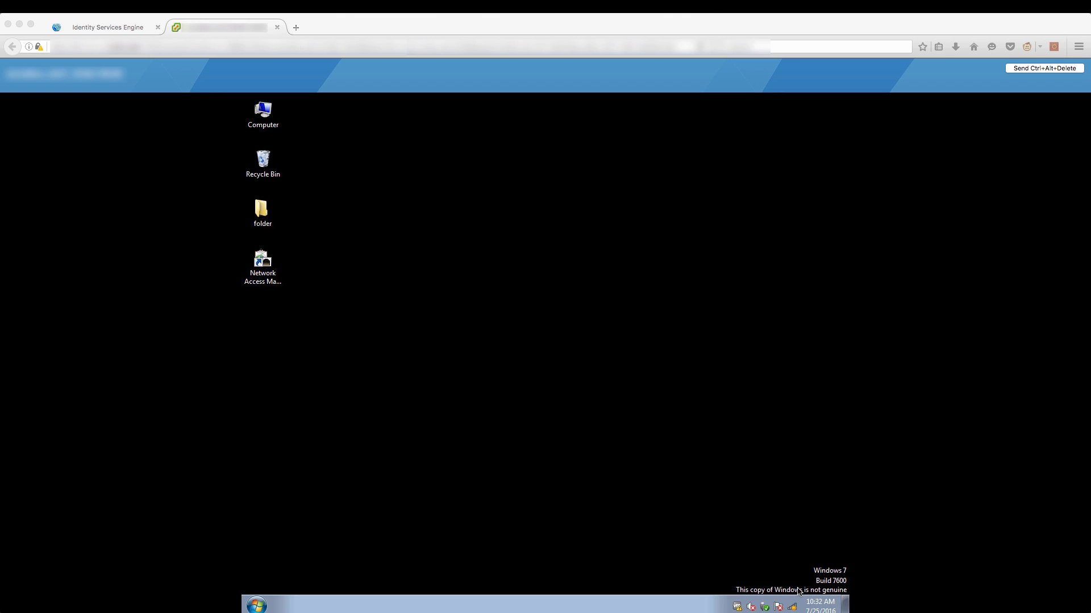
Join the test wireless network on the Windows 7 client and launch Firefox.
click(794, 608)
click(794, 609)
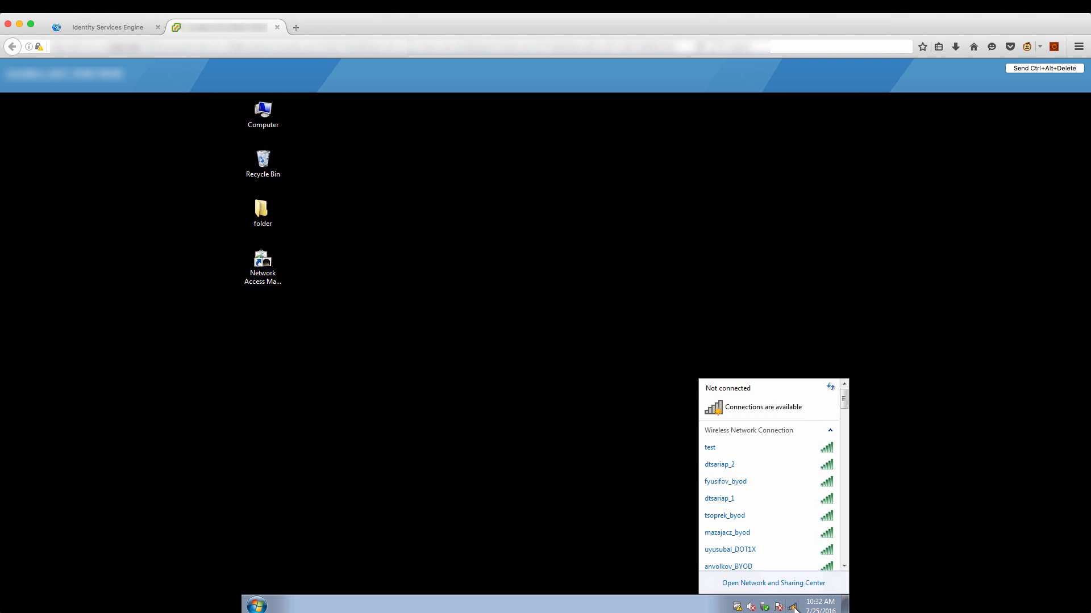
click(792, 451)
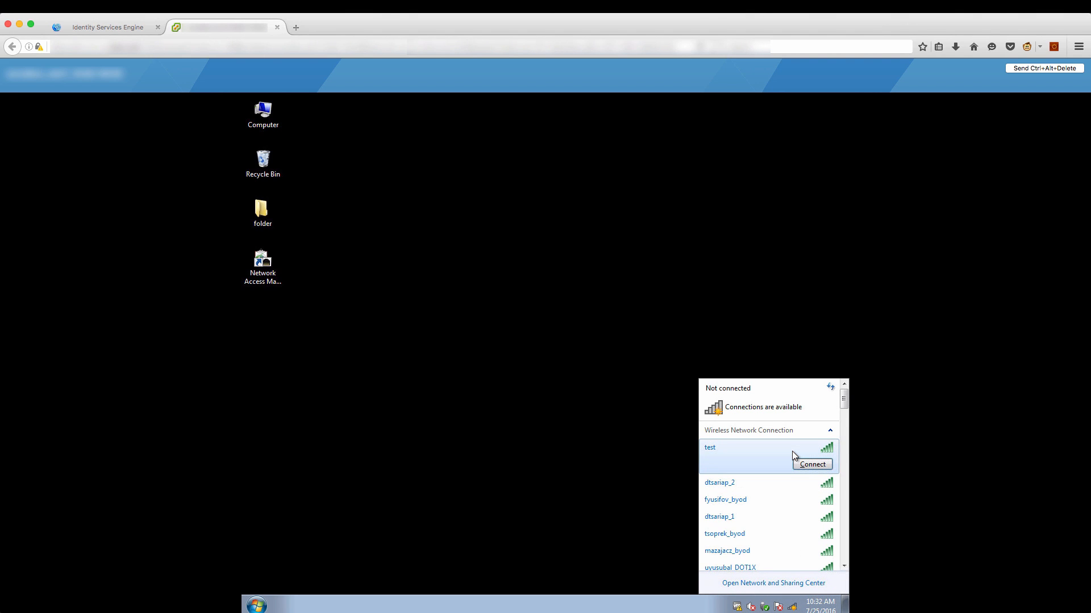
click(812, 465)
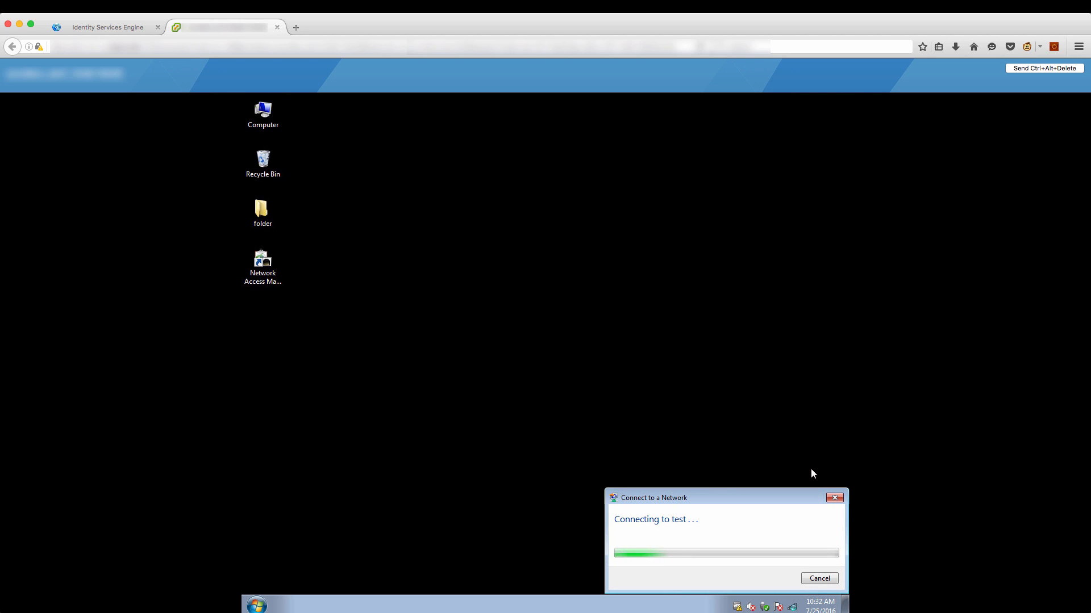
click(257, 604)
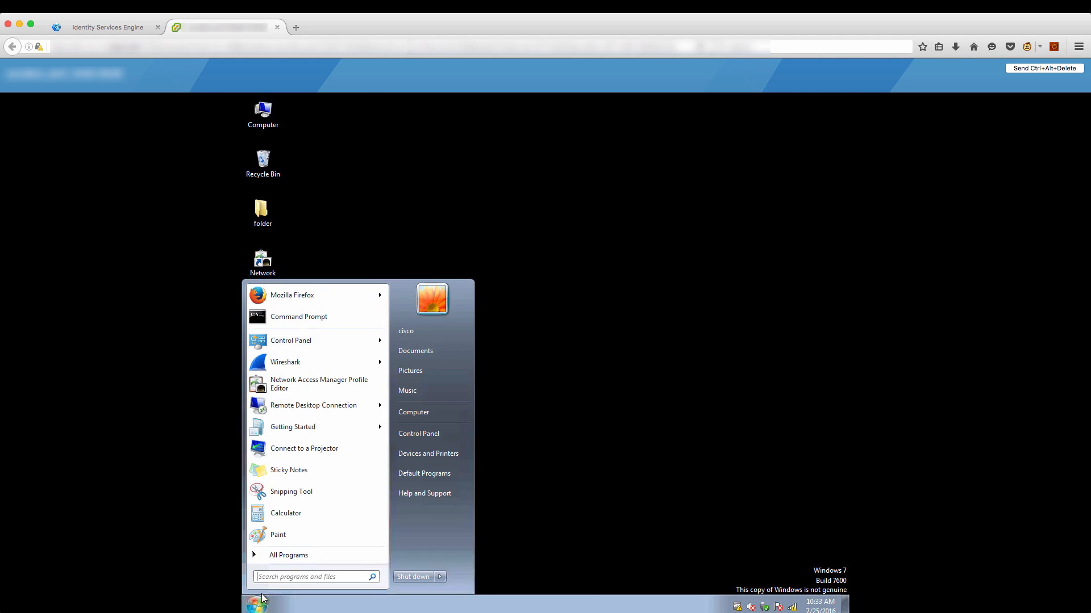
click(317, 294)
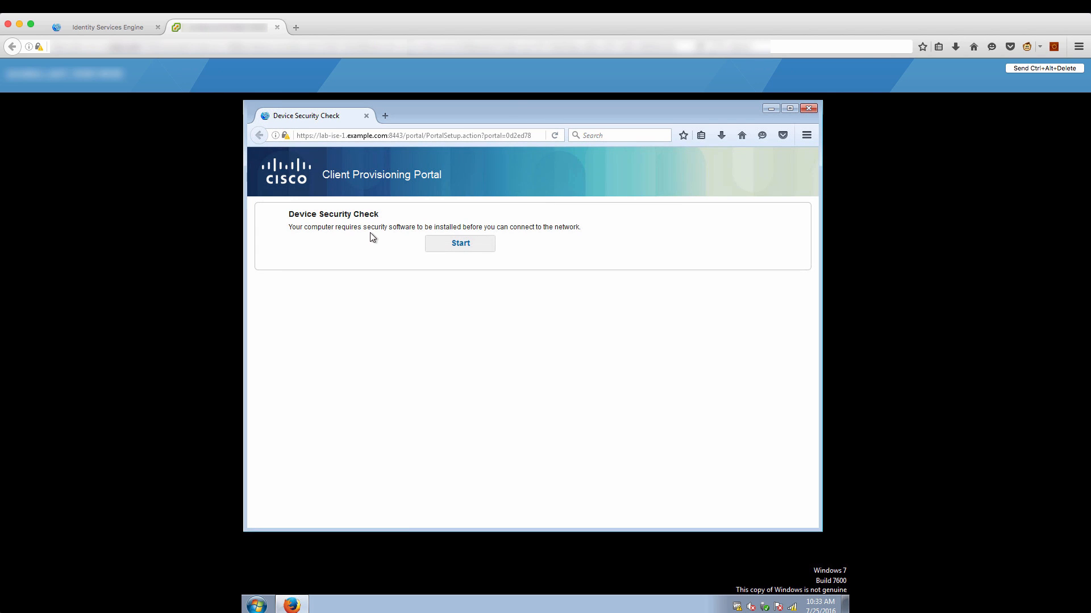
Start the security check and download CCAA_nacagentsetup-win.msi (7.9 MB) via the first-time link, then open it.
click(456, 251)
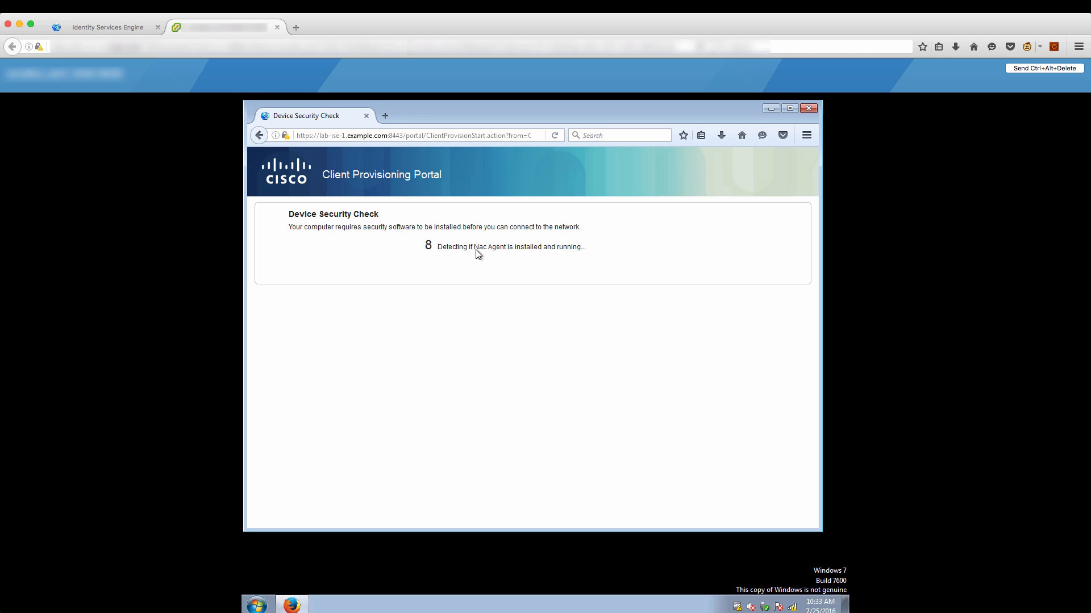
drag(476, 250, 504, 248)
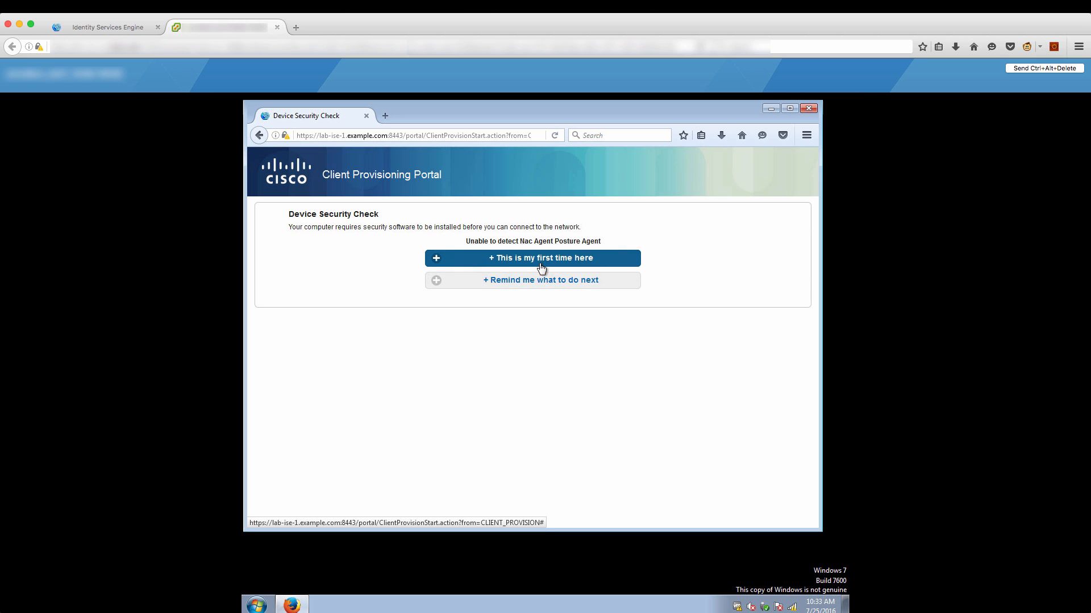
click(541, 268)
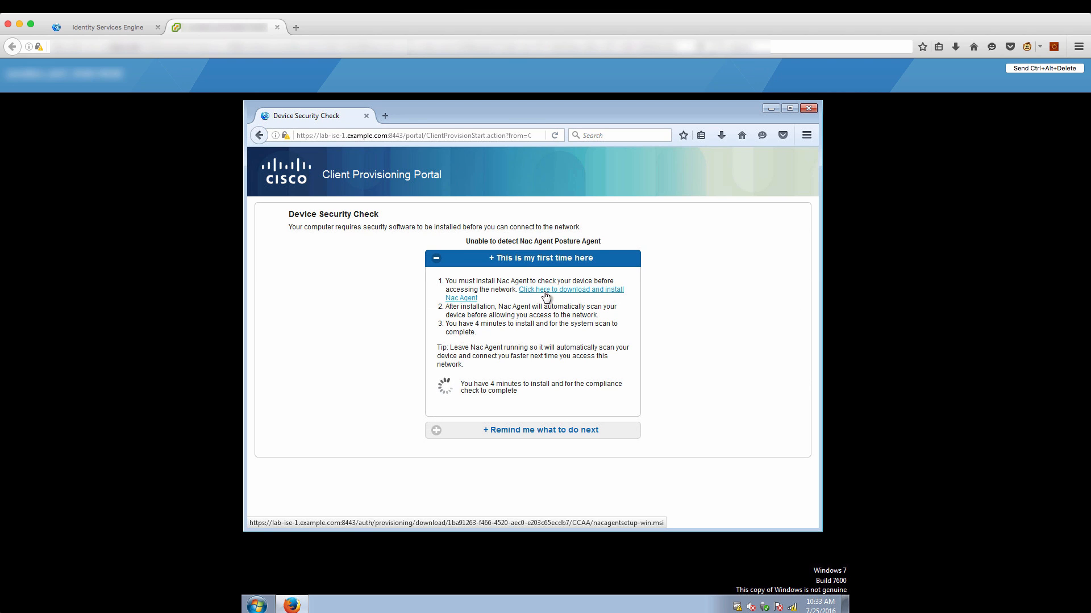
click(546, 297)
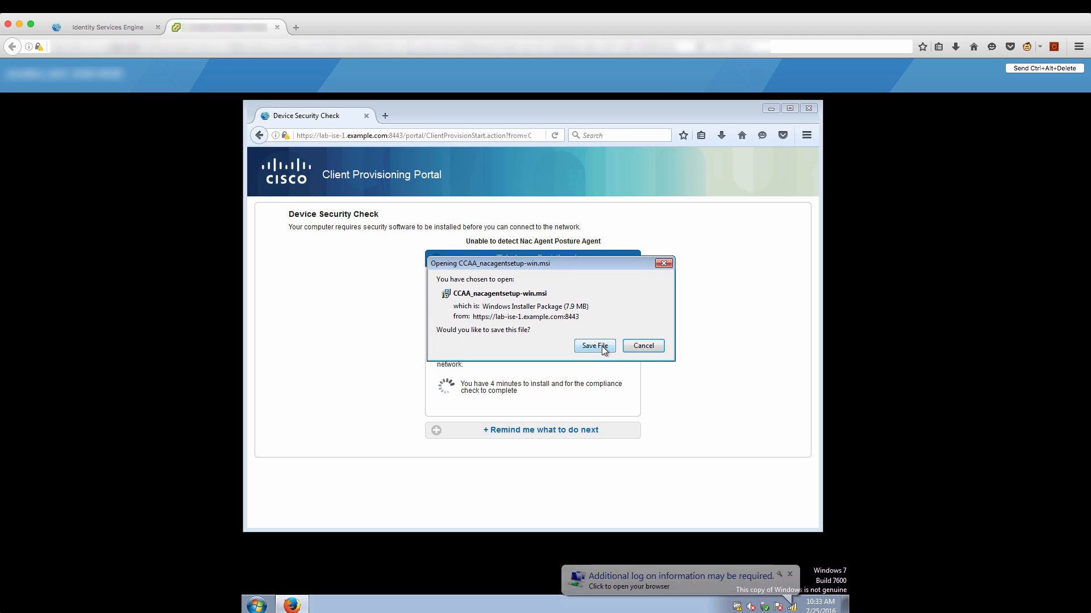
click(594, 346)
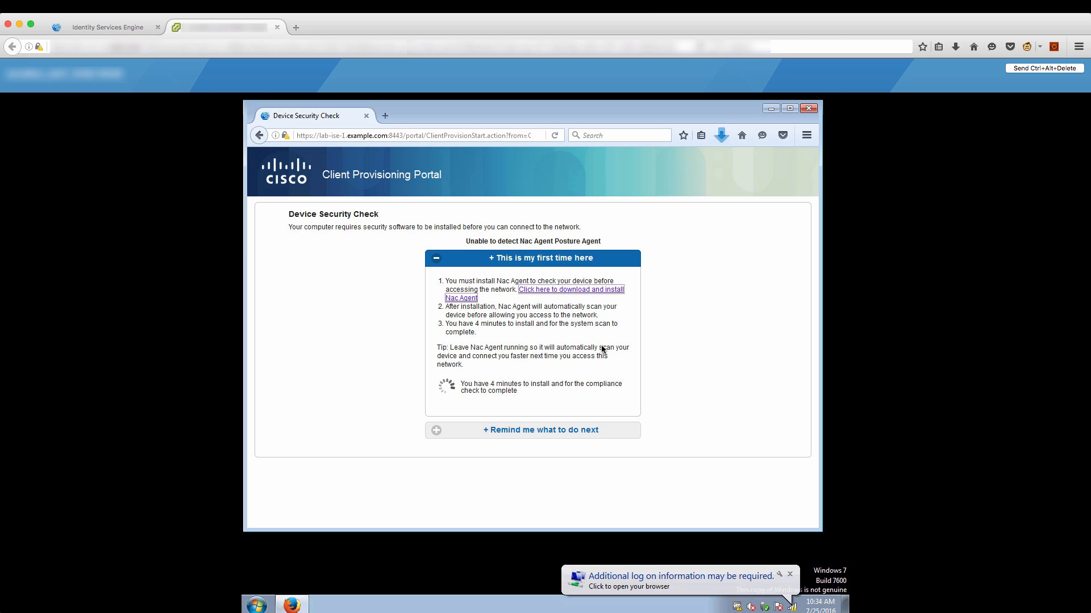
click(721, 137)
Install the Cisco NAC Agent with the license accepted and the default destination folder.
click(613, 171)
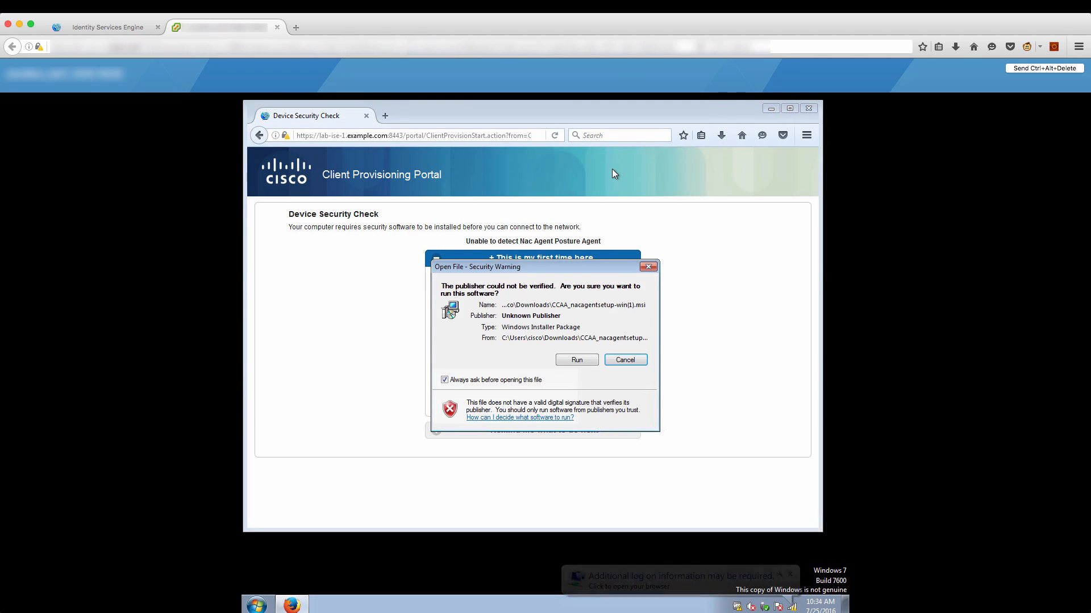
click(575, 360)
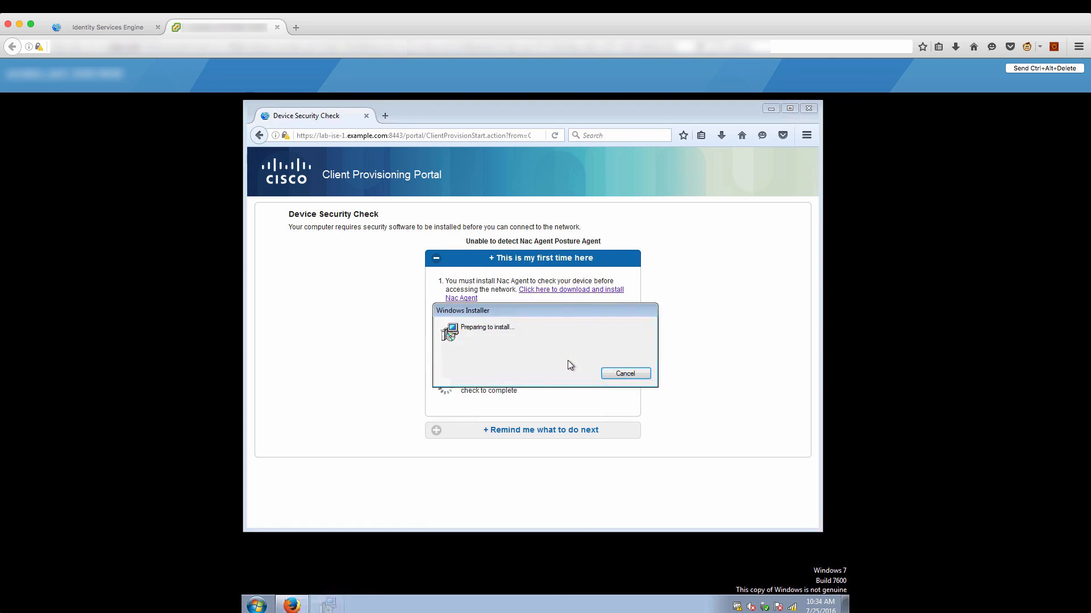
click(600, 445)
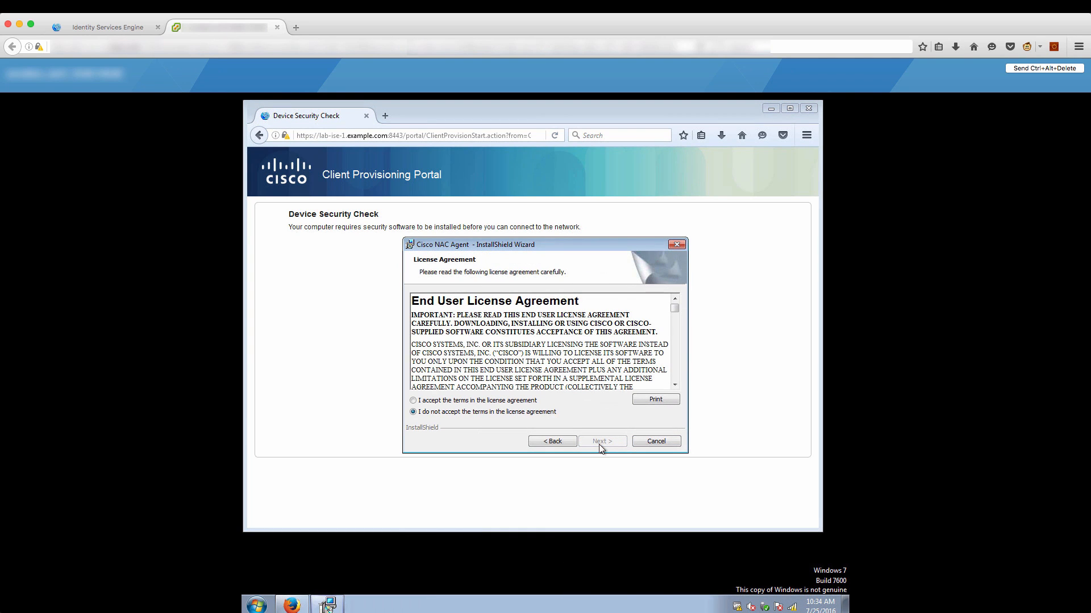
click(523, 402)
click(597, 438)
click(598, 439)
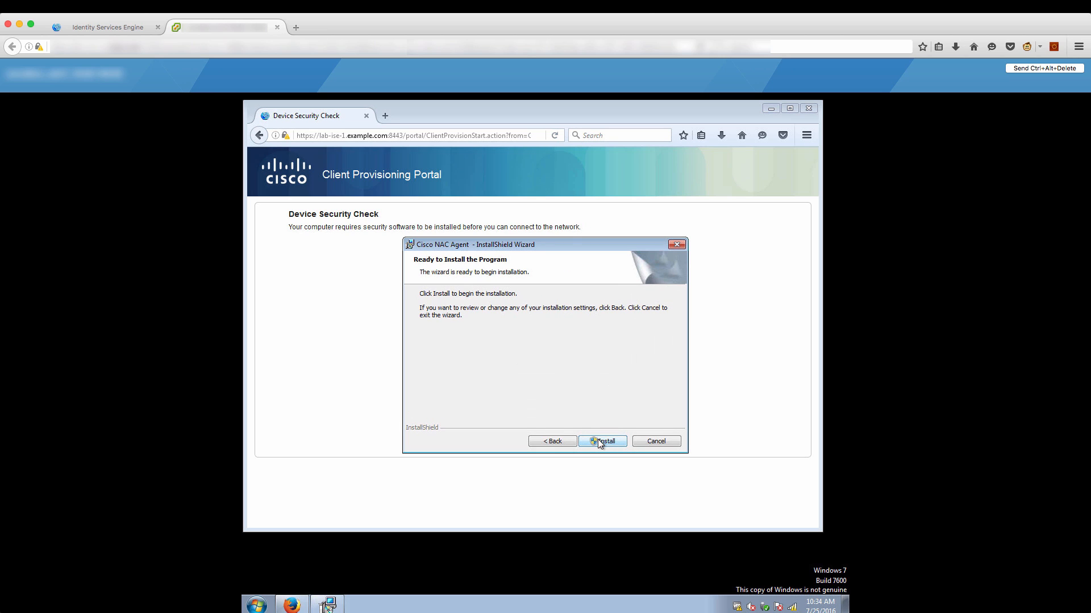
click(598, 439)
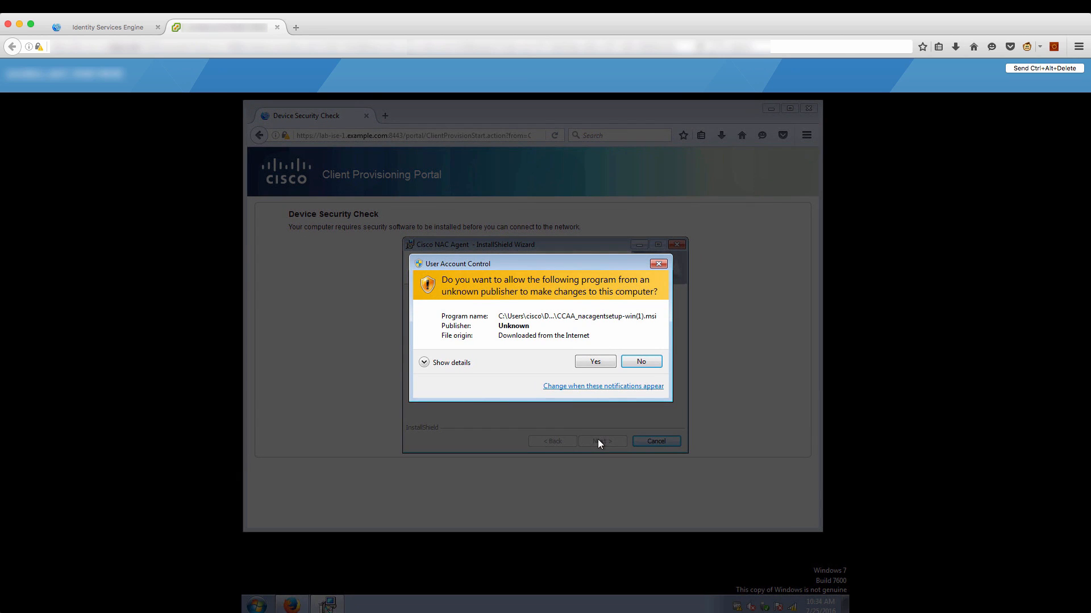
click(591, 362)
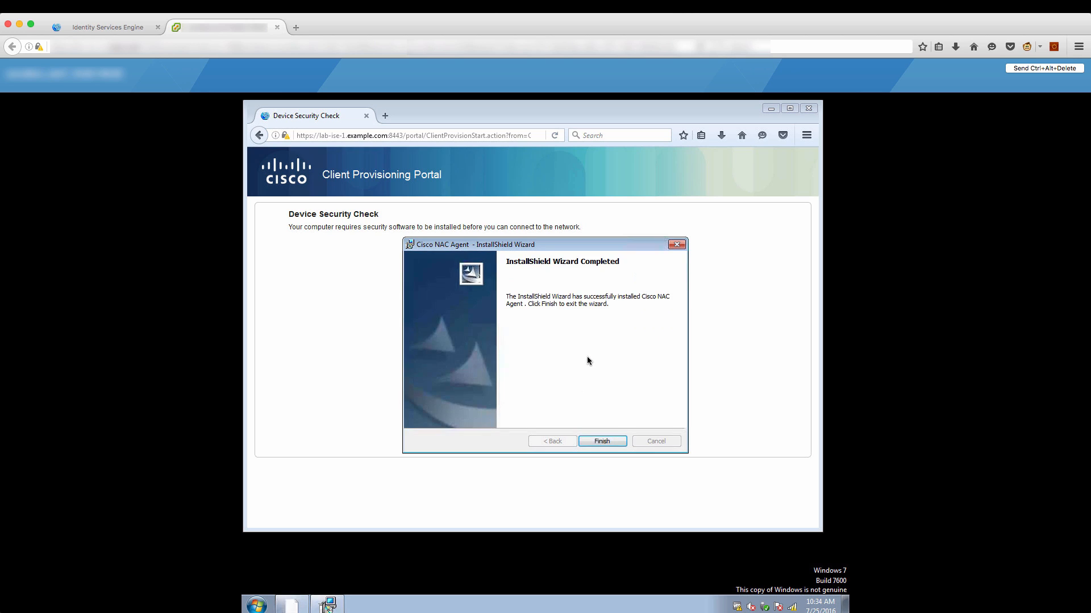
click(603, 441)
Acknowledge the Full Network Access notice and open Operations > RADIUS Livelog in ISE.
click(771, 108)
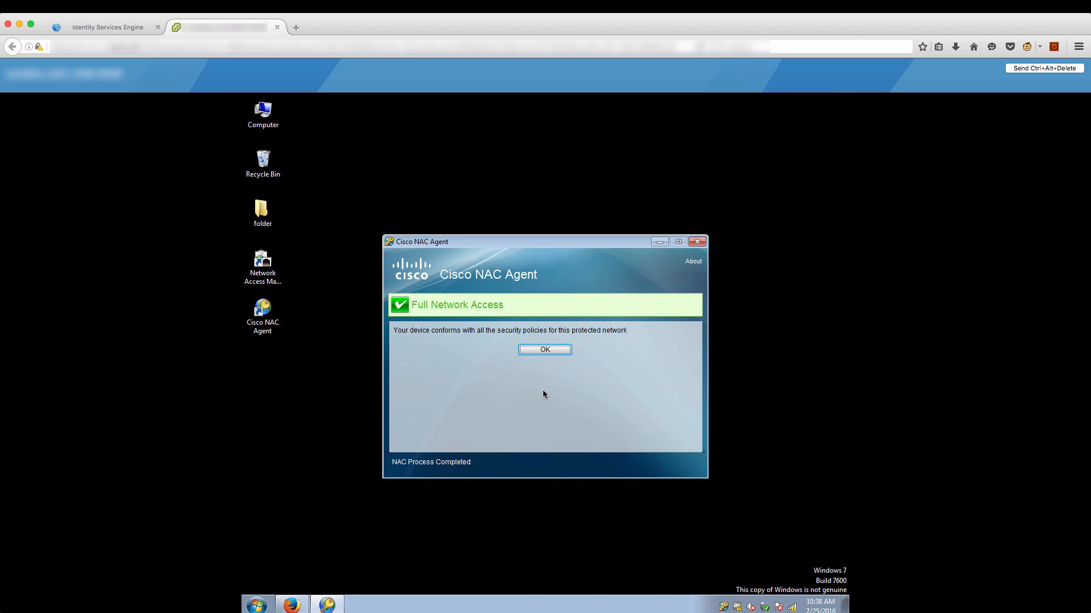
click(540, 353)
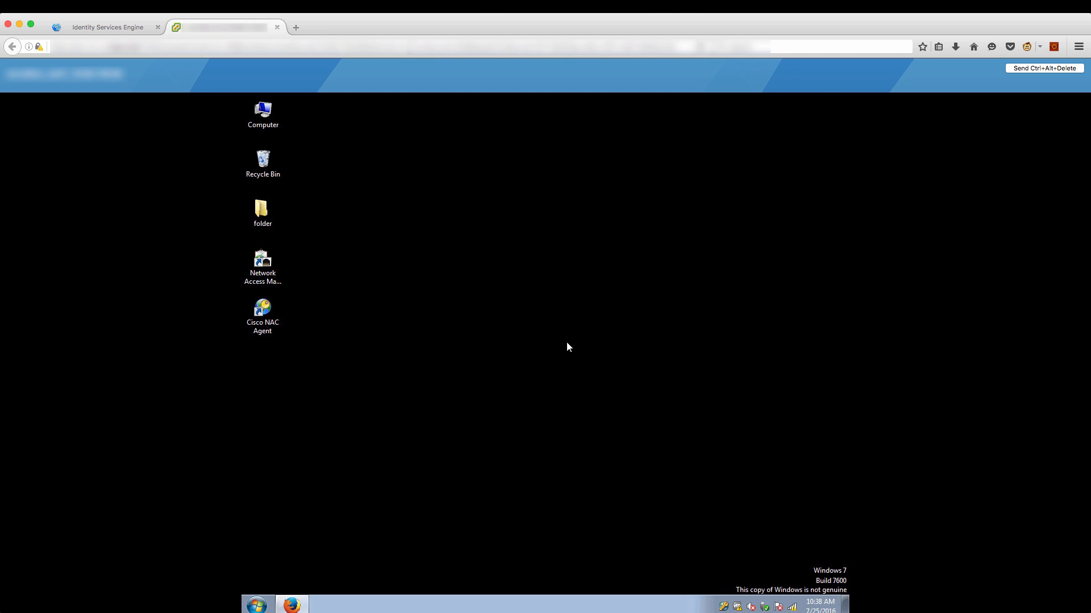
click(118, 29)
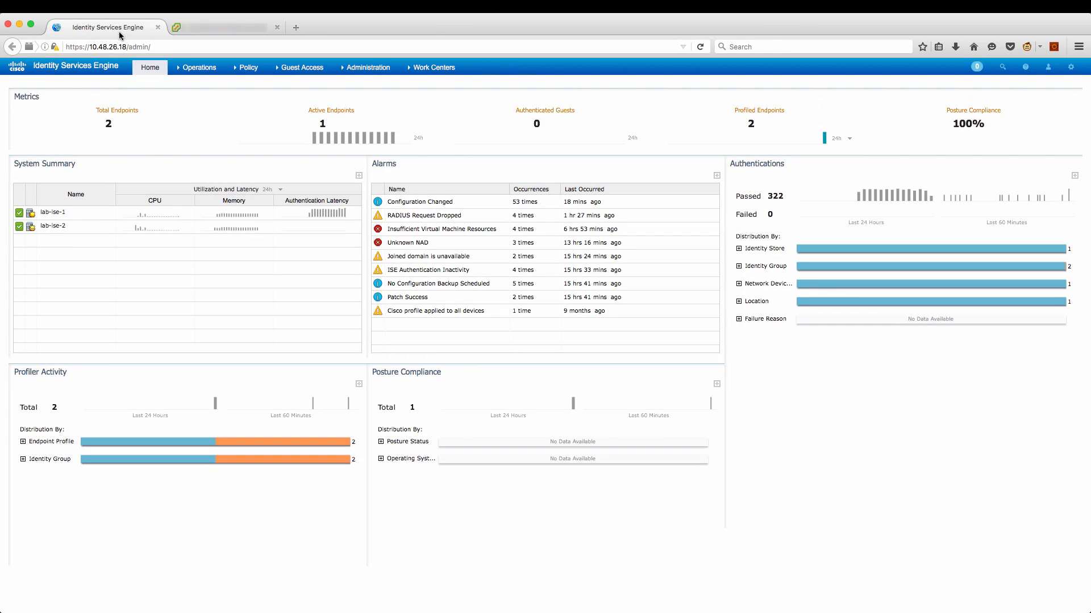
click(202, 86)
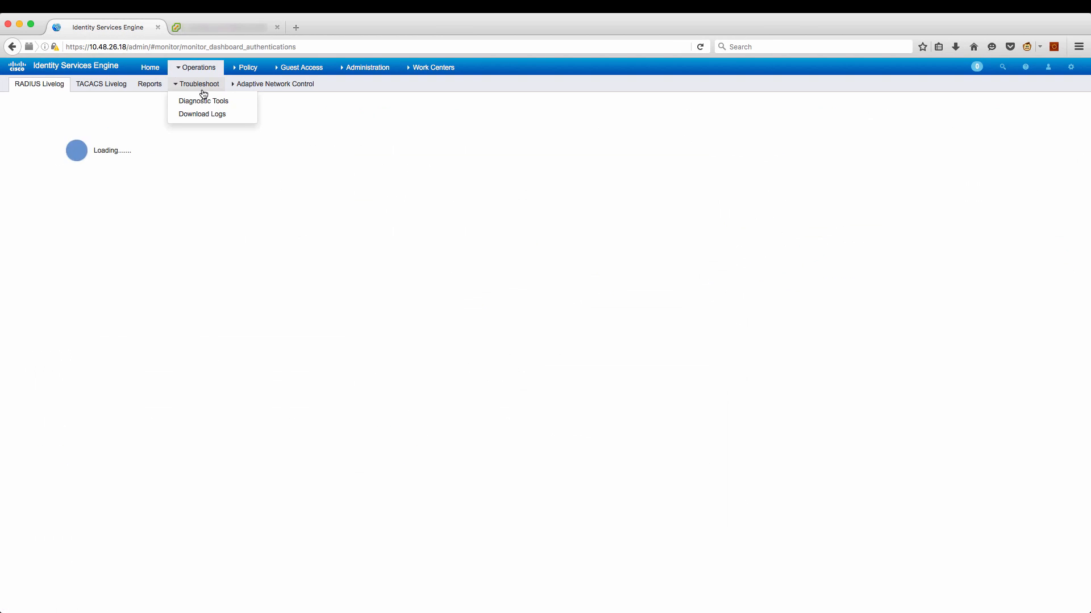
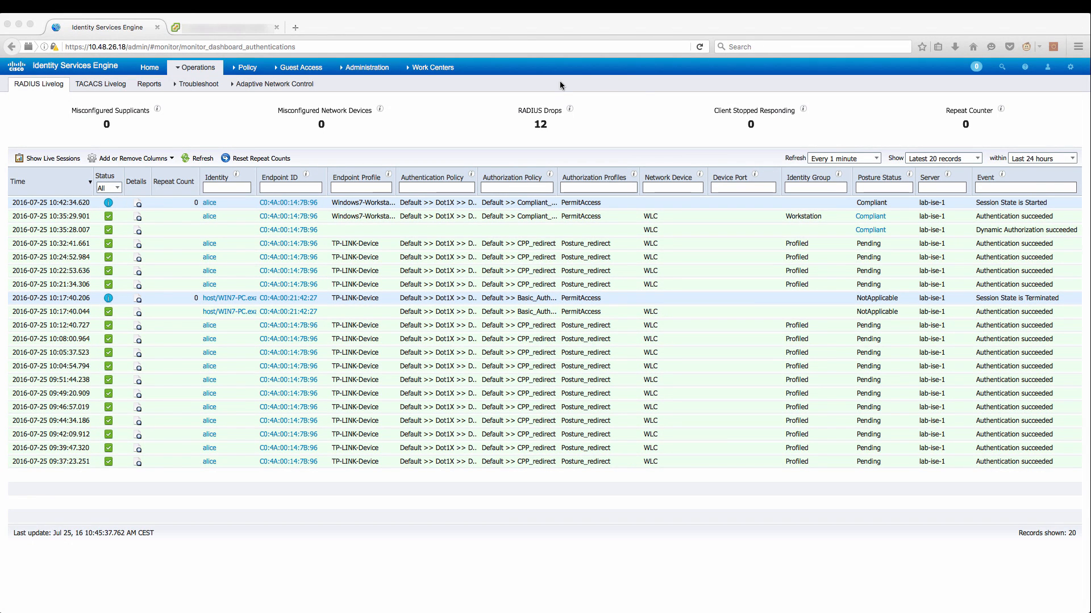
Navigate to Policy Elements Results > Client Provisioning > Resources, showing the six existing agent resources.
click(244, 68)
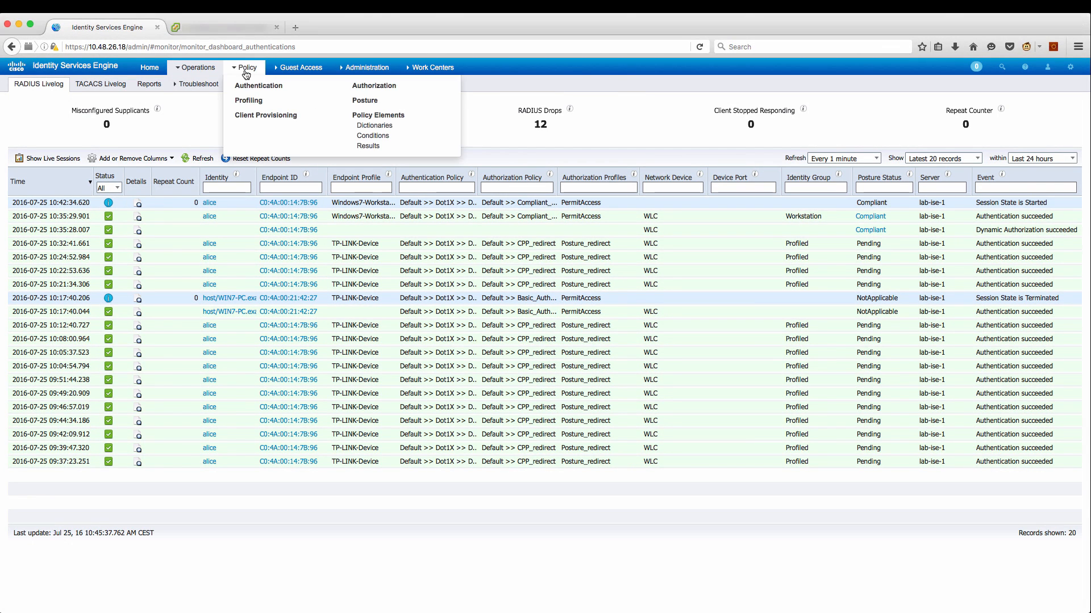
click(379, 148)
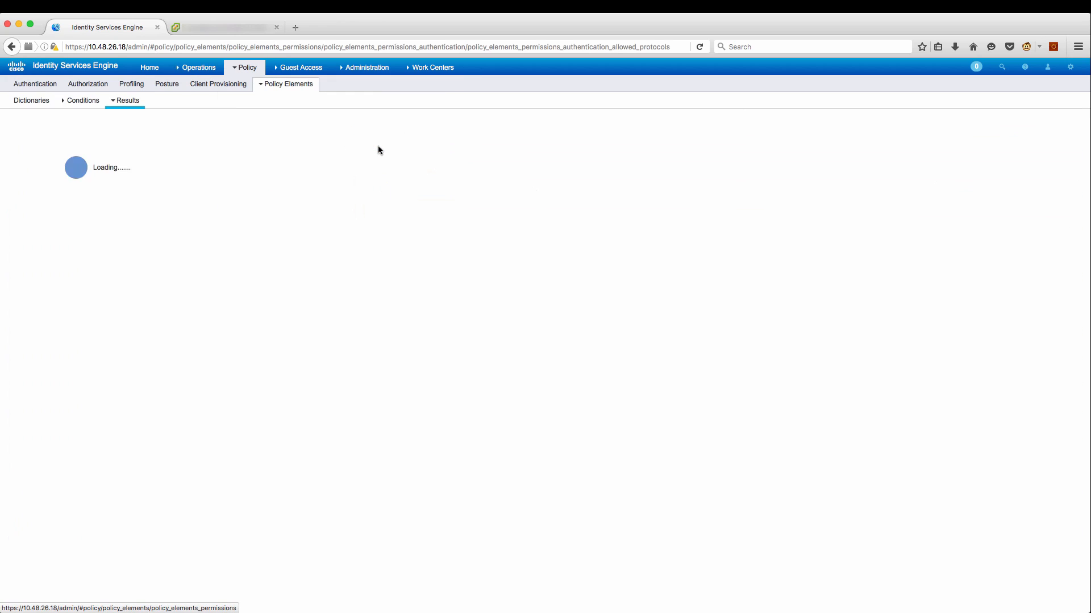
click(29, 253)
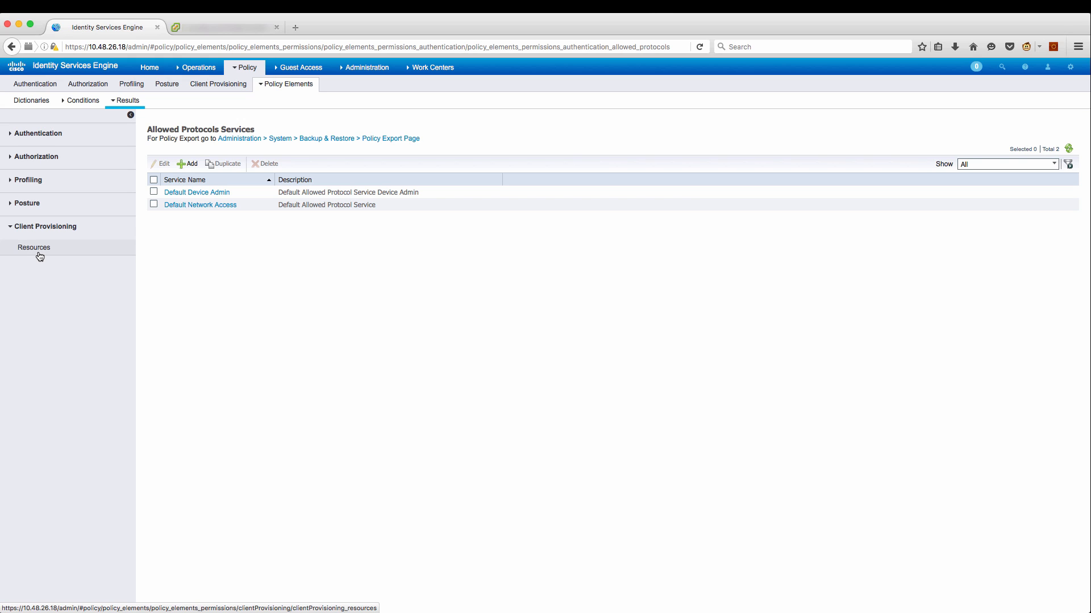
click(37, 252)
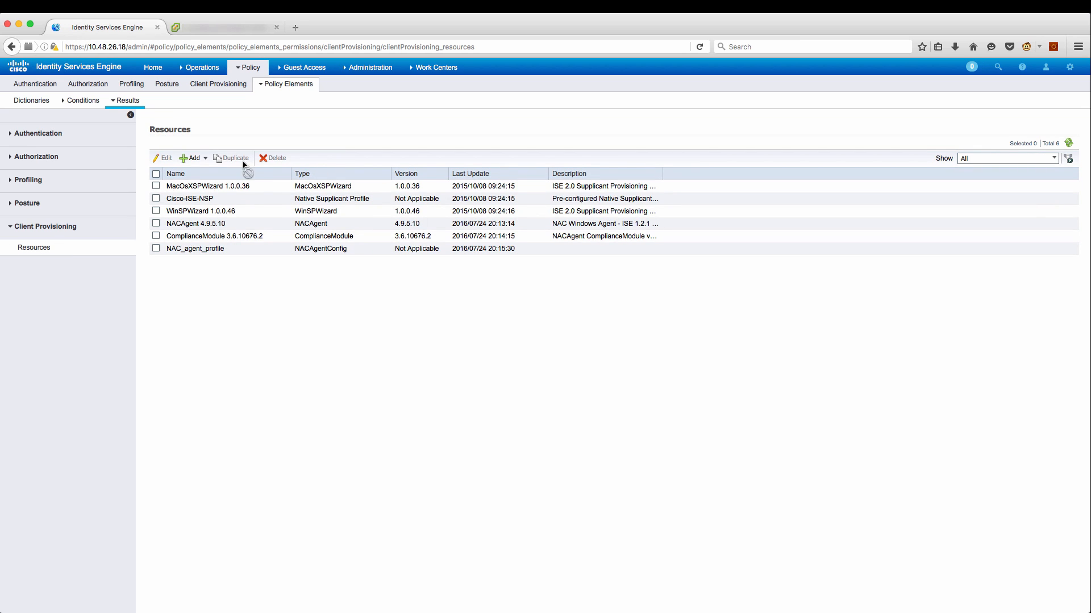
click(204, 159)
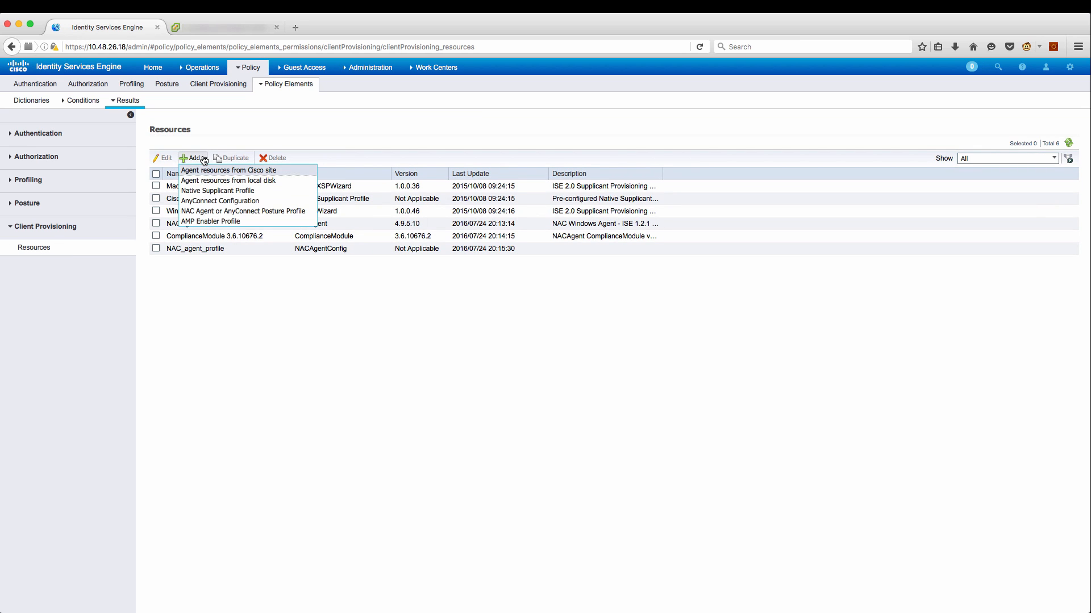
Upload the AnyConnect Windows 4.2.4039.0 package from local disk as a Cisco Provided Package and confirm its hash.
click(230, 181)
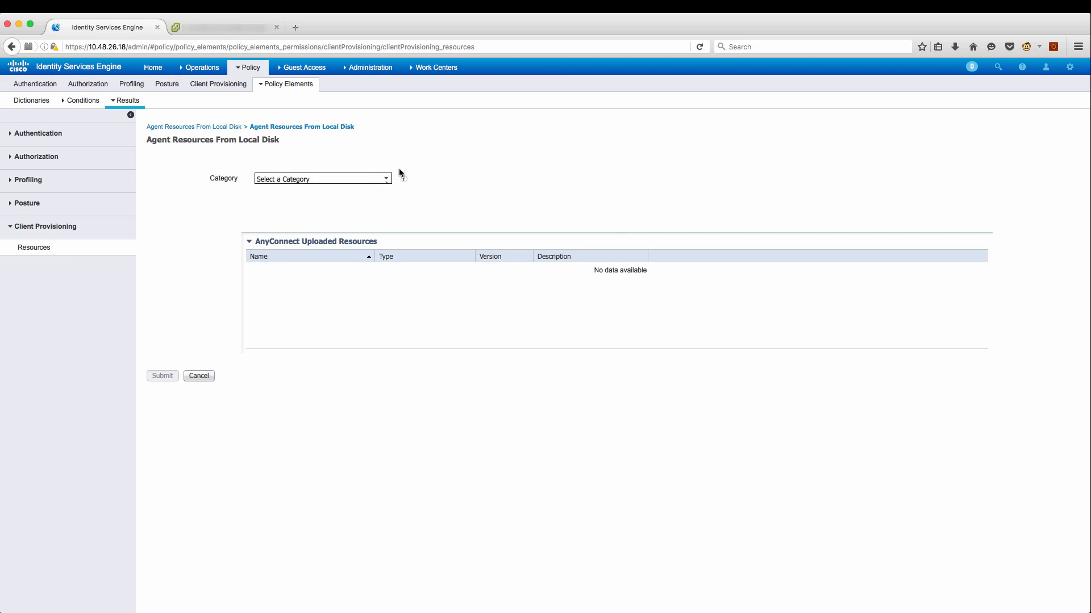
click(386, 179)
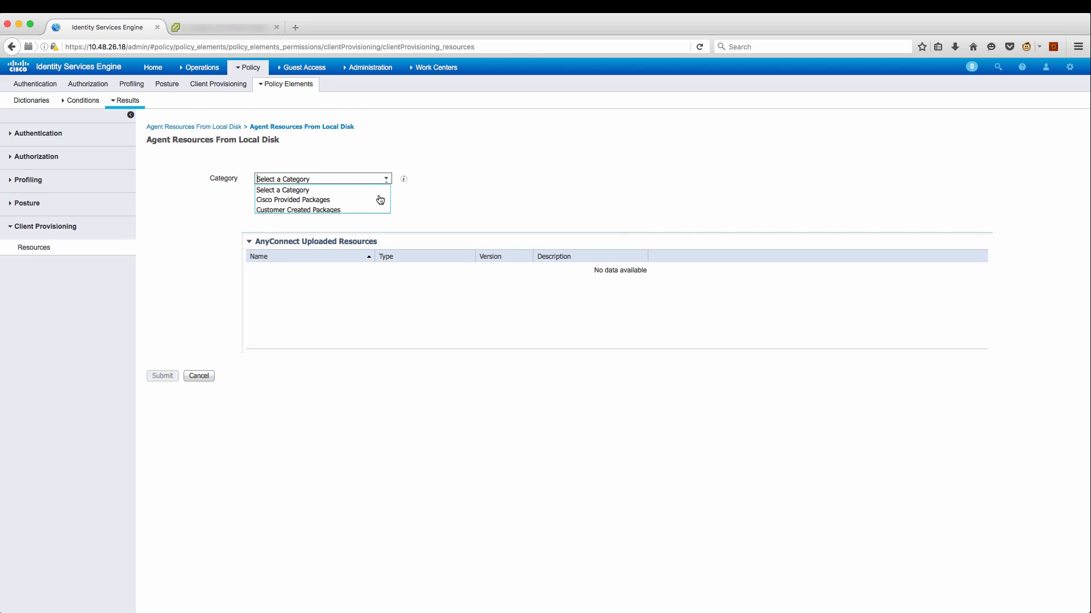
click(375, 203)
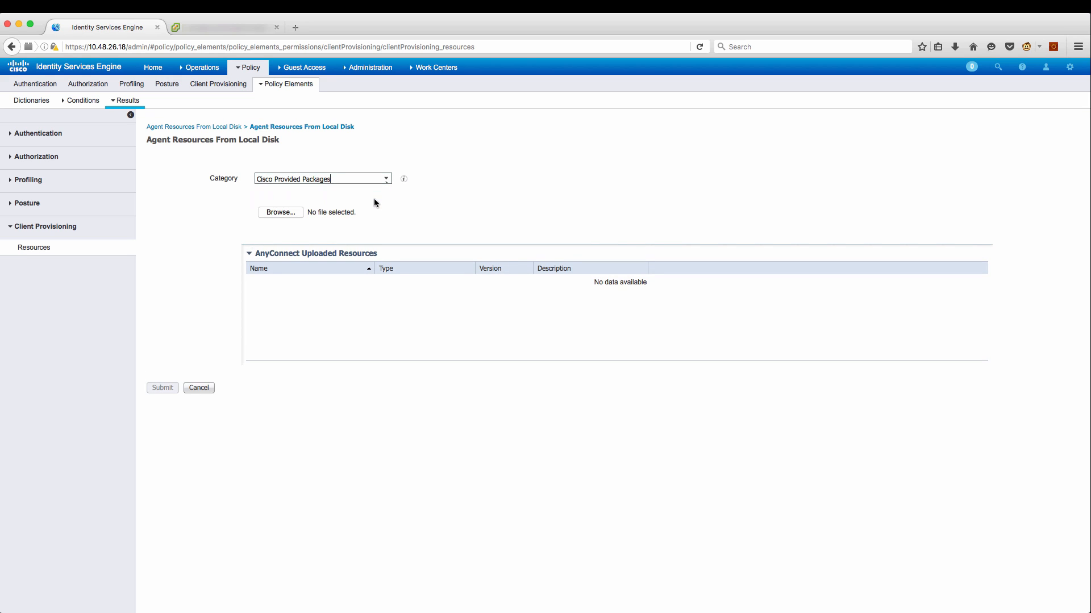
click(294, 212)
click(520, 126)
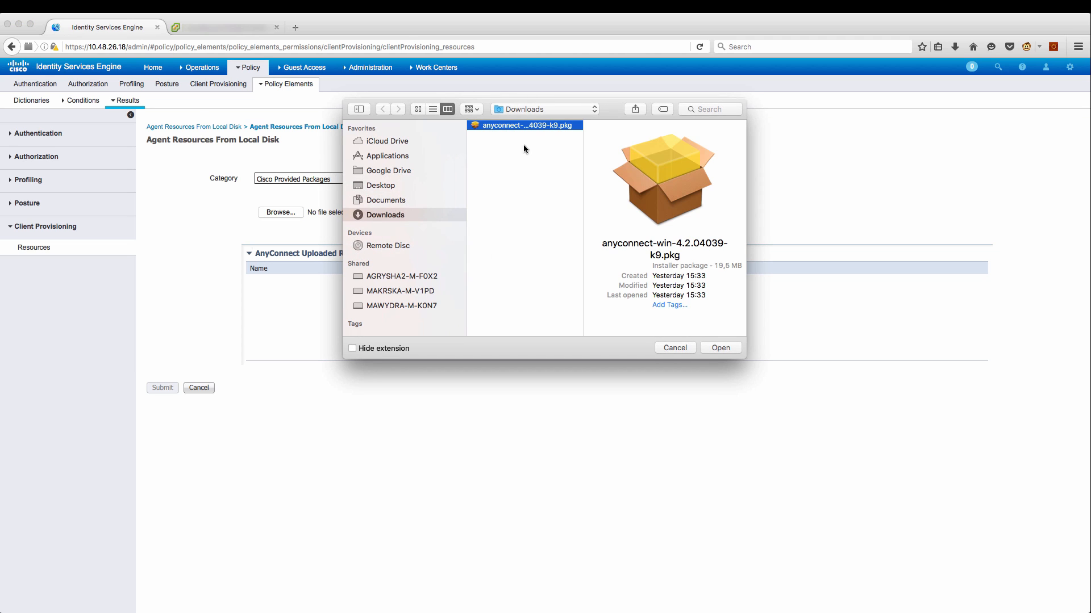
click(723, 350)
click(165, 388)
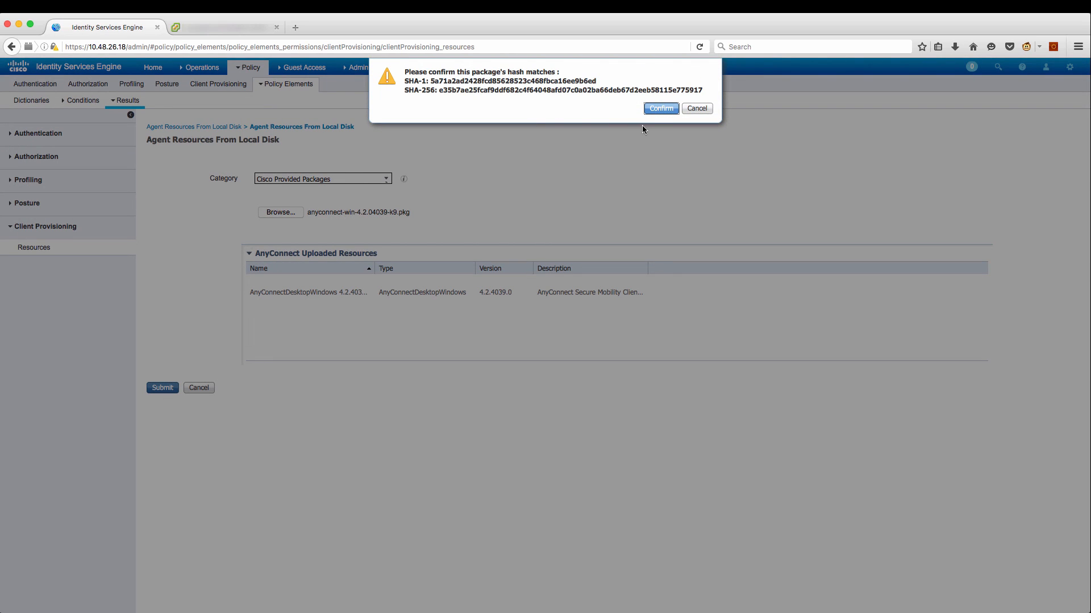
click(654, 109)
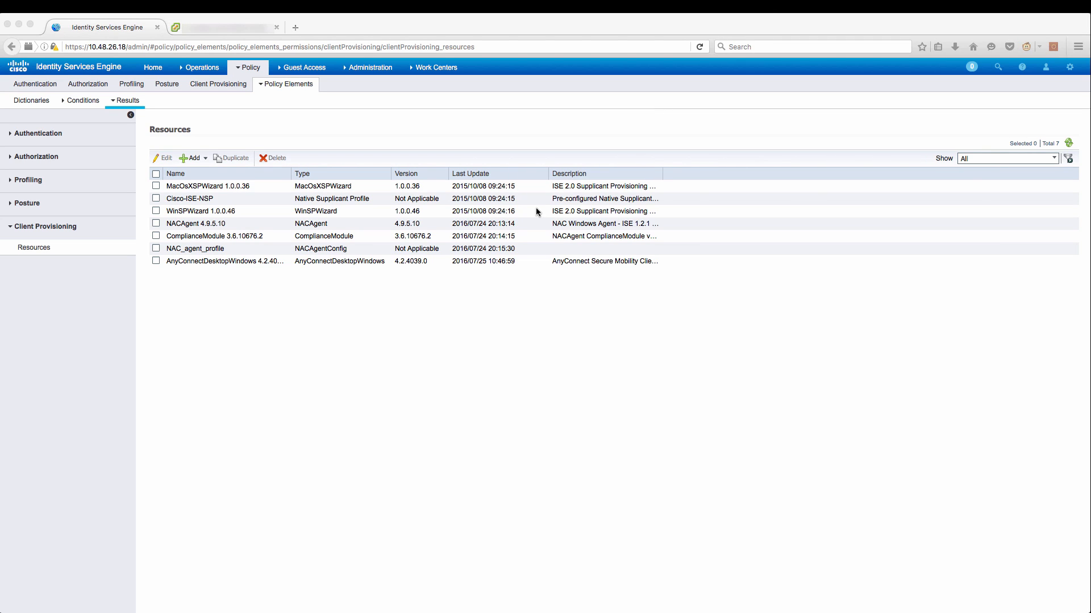
Download the AnyConnect Windows Compliance Module 3.6.10643.2 from Cisco's site, then return to the Windows 7 console.
click(204, 158)
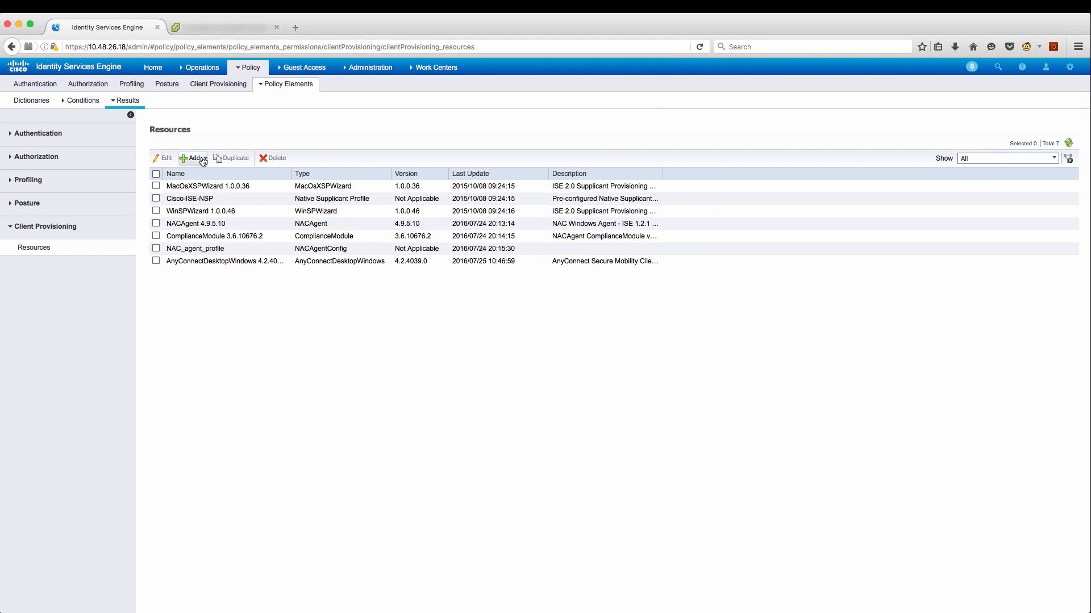
click(205, 157)
click(206, 172)
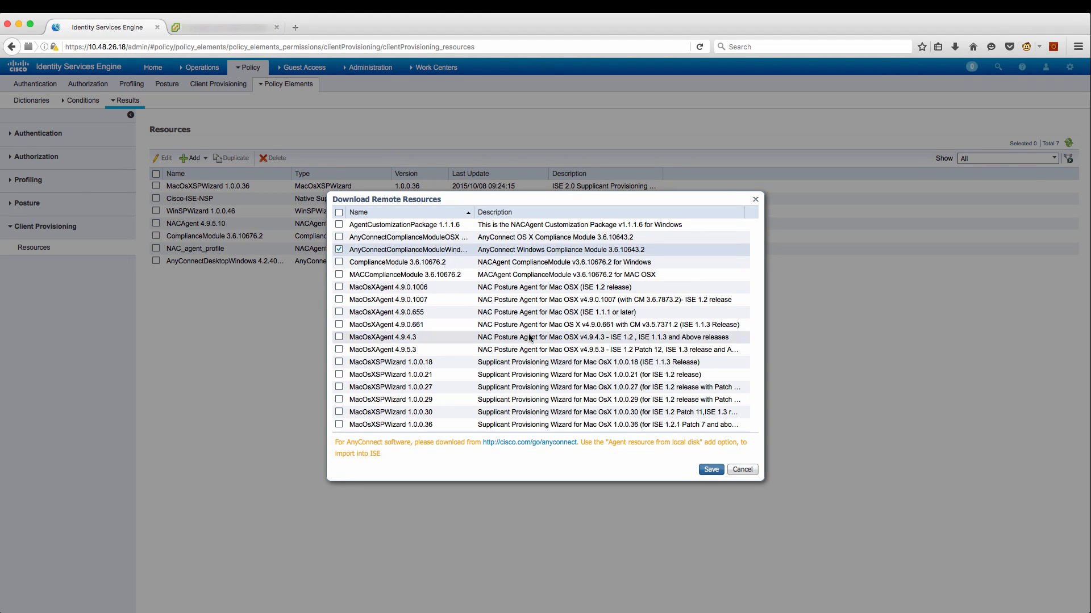
click(711, 471)
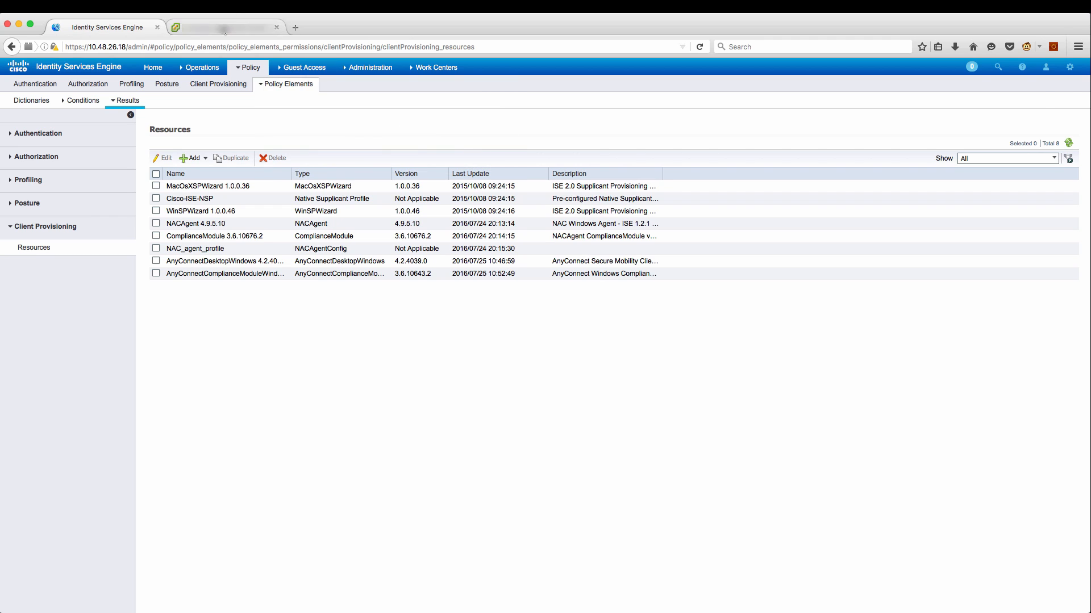
click(227, 27)
In the NAM Profile Editor, remove the wired network and begin a corporate Wi-Fi network named test.
double_click(278, 271)
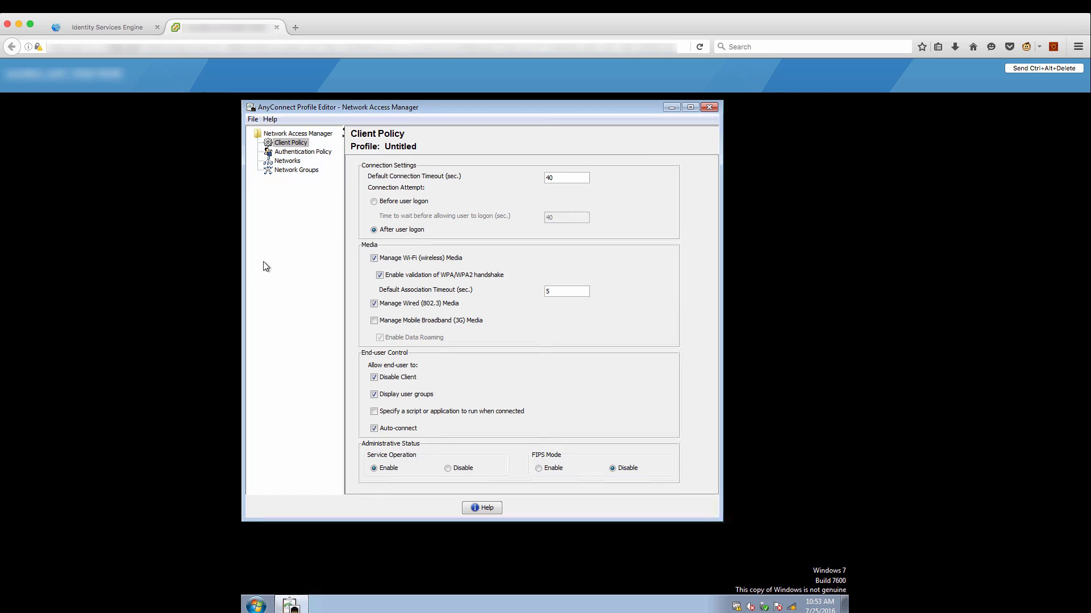
click(288, 162)
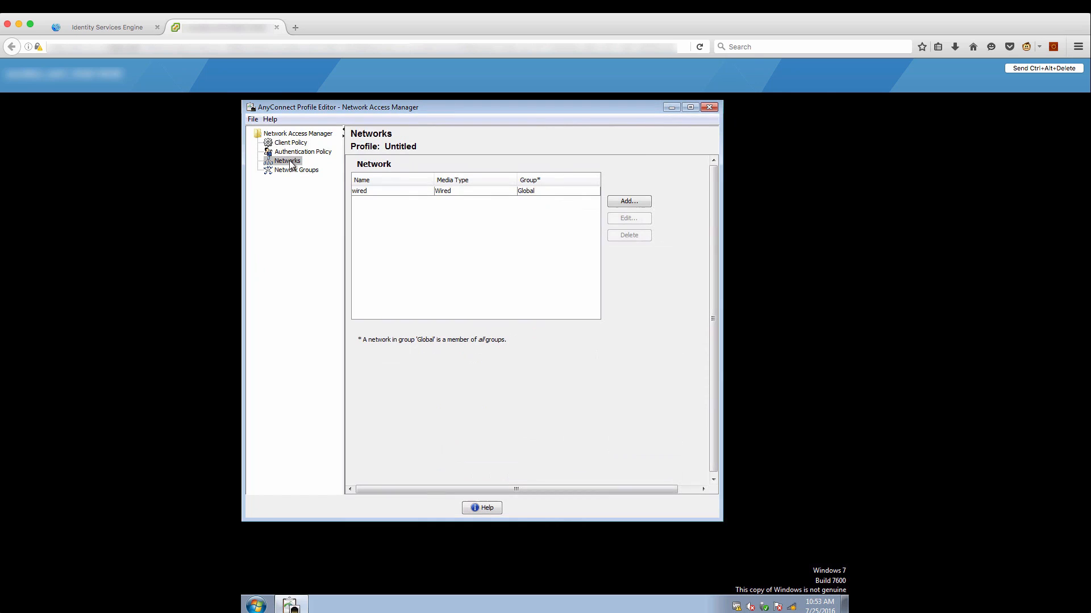
click(505, 192)
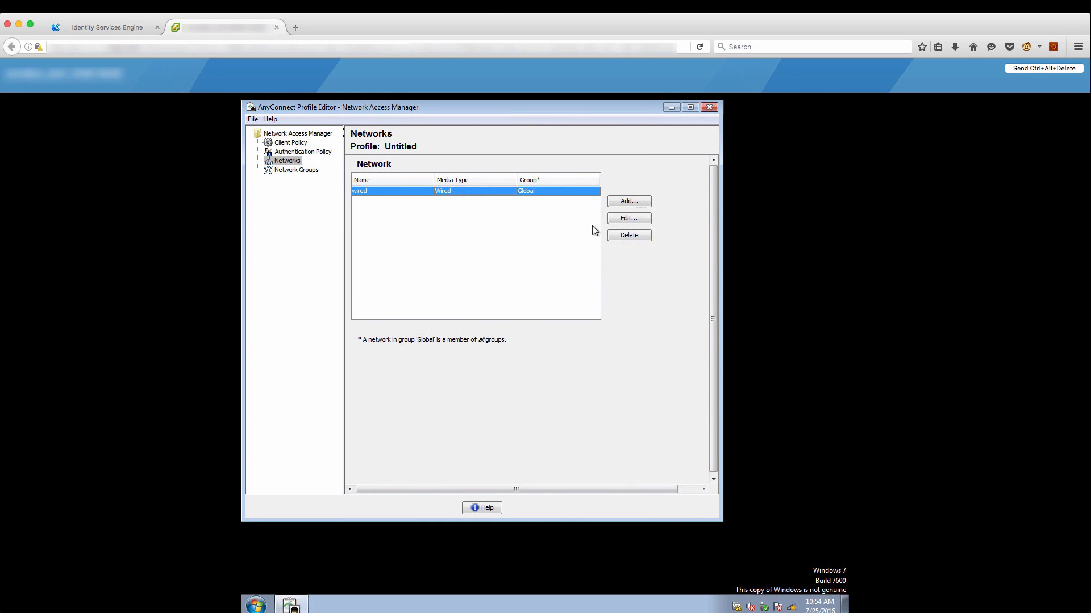
click(625, 236)
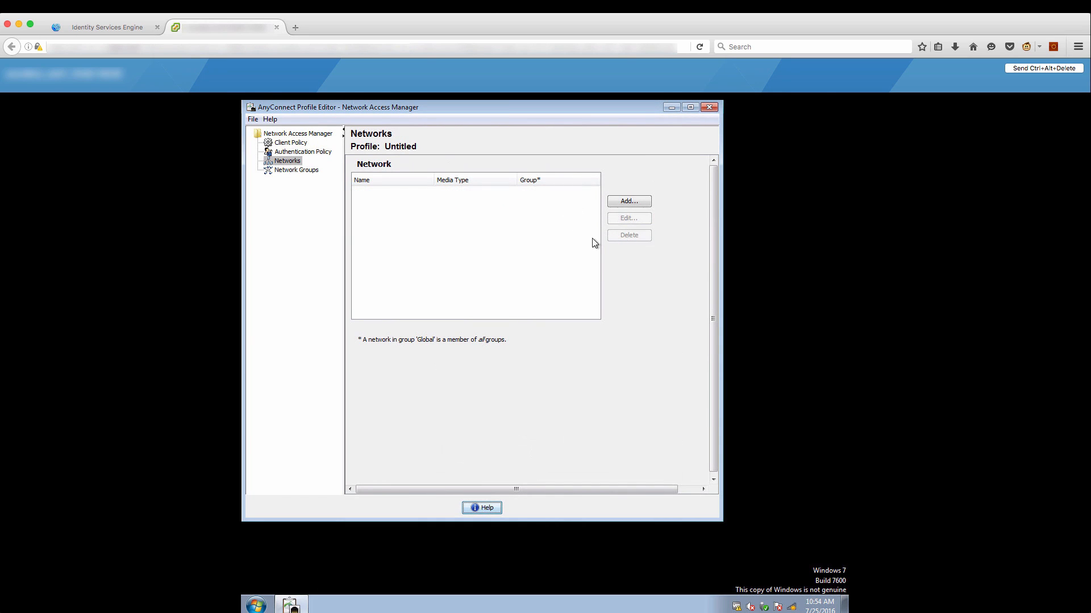
click(636, 201)
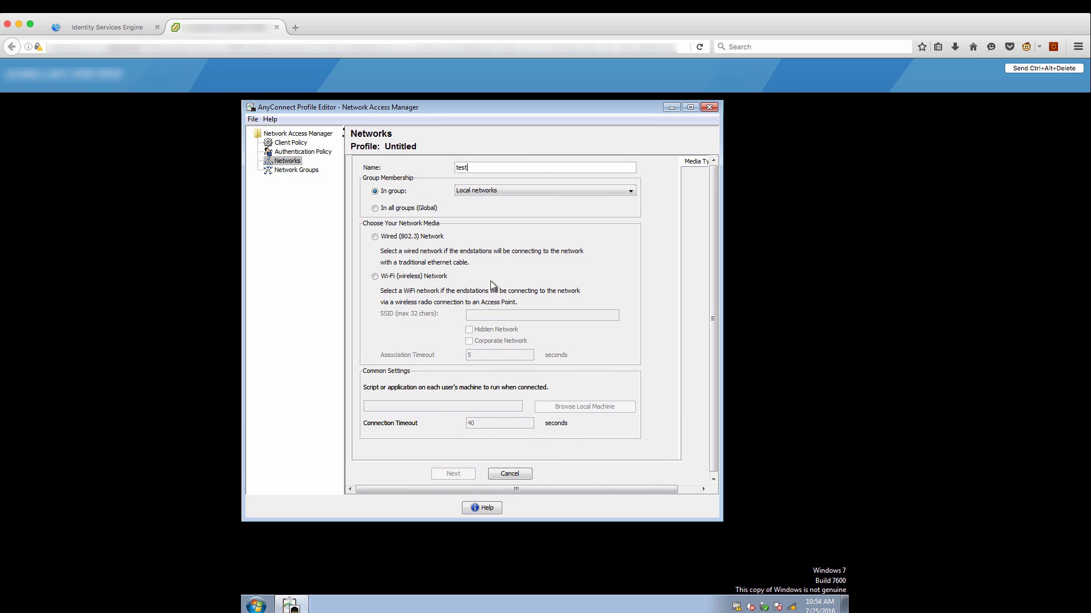
click(375, 276)
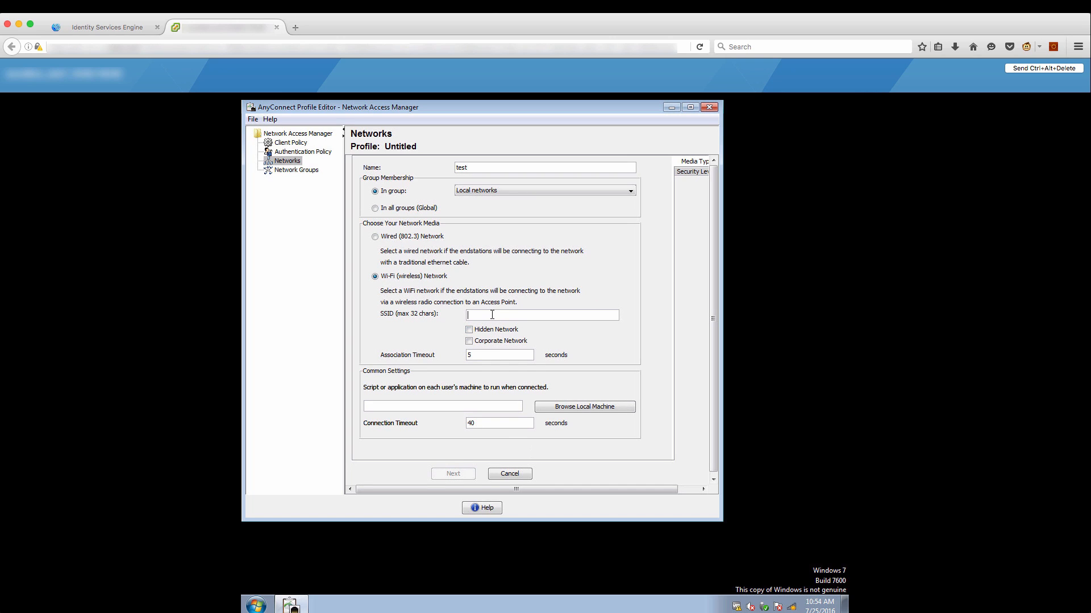
text(test)
click(469, 341)
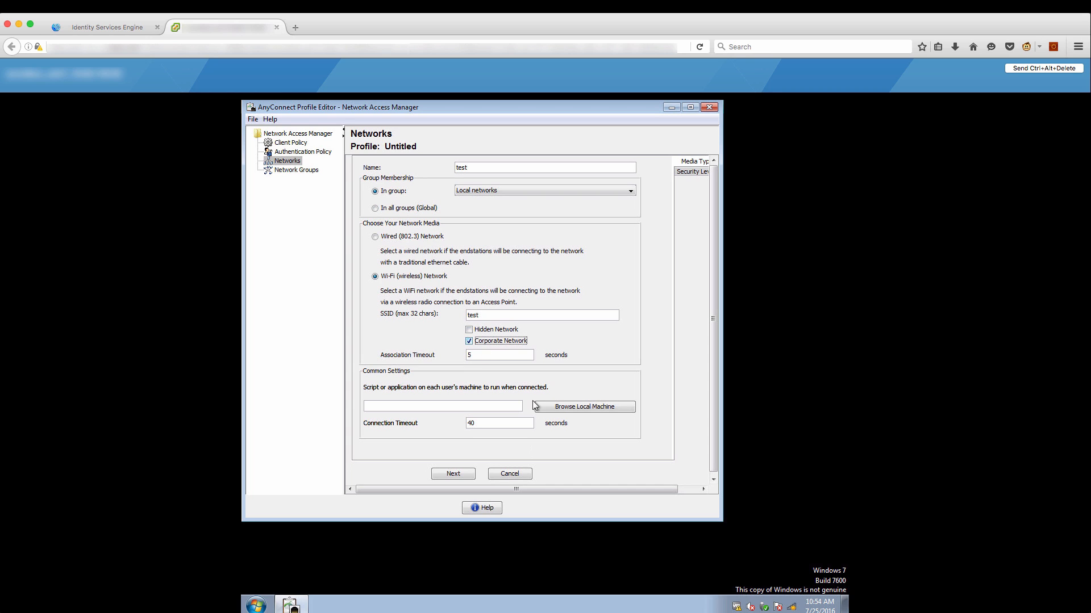
Make test an authenticating WPA2 Enterprise (AES) user network using PEAP with prompted credentials.
click(465, 474)
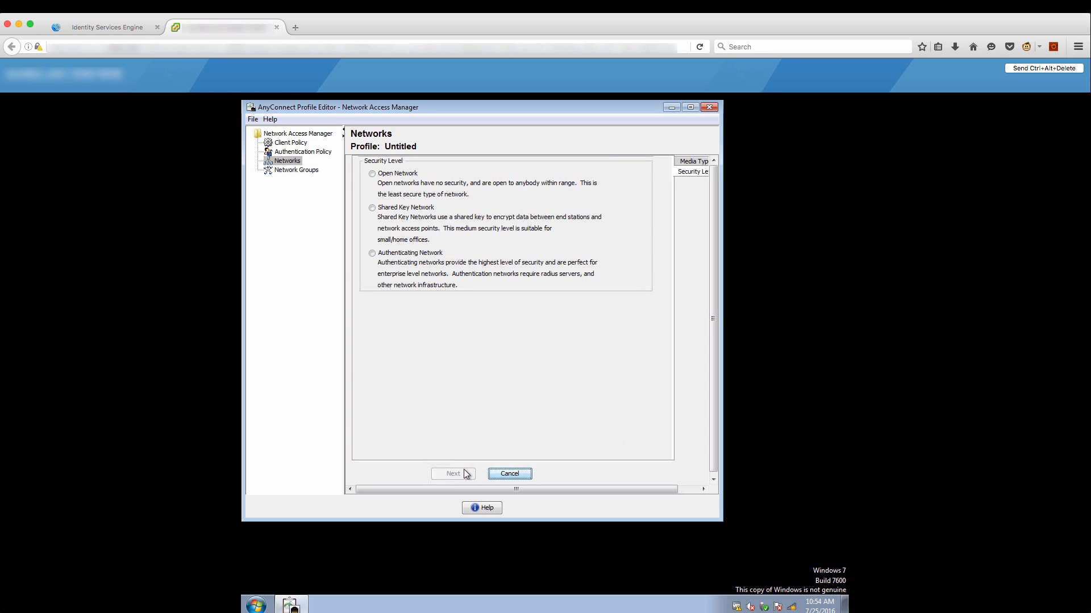
click(372, 253)
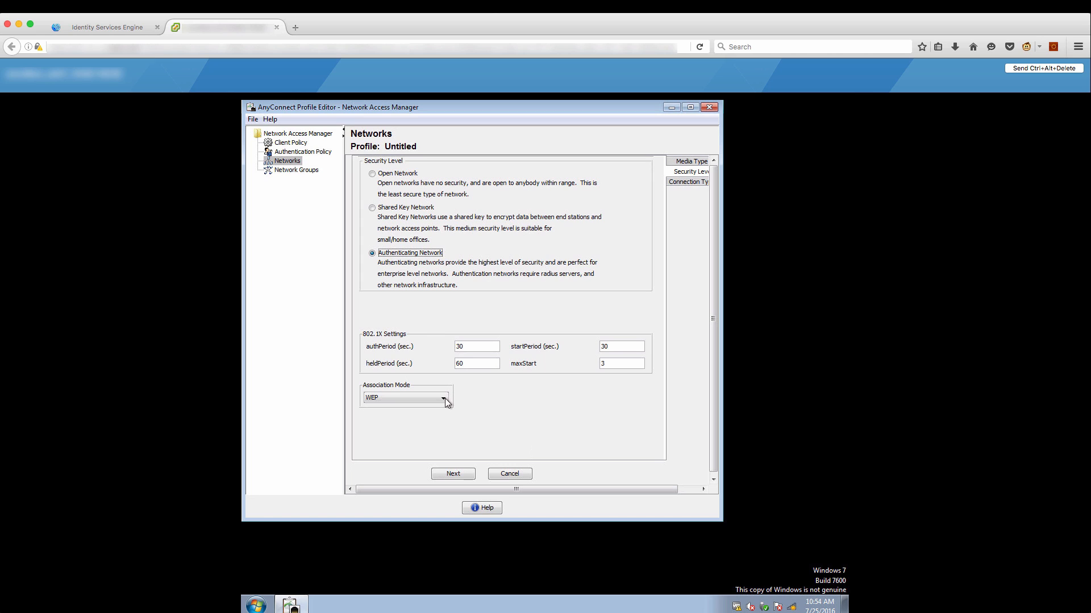
click(444, 398)
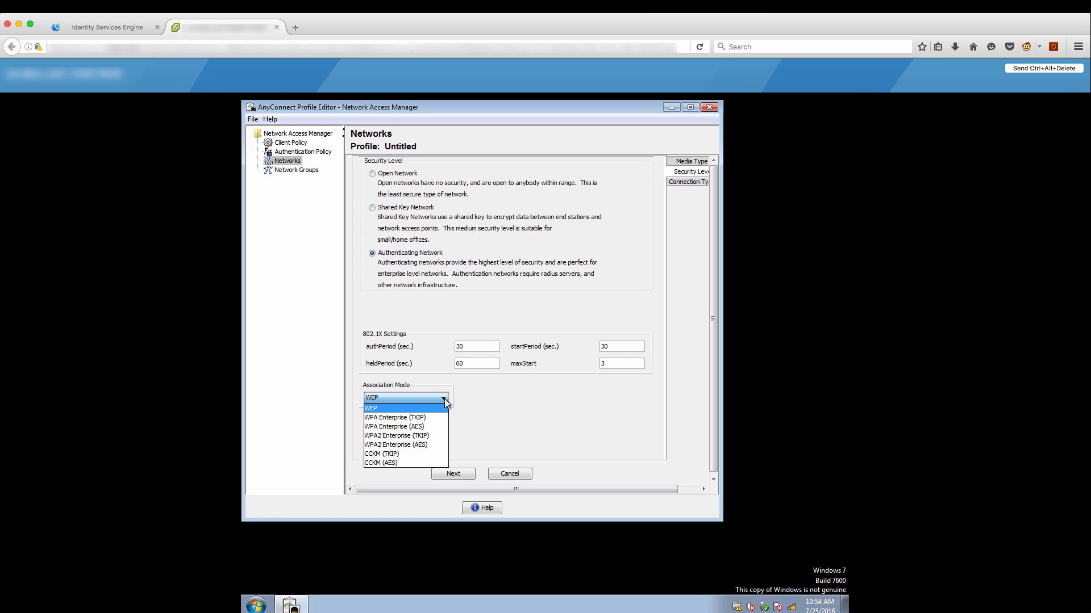
click(423, 446)
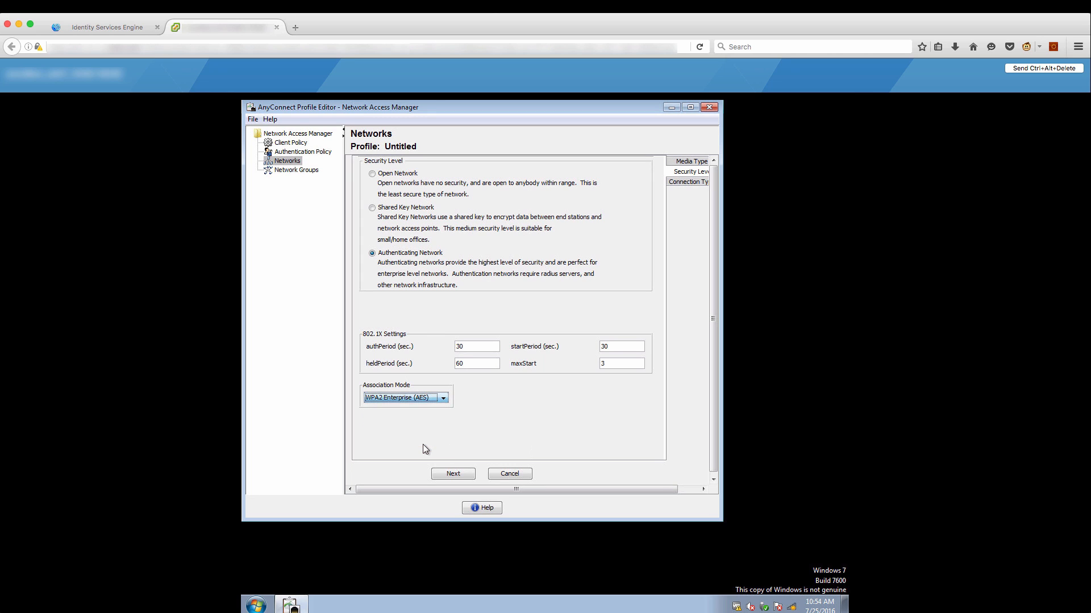
click(441, 475)
click(373, 226)
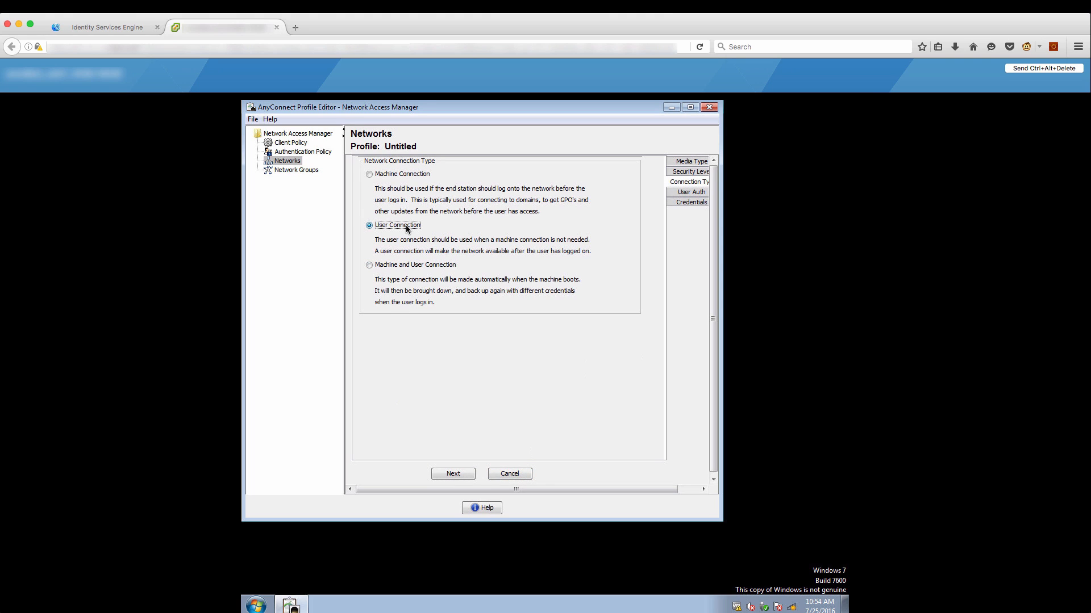
click(452, 474)
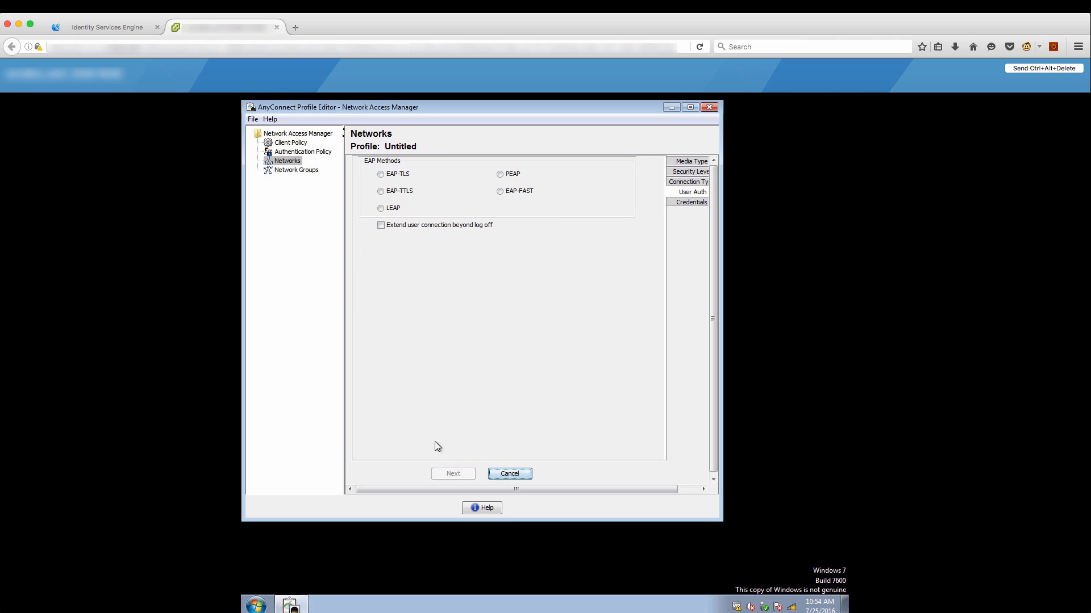
click(500, 173)
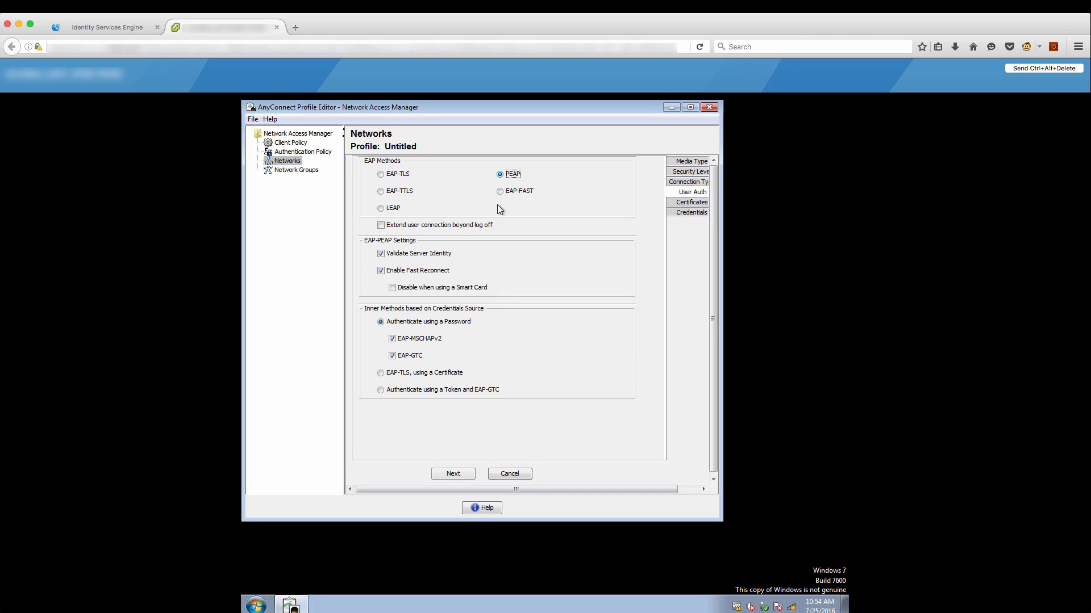
click(461, 475)
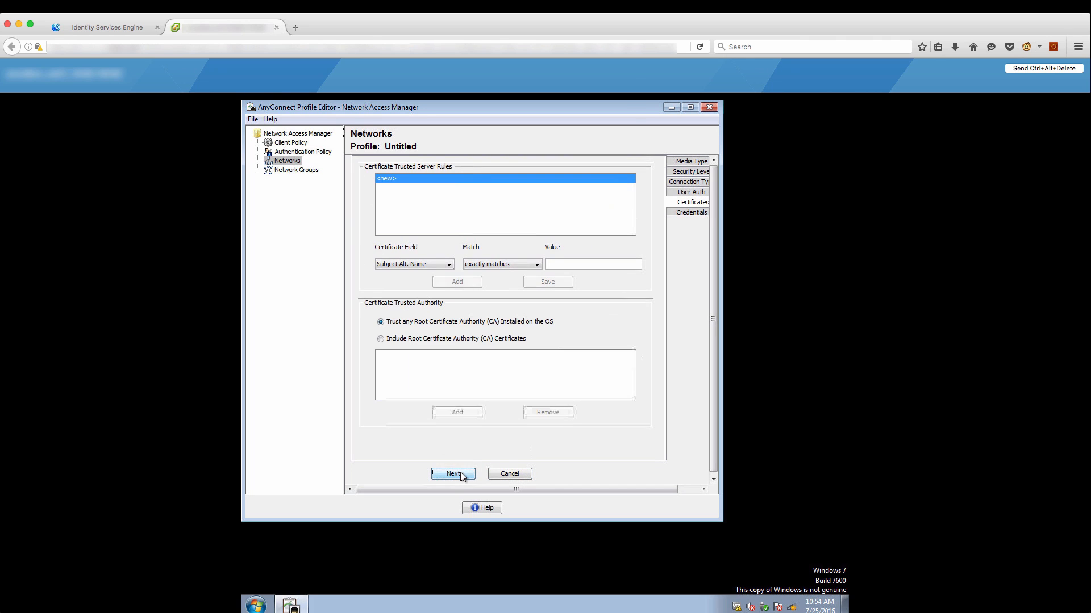
click(453, 474)
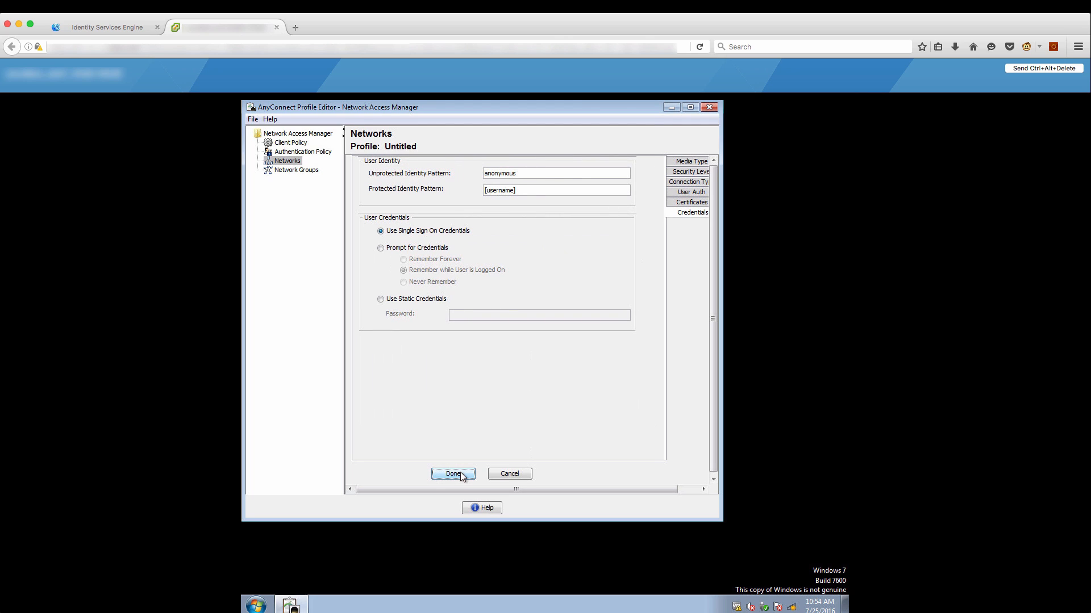
click(428, 250)
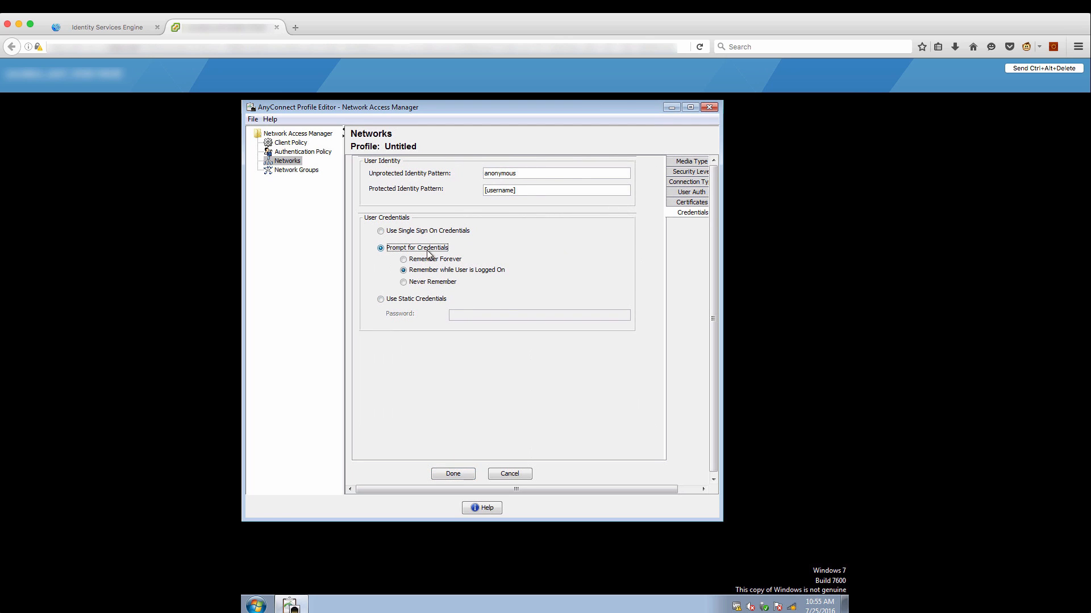
click(463, 475)
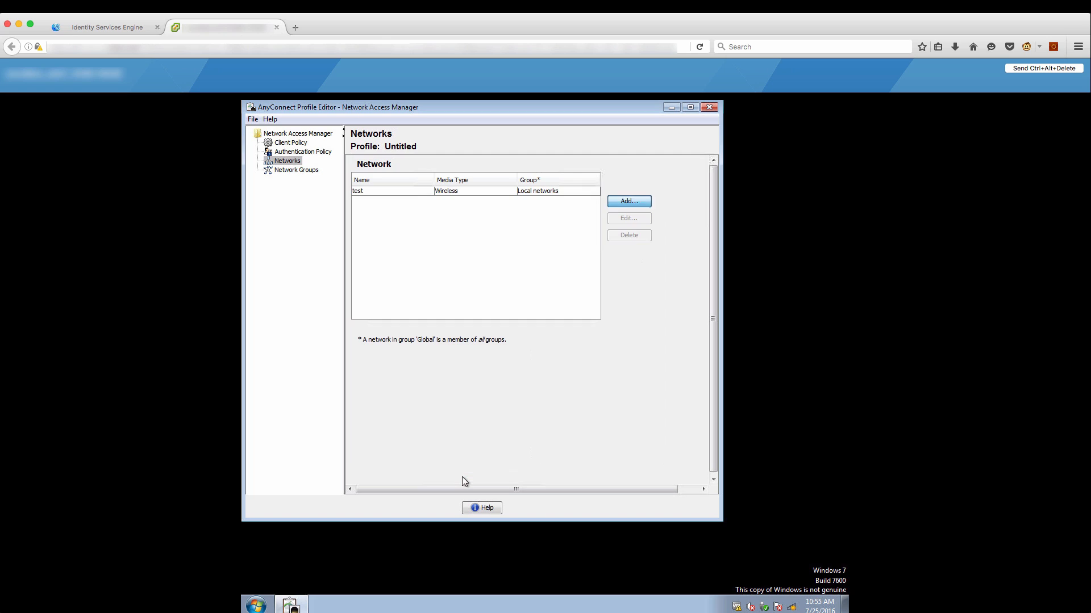
Save the NAM profile as NAM.xml on the Desktop and close the Profile Editor.
click(252, 119)
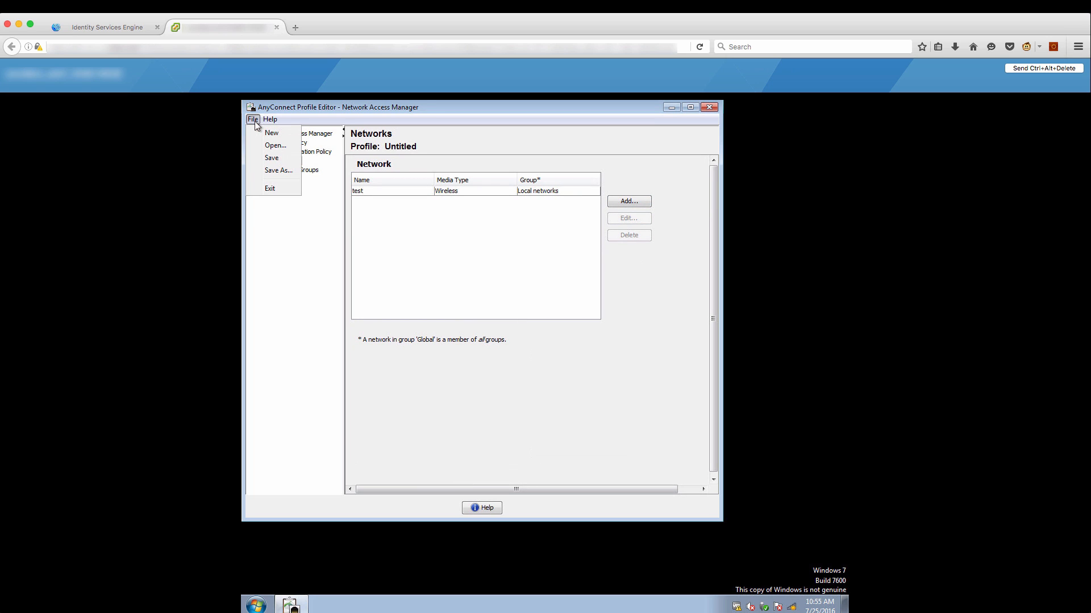
click(277, 171)
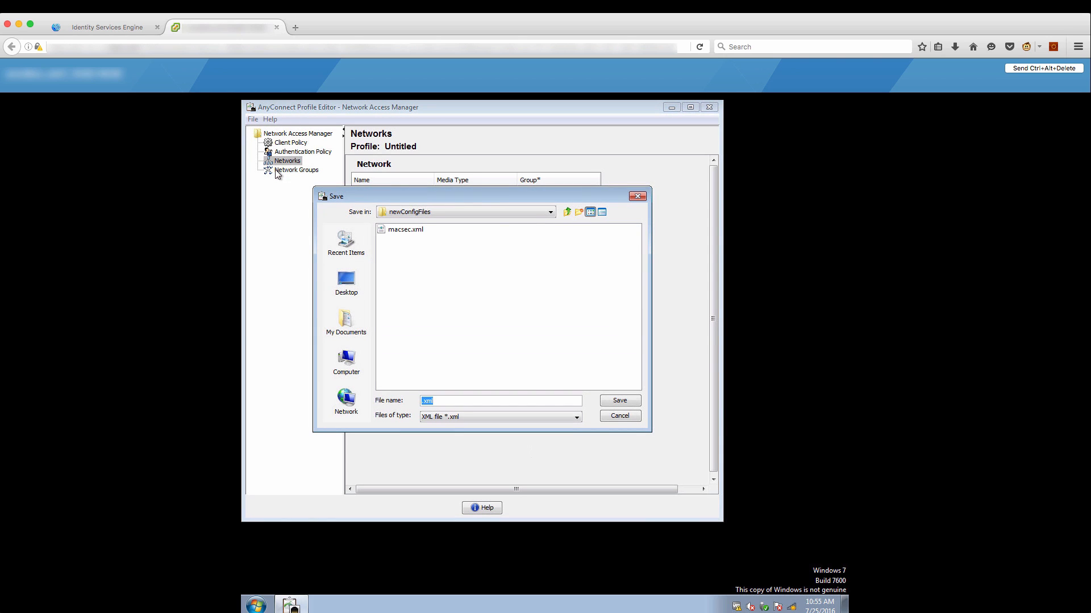
click(345, 281)
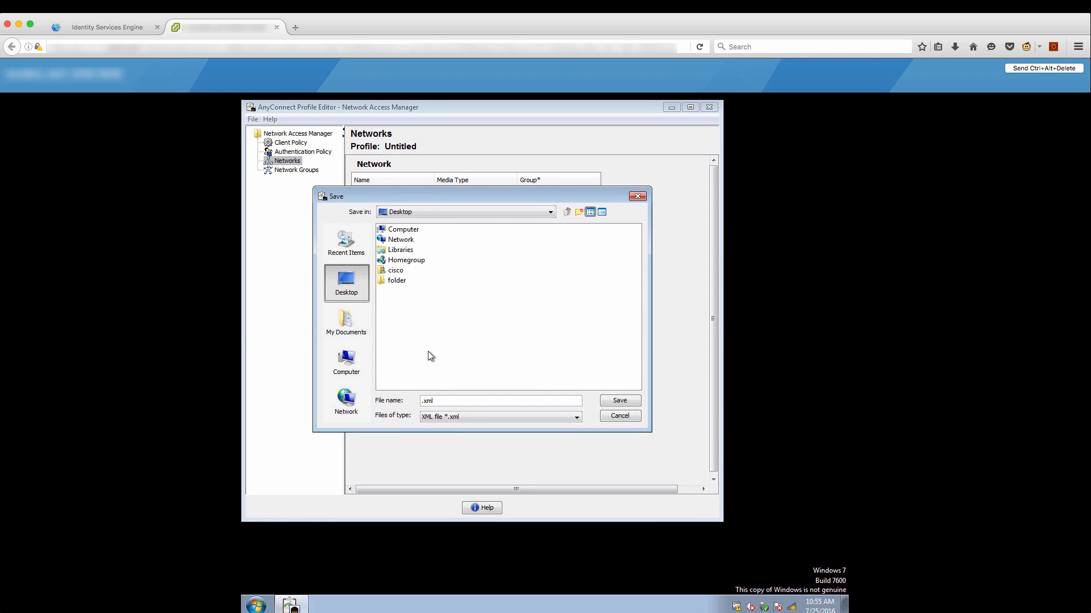
click(425, 401)
text(NAM)
click(616, 401)
click(709, 107)
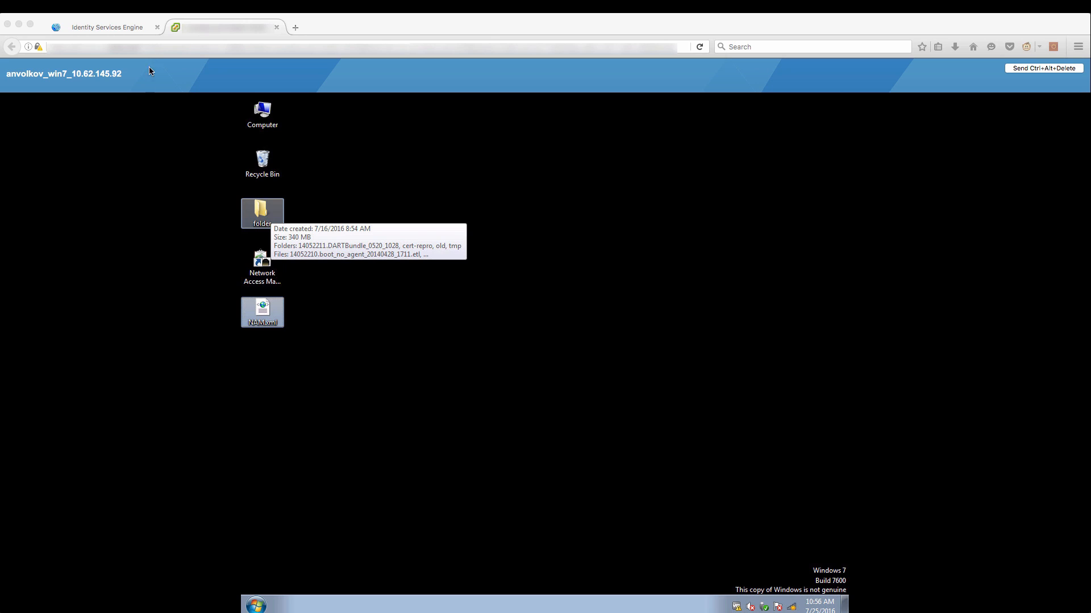
Back in ISE, start a local-disk Customer Created AnyConnect Profile resource named NAM_profile.
click(134, 30)
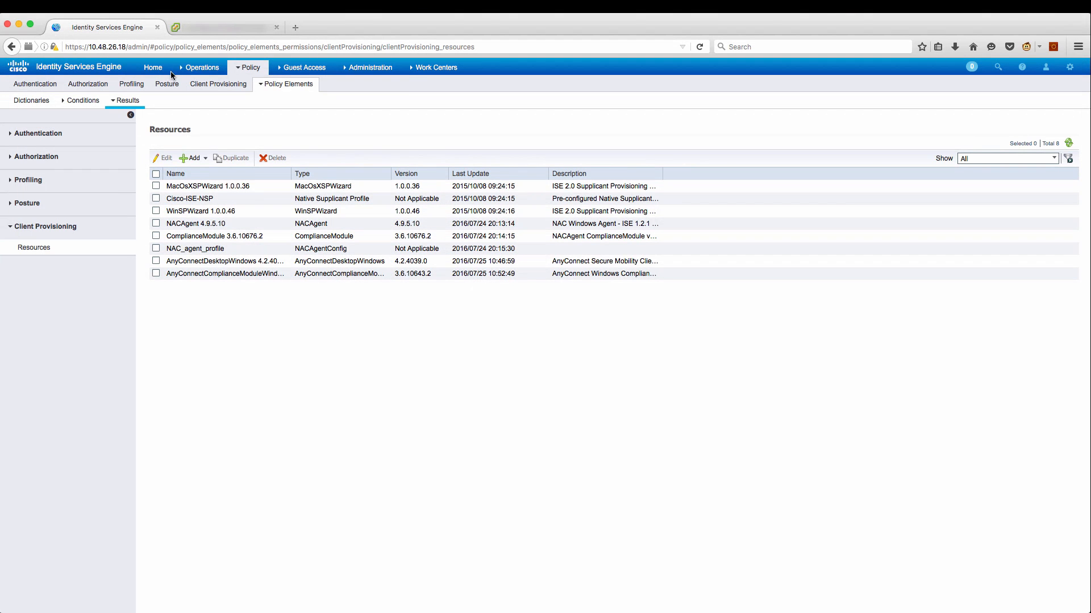
click(207, 161)
click(211, 181)
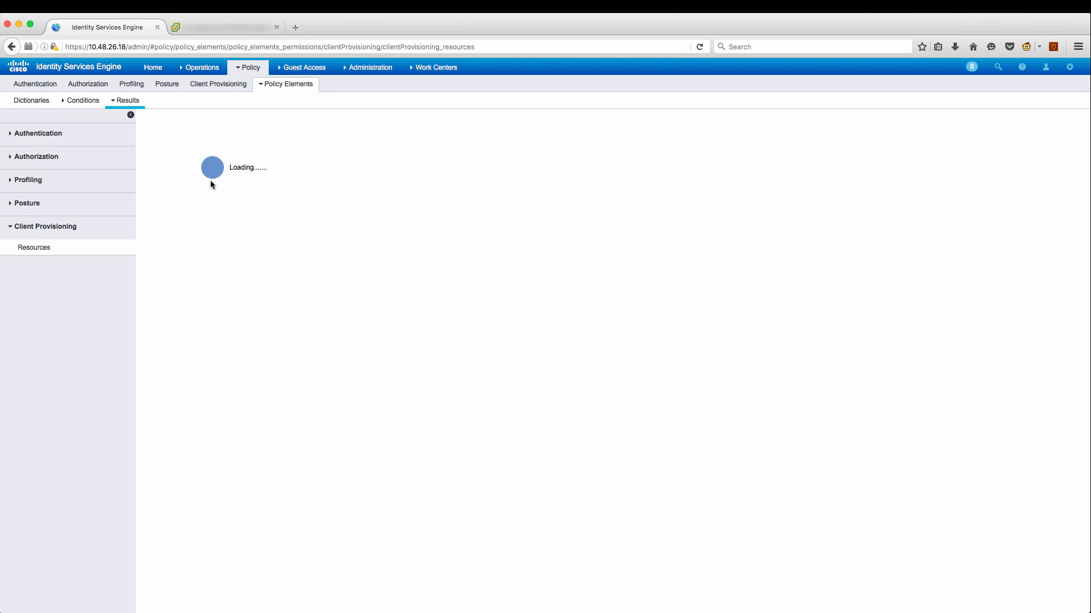
click(385, 179)
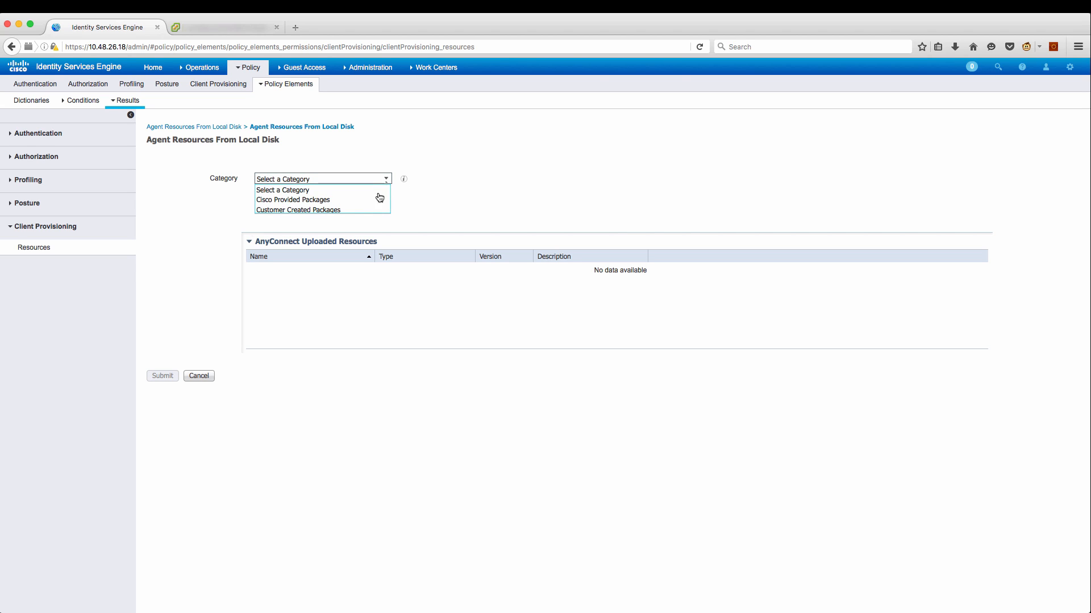
click(367, 209)
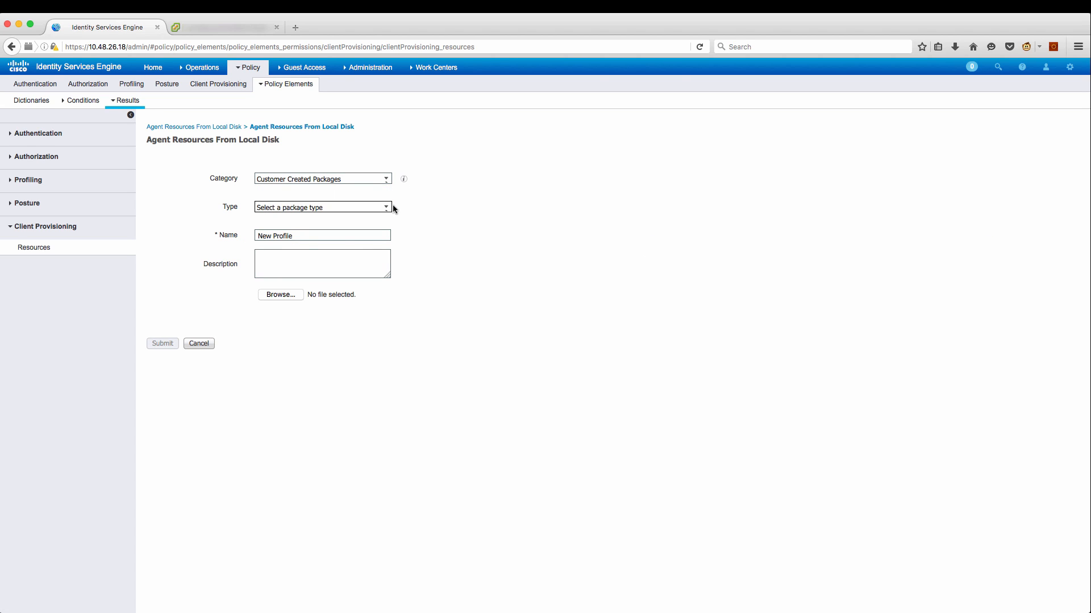
click(388, 209)
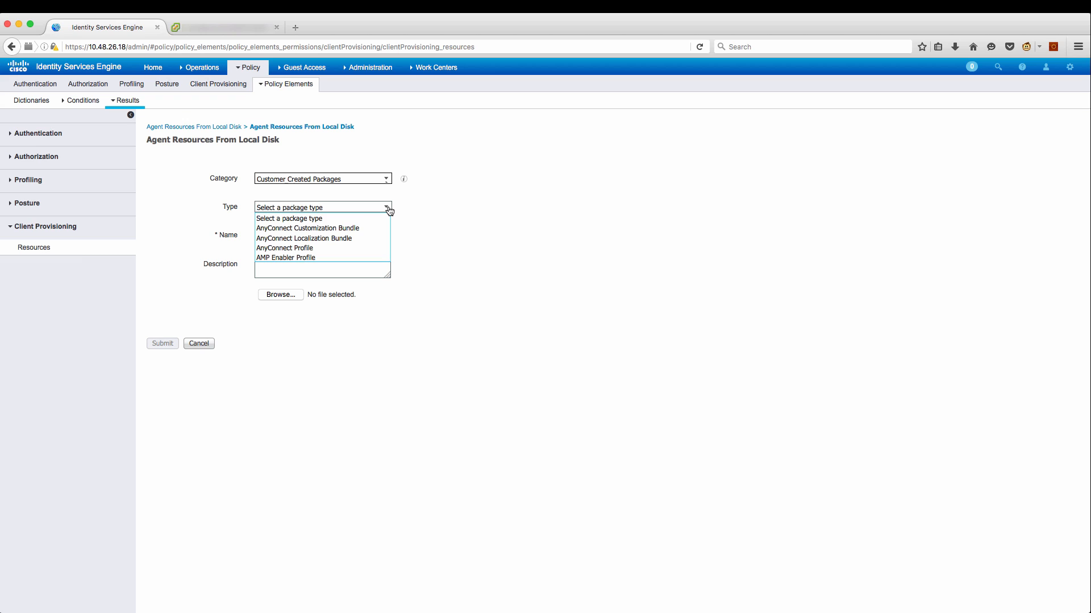
click(356, 248)
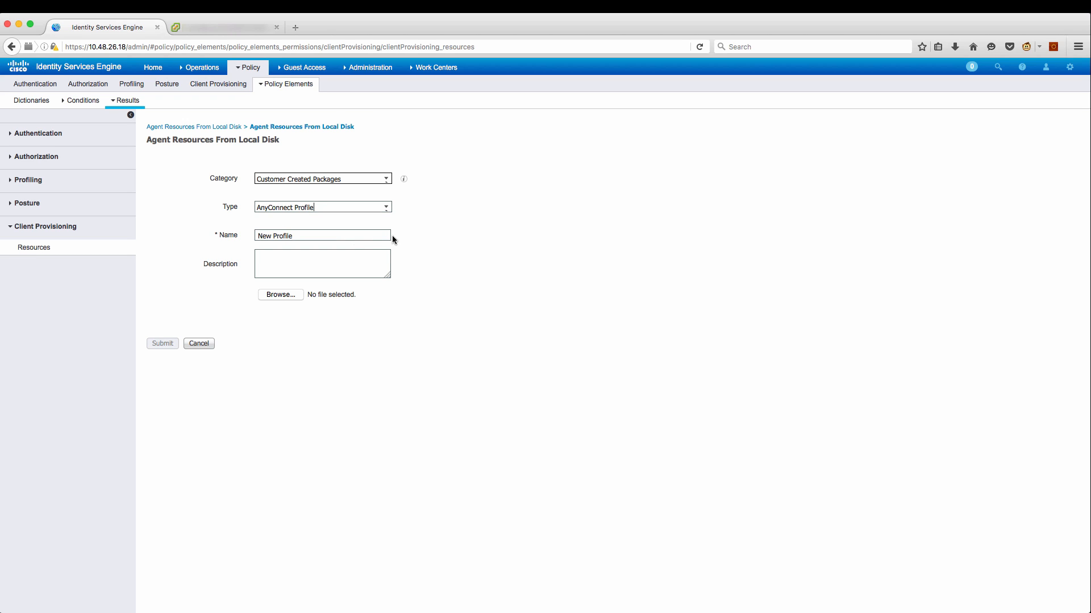
triple_click(368, 235)
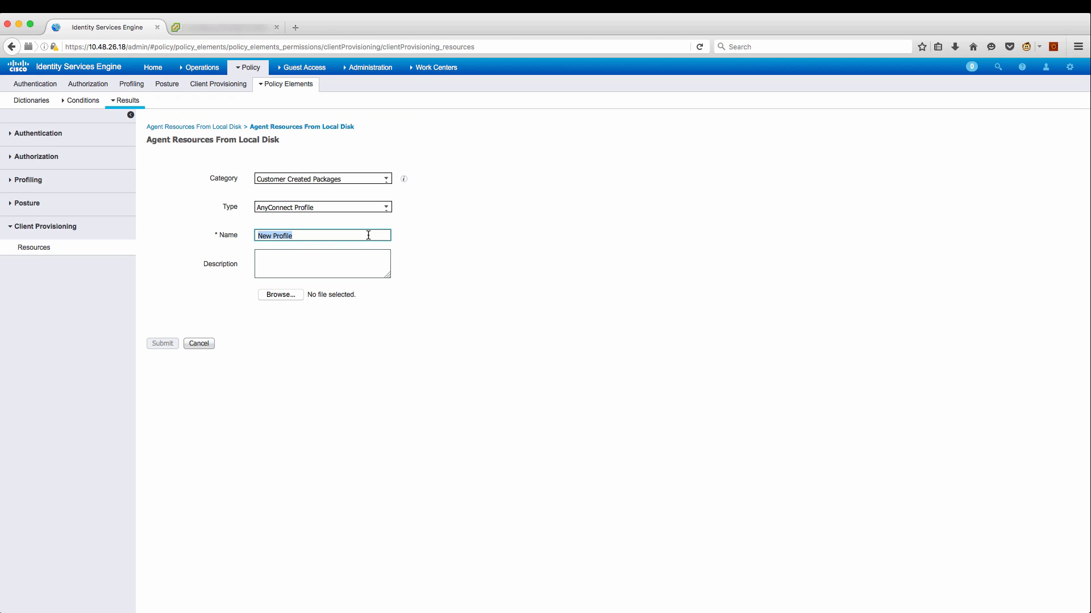
text(N)
Attach NAM.xml to NAM_profile, submit it and confirm the hash.
click(277, 297)
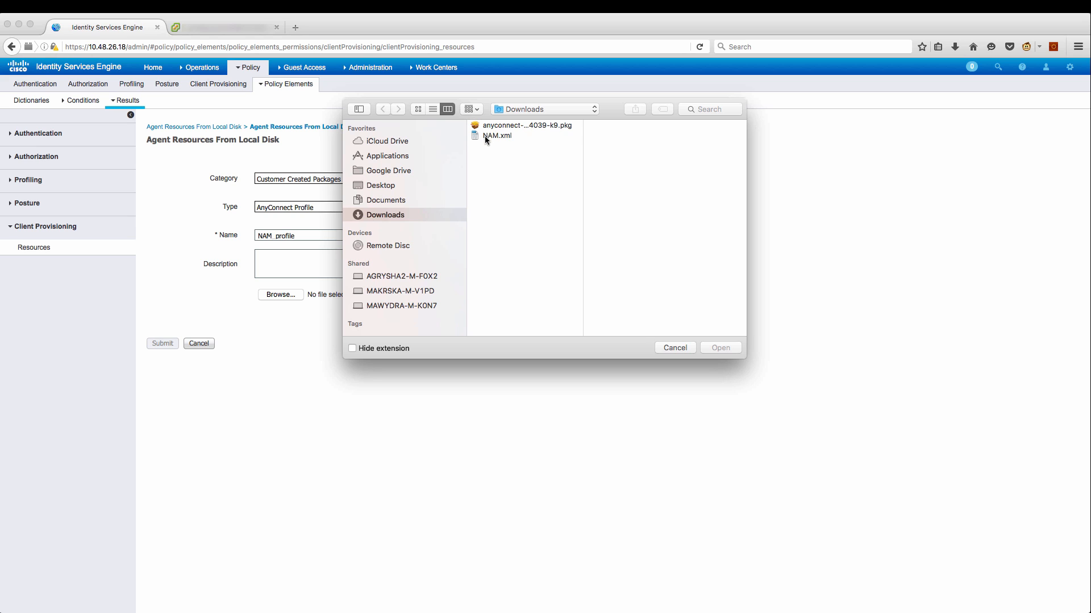
click(486, 136)
click(719, 348)
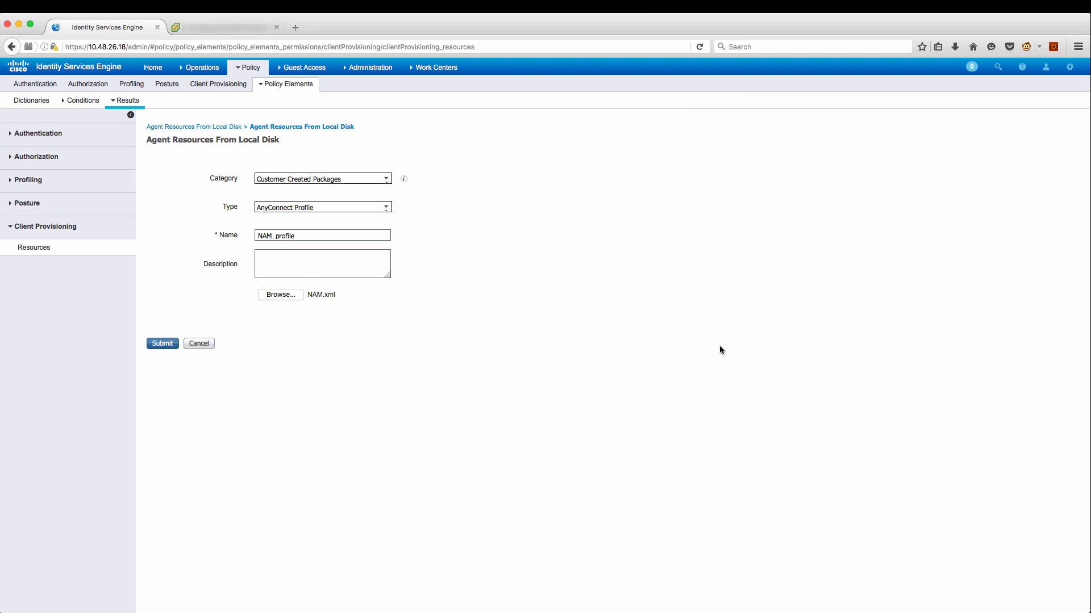
click(166, 344)
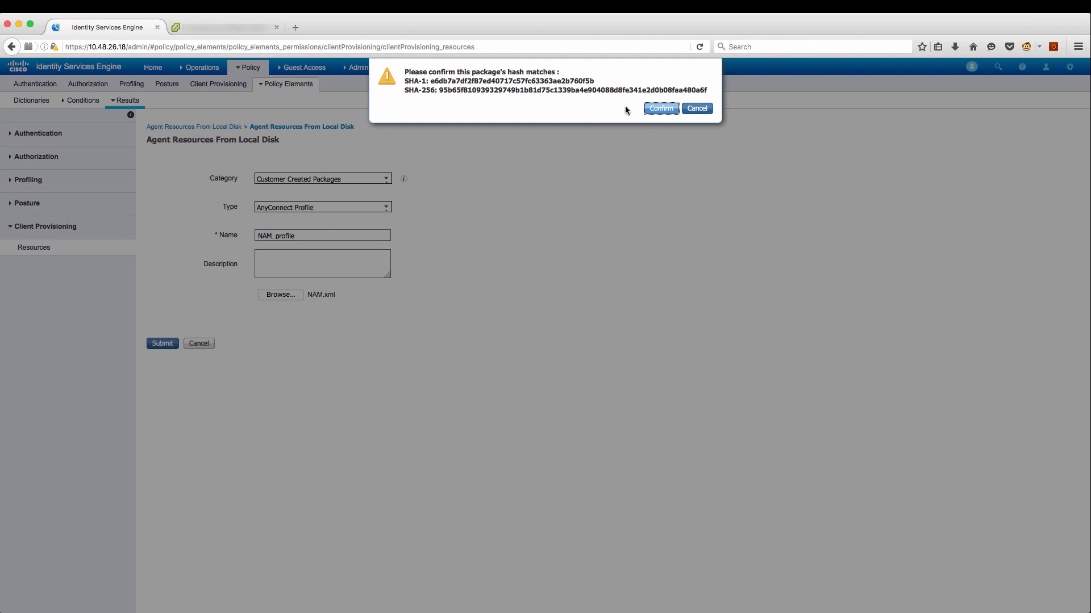
click(660, 108)
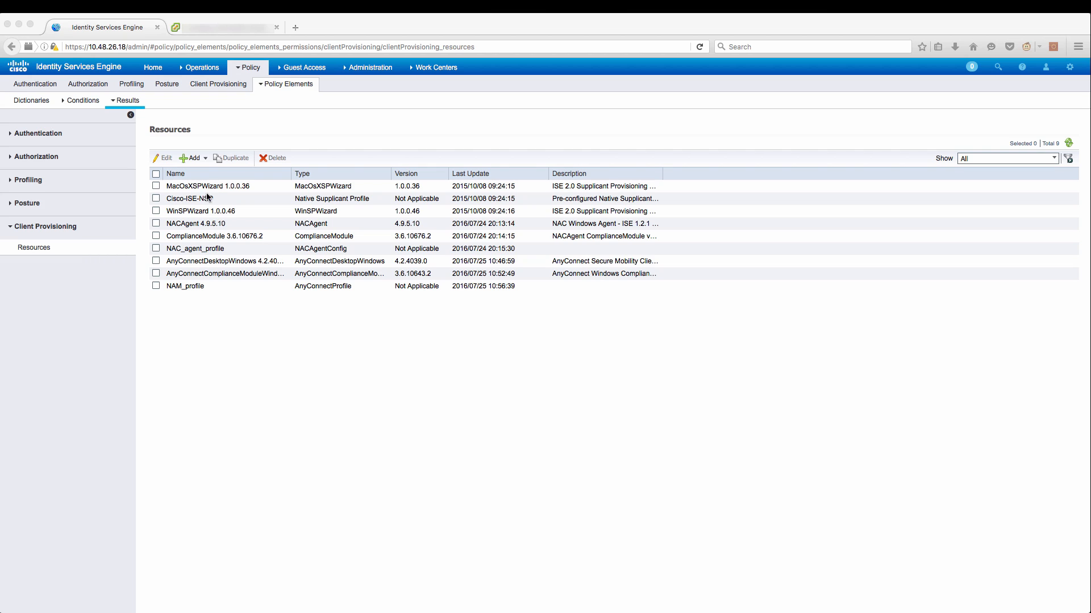
click(207, 159)
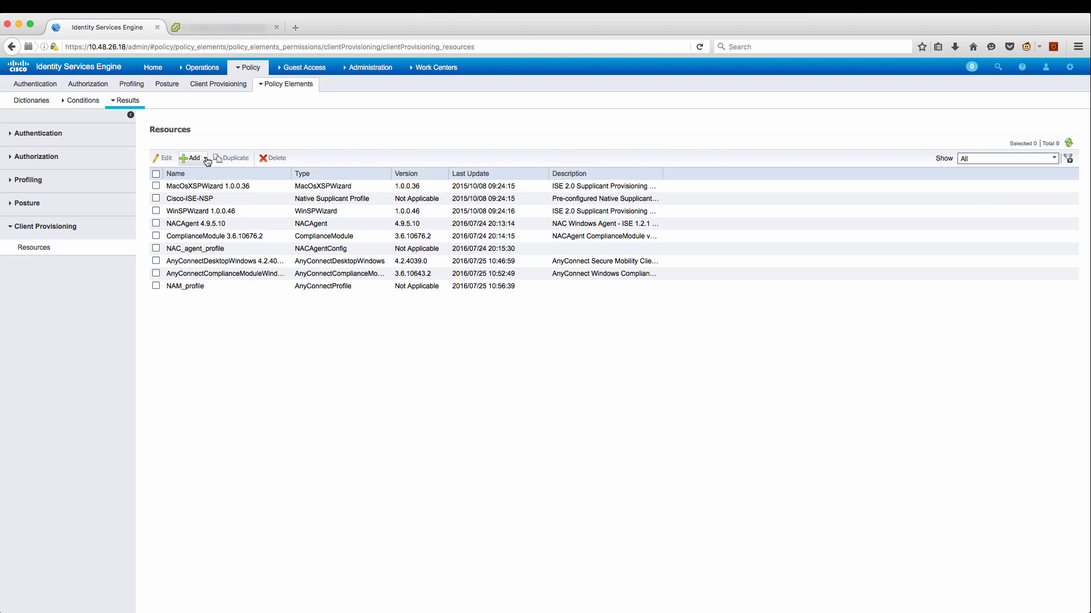
Create the AnyConnect posture profile AC_Posture with server name rules set to *.
click(207, 160)
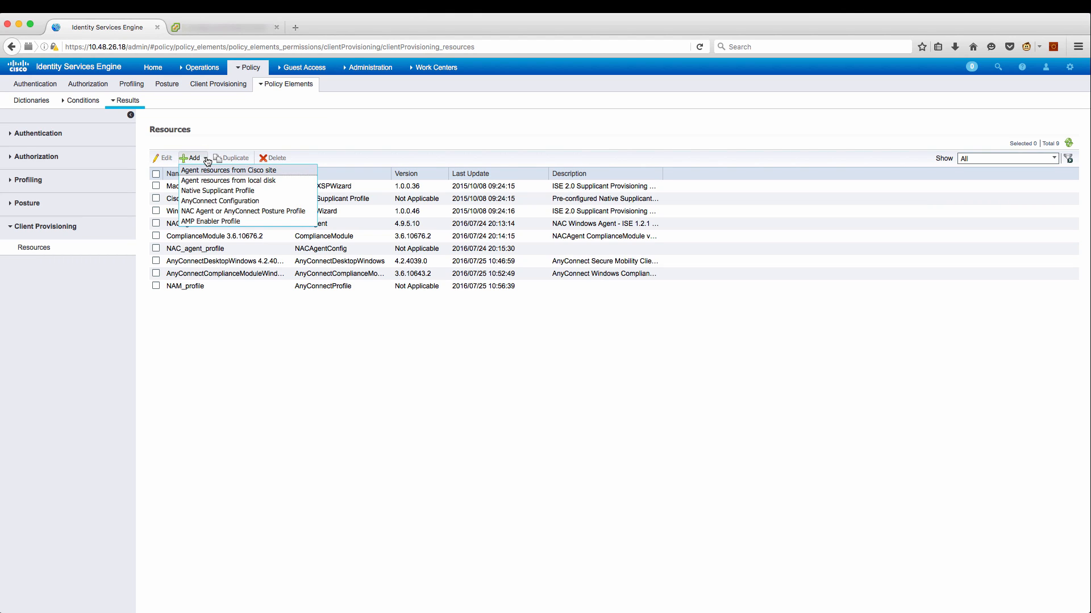
click(241, 212)
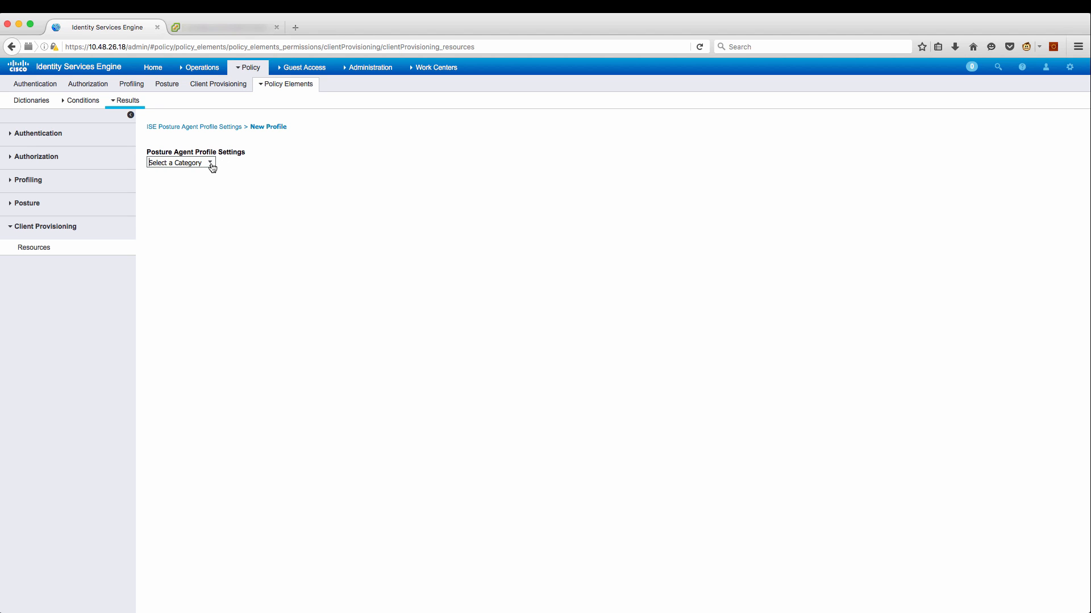
click(211, 164)
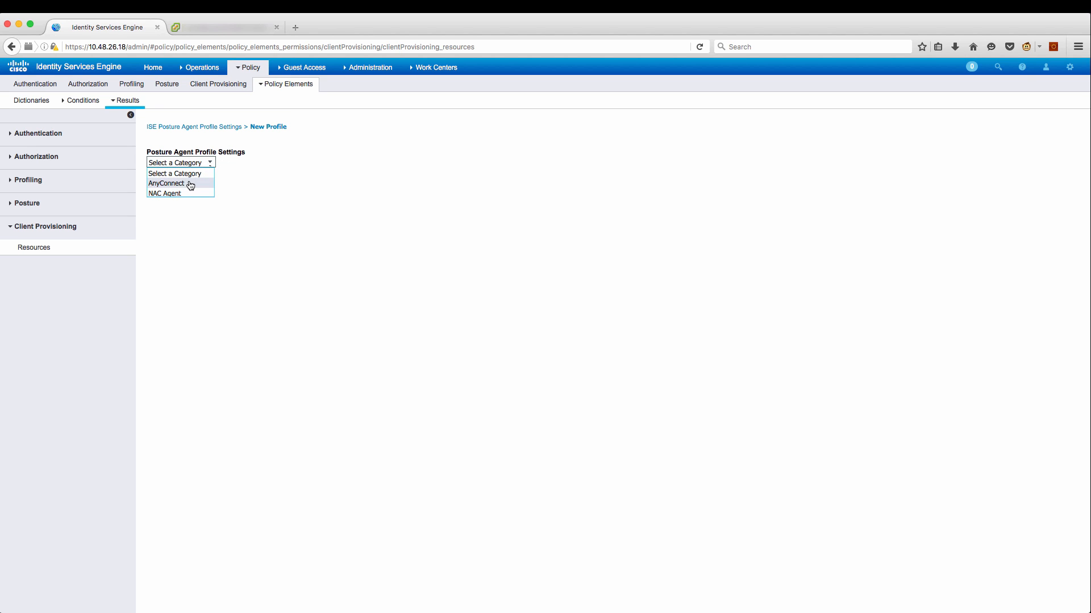
click(191, 185)
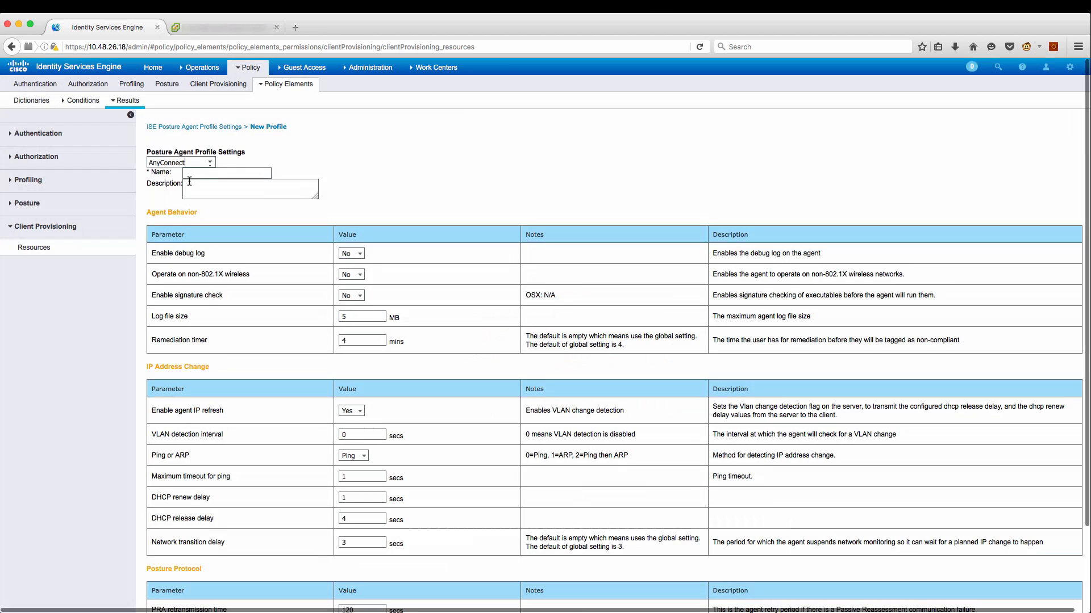
click(261, 172)
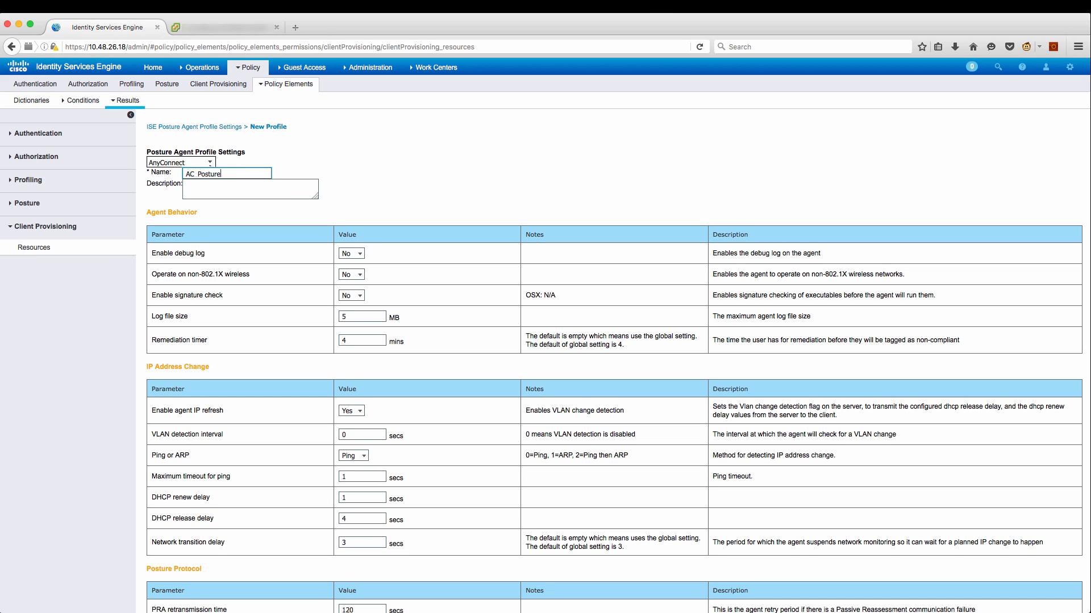
text(AC_Posture)
scroll(347, 182, down, 3)
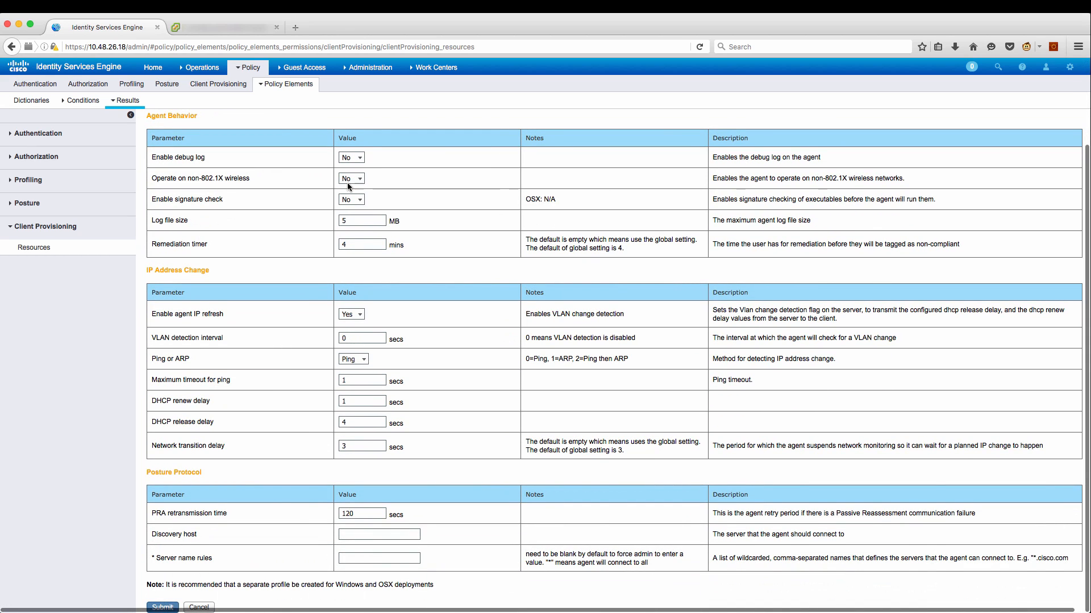
click(359, 533)
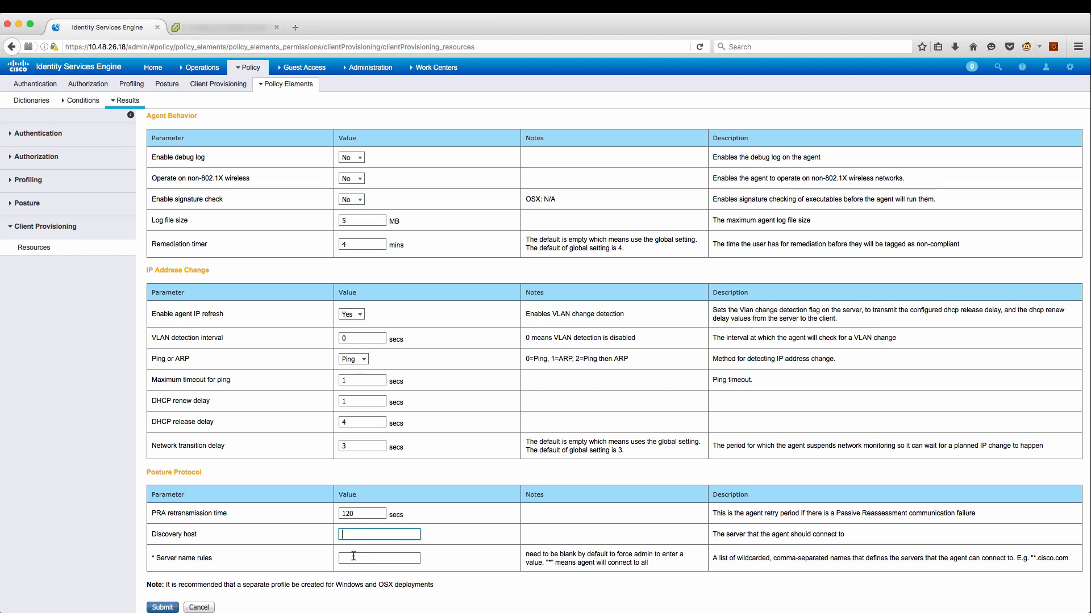
click(353, 558)
text(*)
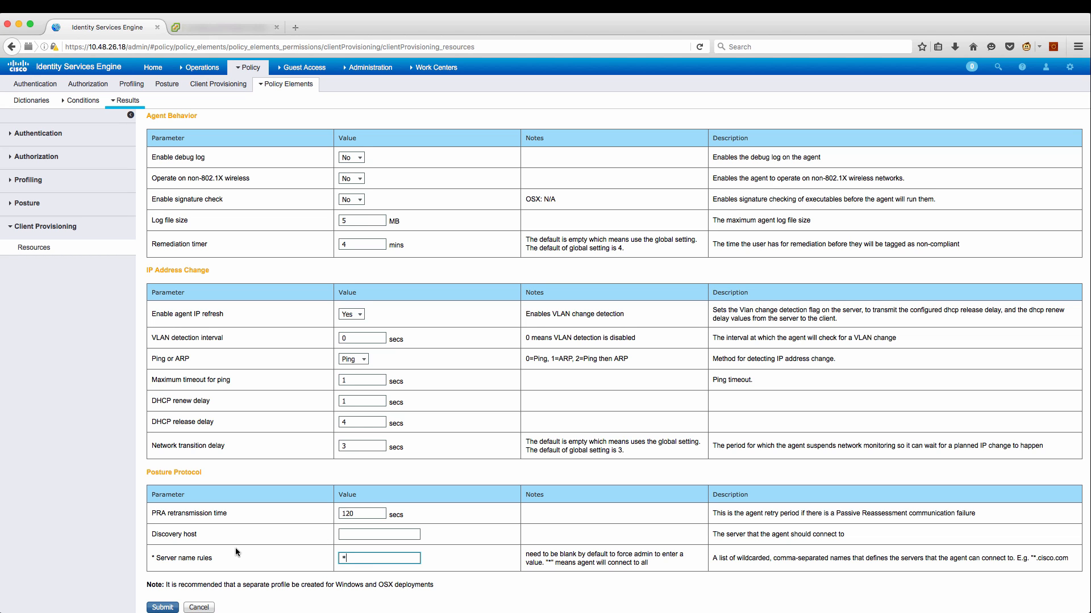
click(161, 608)
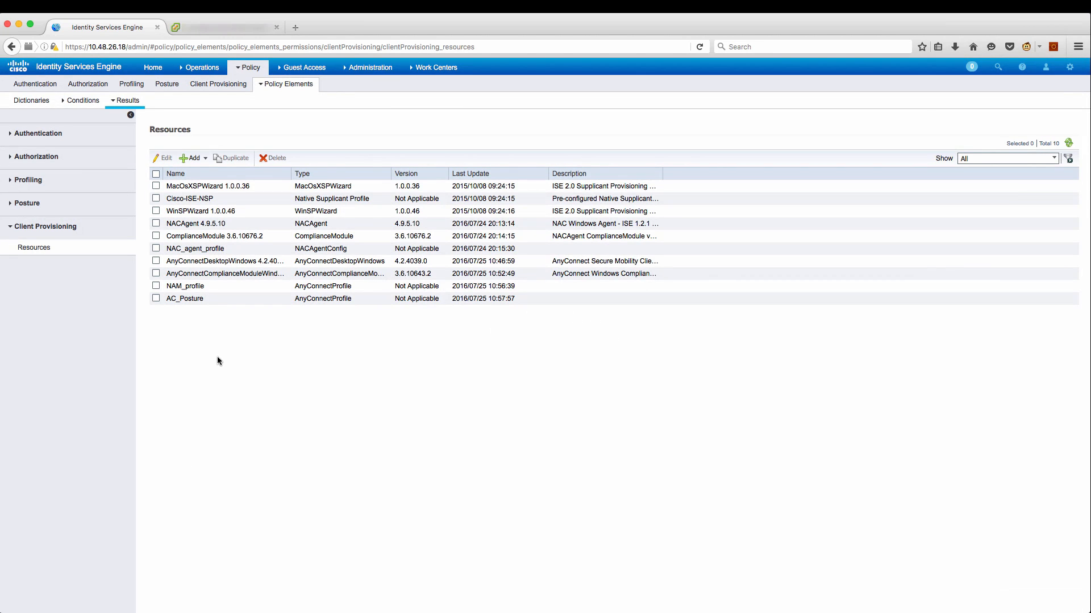
Start an AnyConnect Configuration using package 4.2.4039.0, compliance module 3.6.10643.2, and Network Access Manager instead of VPN.
click(205, 159)
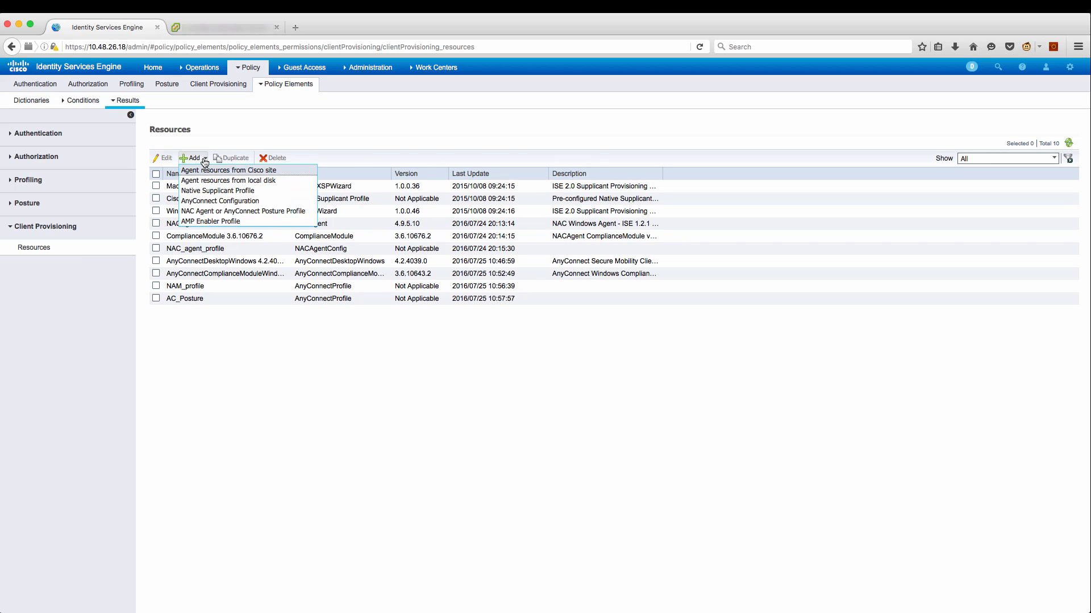
click(234, 200)
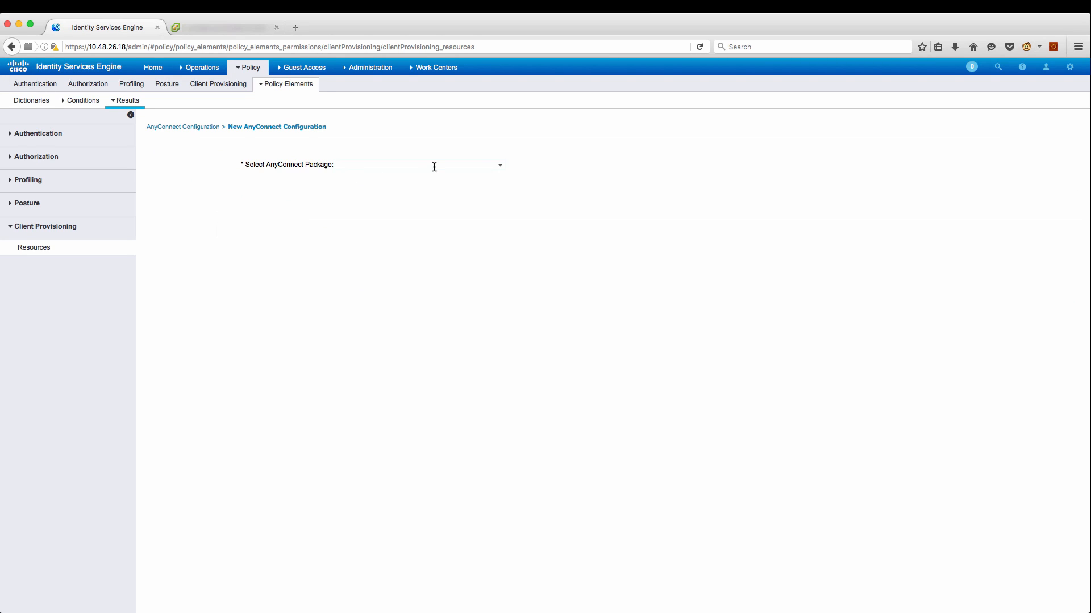
click(501, 165)
click(492, 176)
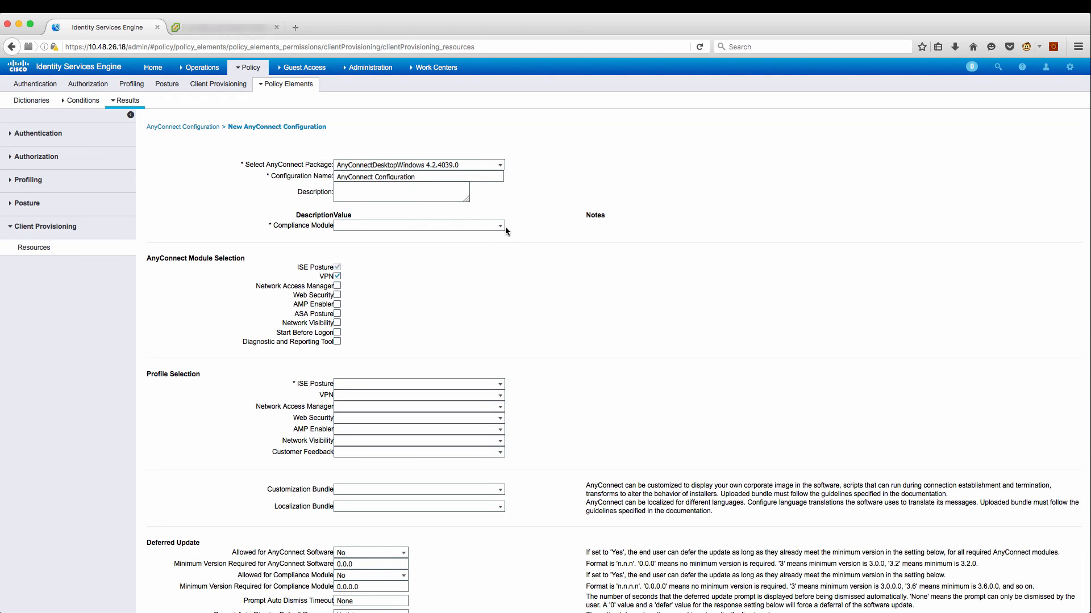
click(500, 227)
click(489, 237)
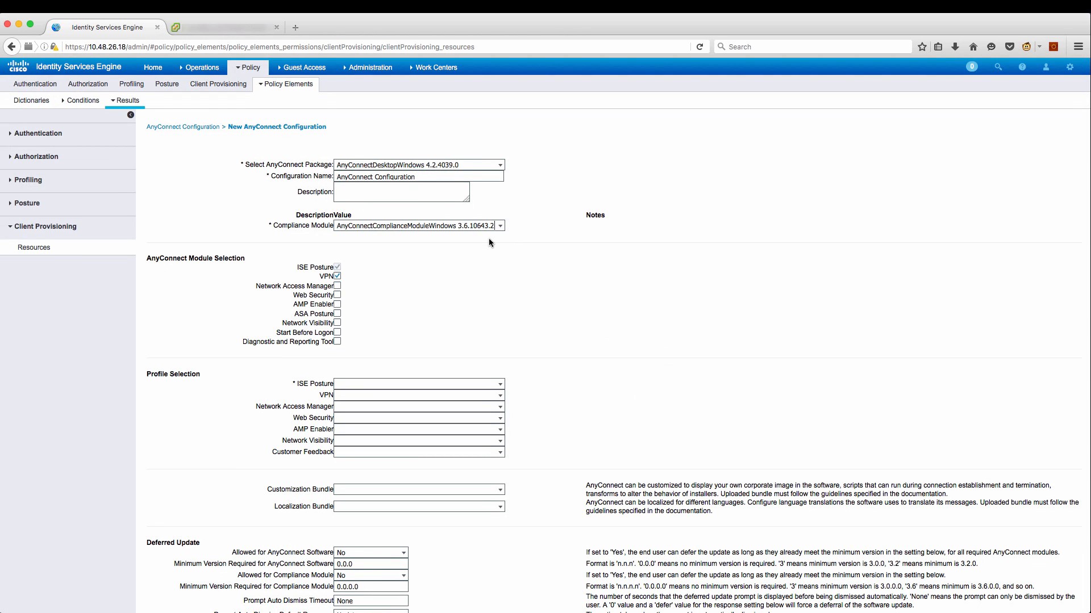
click(338, 276)
click(337, 285)
Assign AC_Posture as the ISE Posture profile and NAM_profile as the NAM profile, then submit the configuration.
click(503, 388)
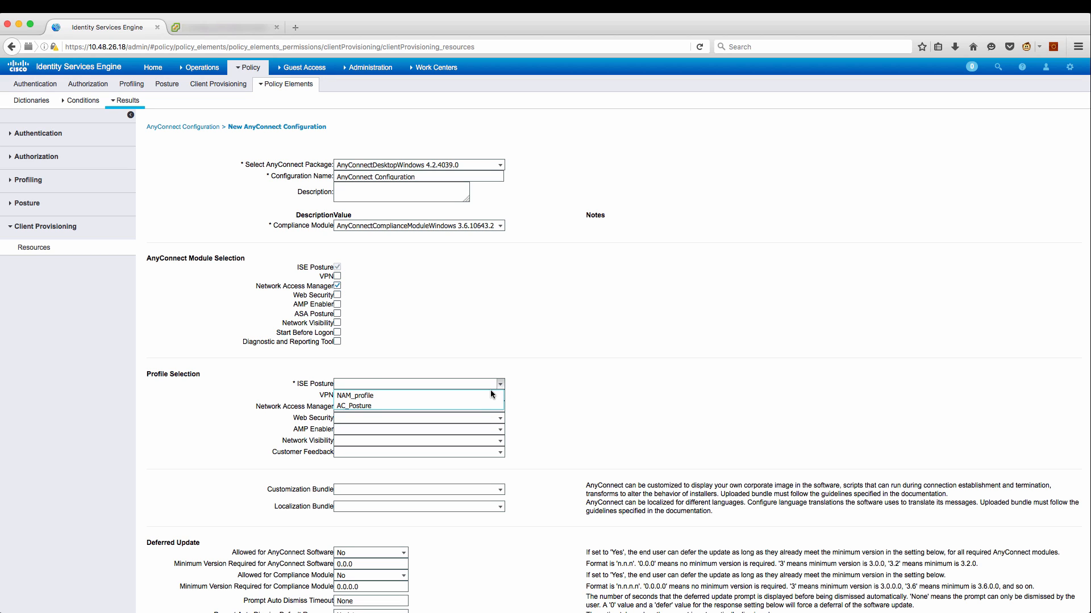
click(482, 406)
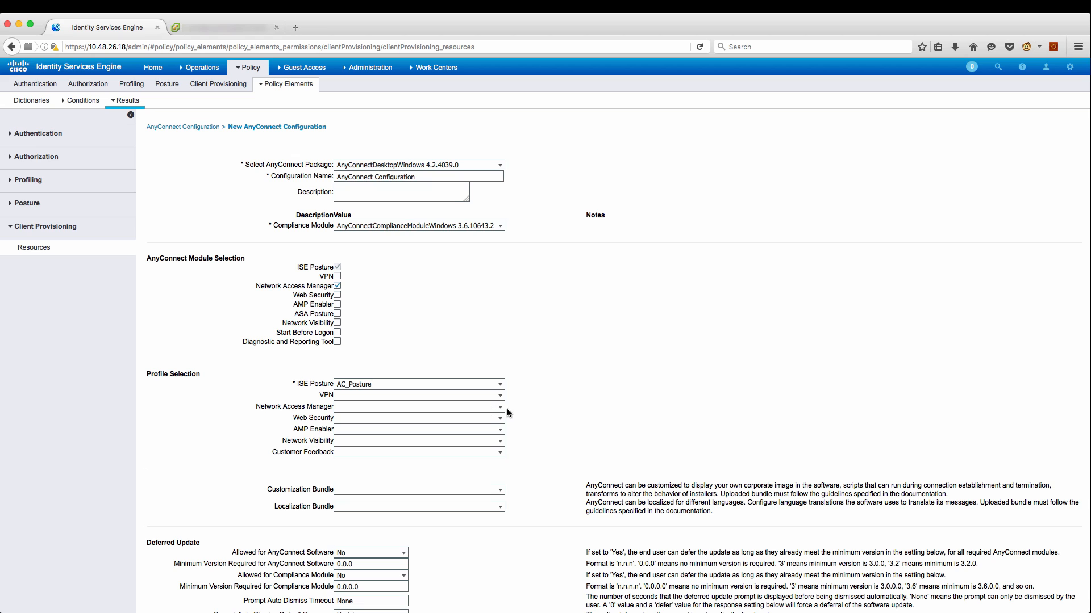
click(499, 406)
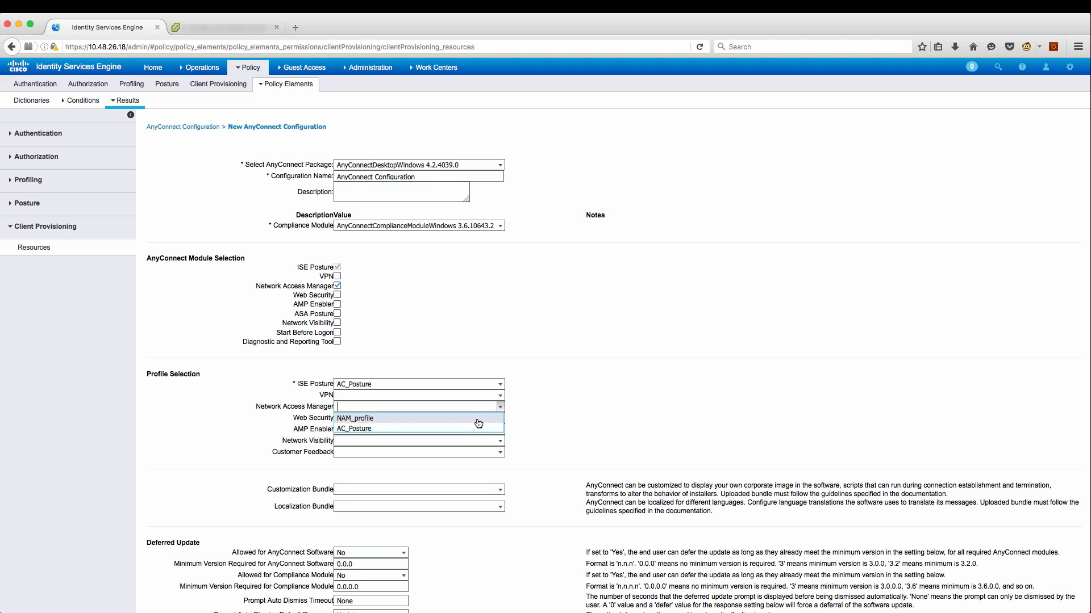
click(479, 422)
scroll(551, 473, down, 3)
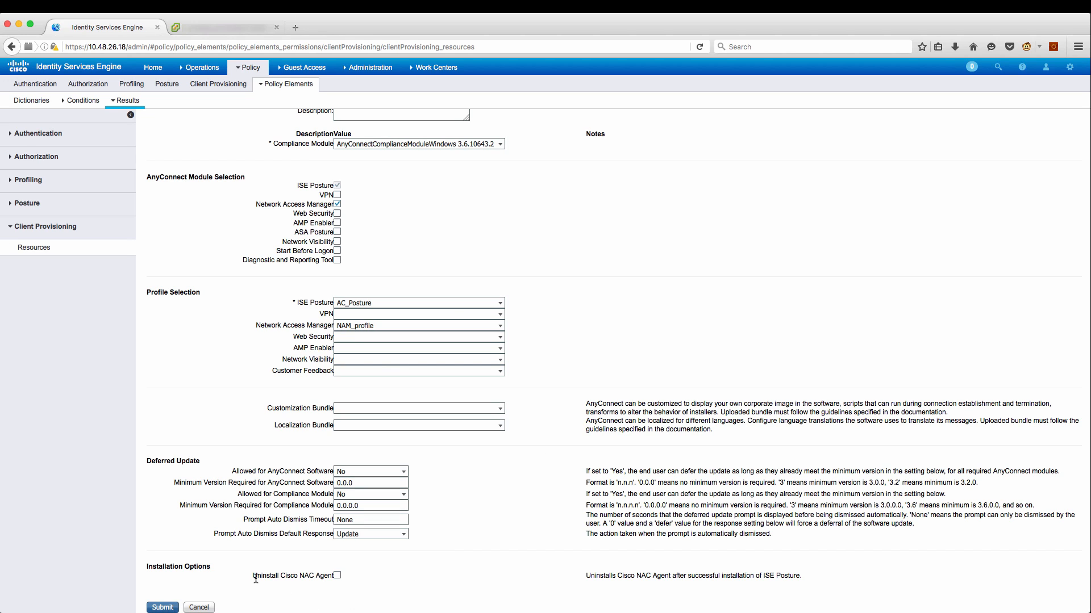
drag(256, 575, 316, 576)
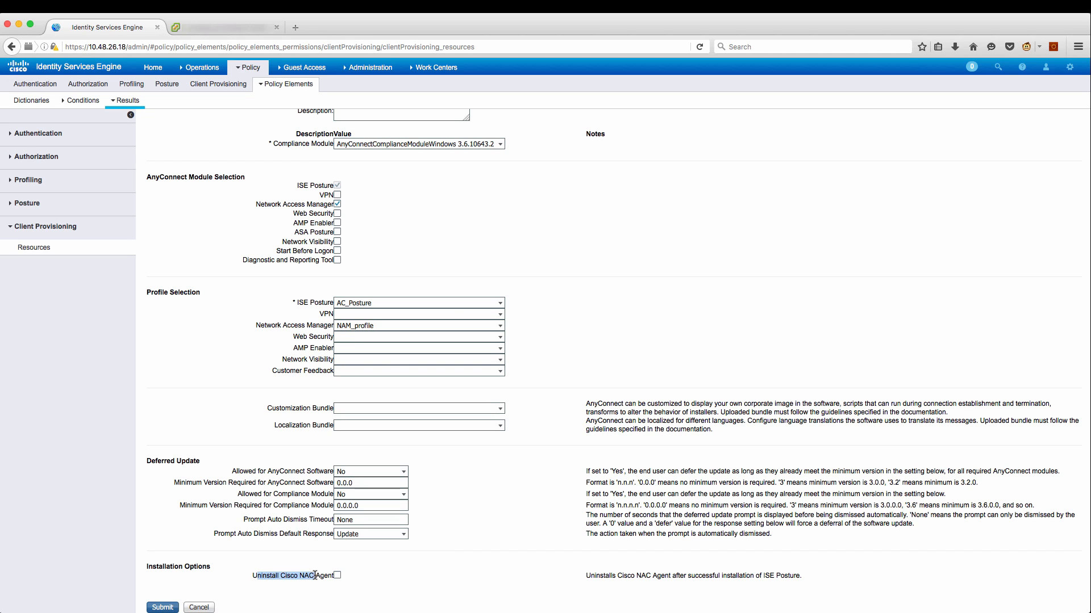
click(164, 607)
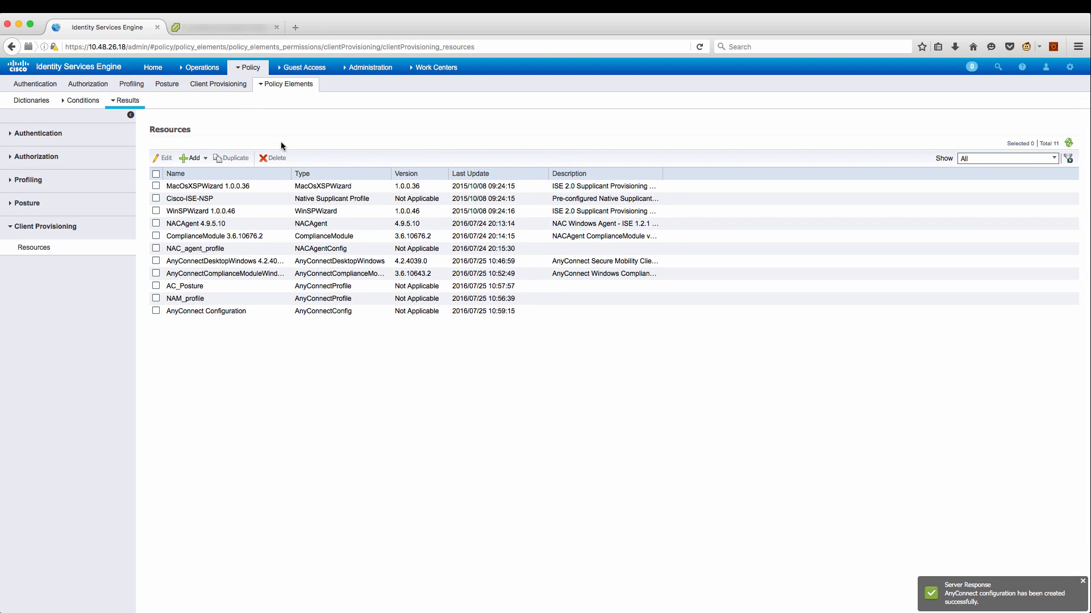
click(235, 85)
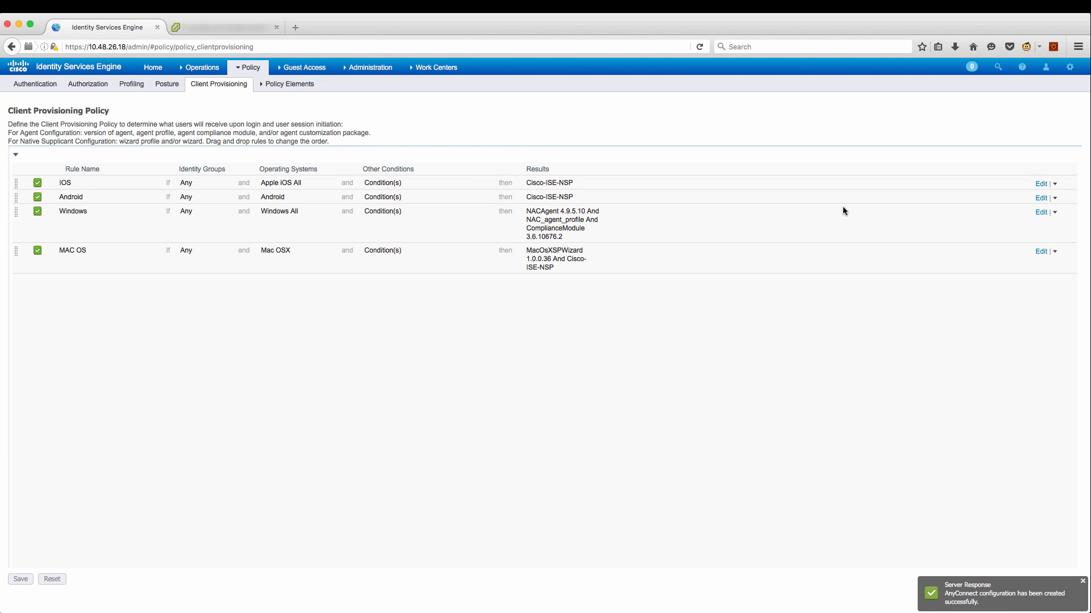
Set the Windows client provisioning rule's agent to AnyConnect Configuration and save the policy.
click(1041, 215)
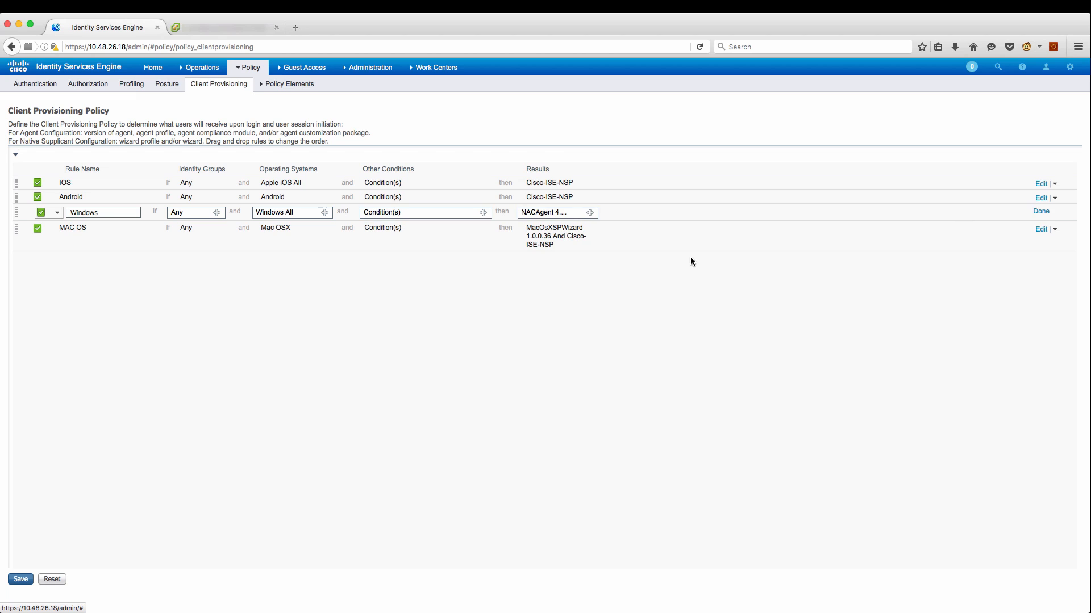
click(590, 213)
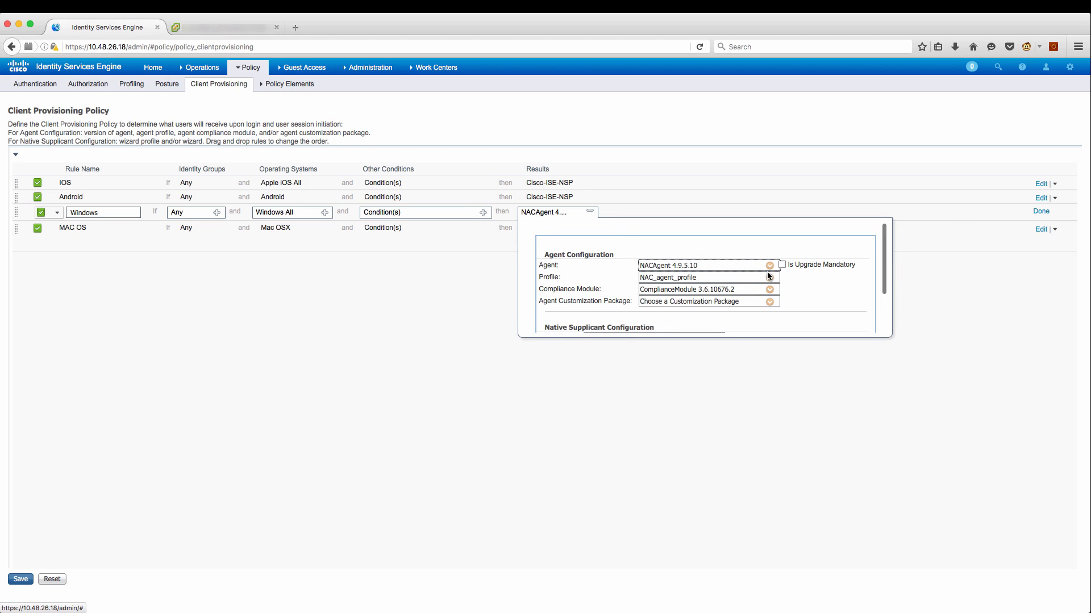
click(769, 265)
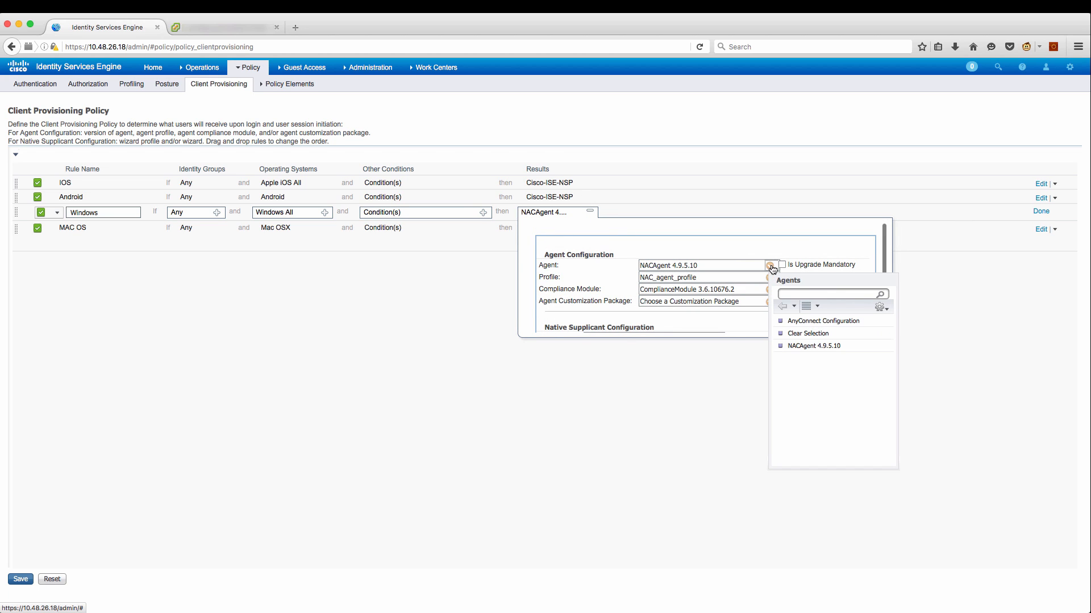
click(805, 321)
click(1040, 211)
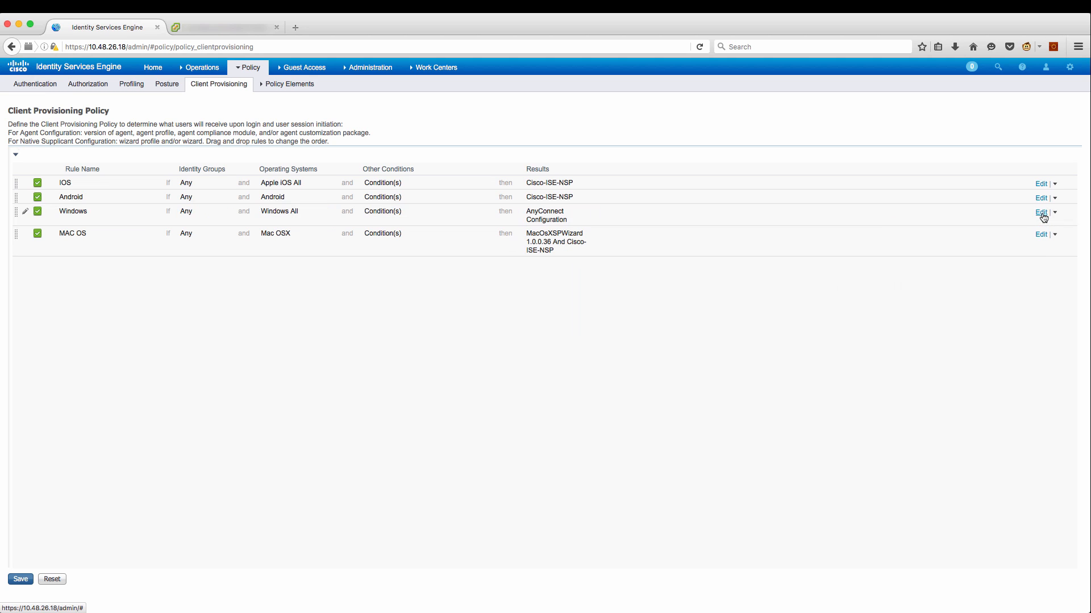
click(20, 580)
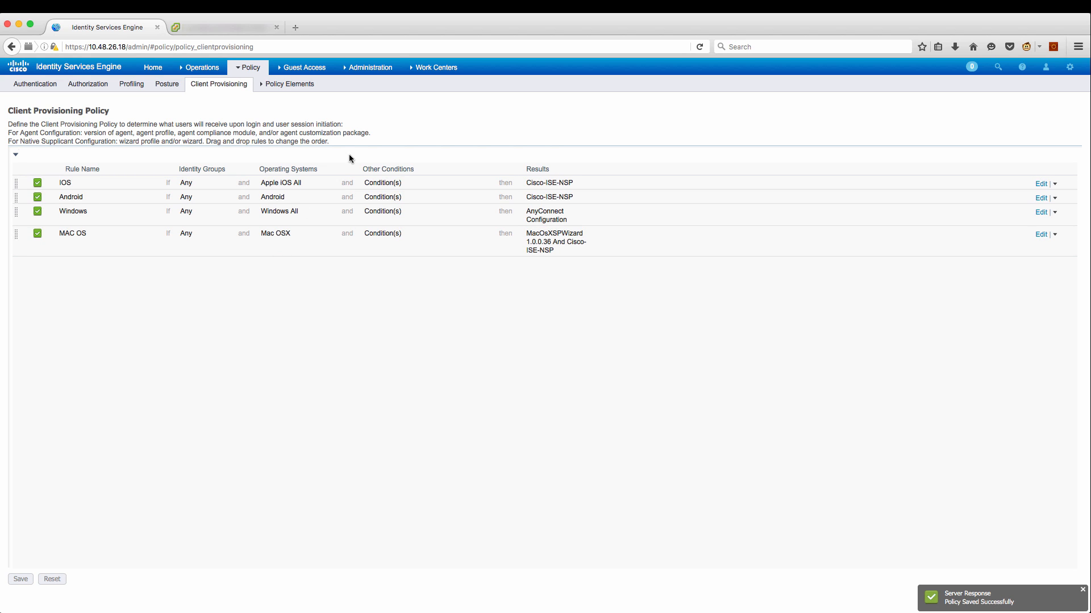
click(383, 72)
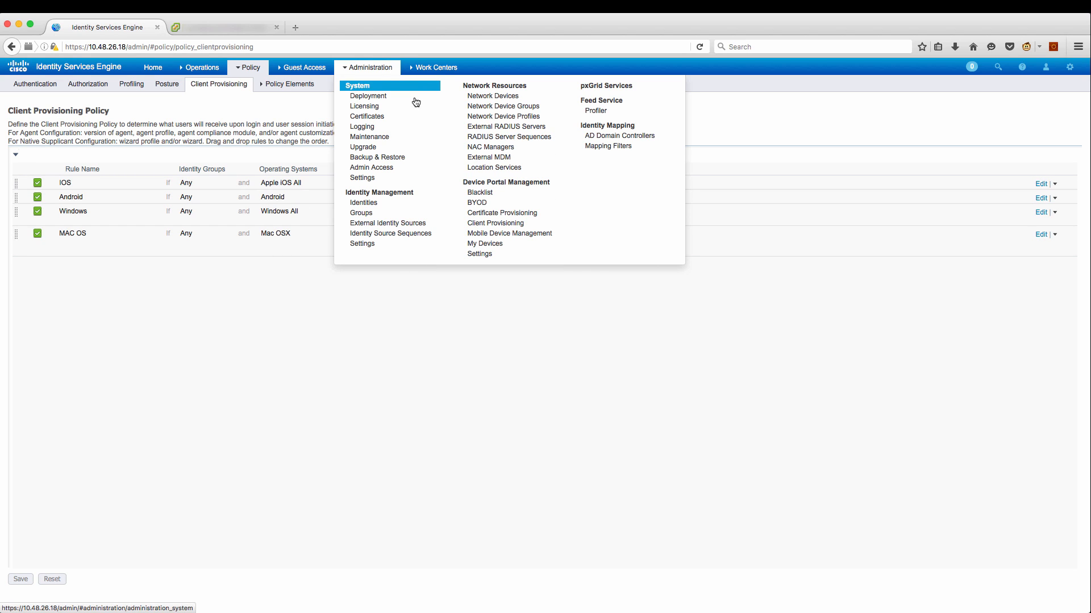
Delete both endpoints from the Identities endpoint list, then return to the Windows 7 console.
click(387, 199)
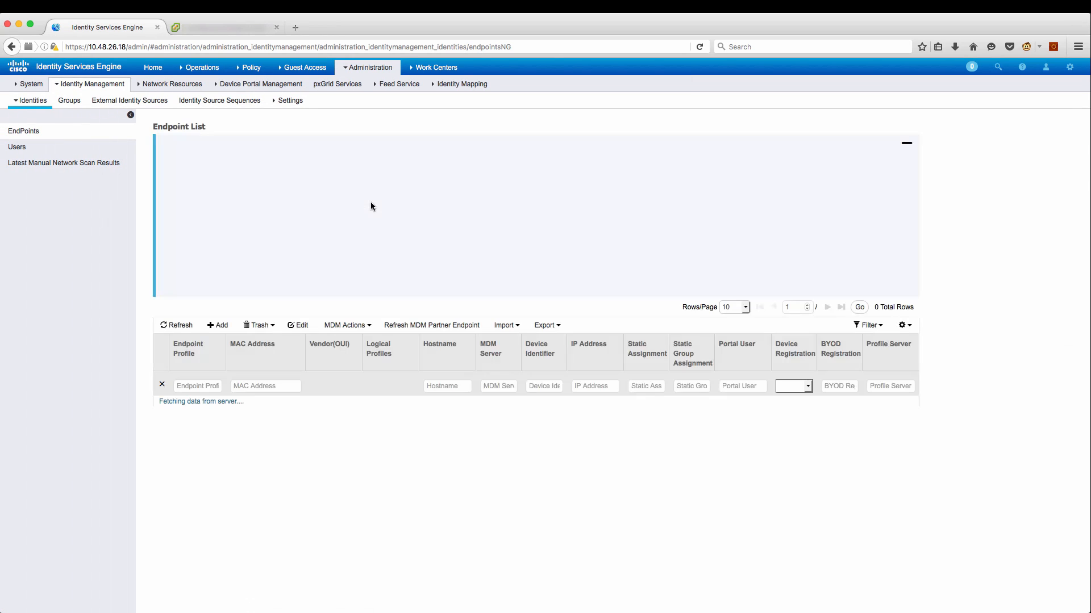
click(272, 333)
click(270, 344)
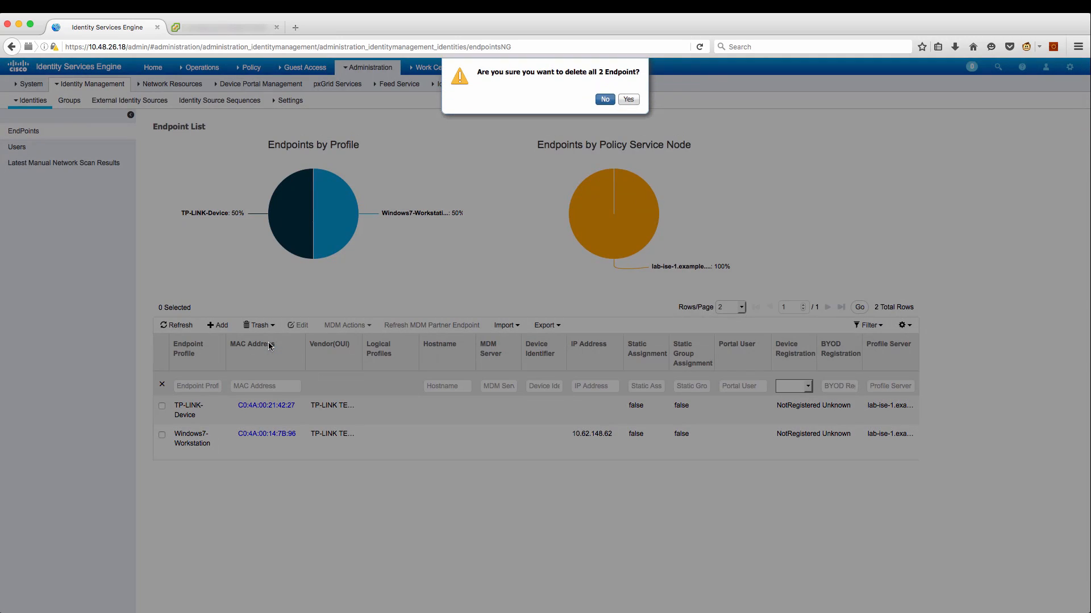
click(628, 100)
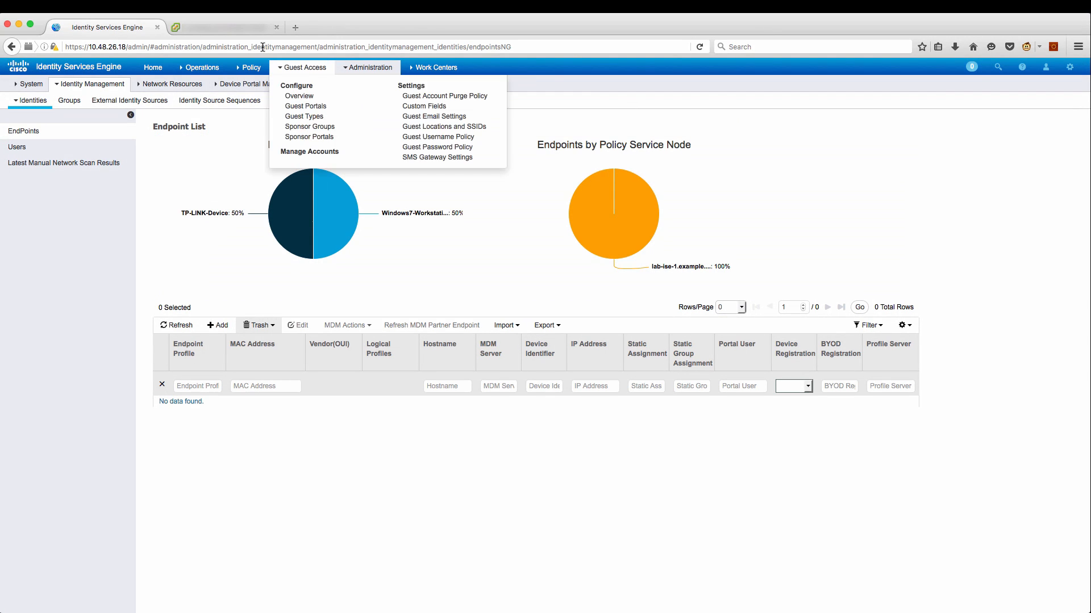
click(247, 28)
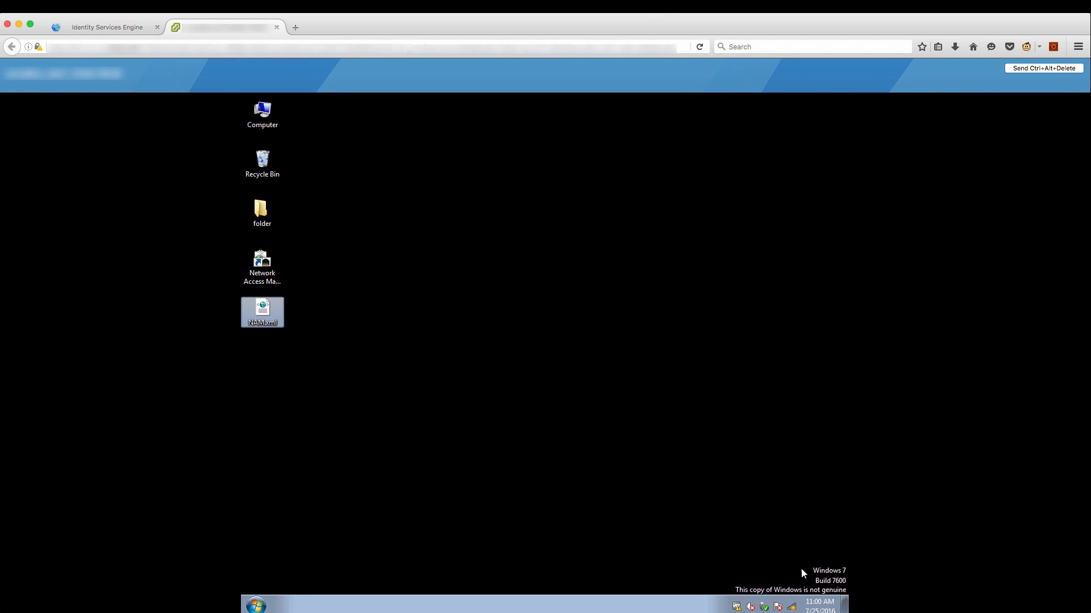
Connect the Windows 7 client to the 'test' wireless network.
click(792, 606)
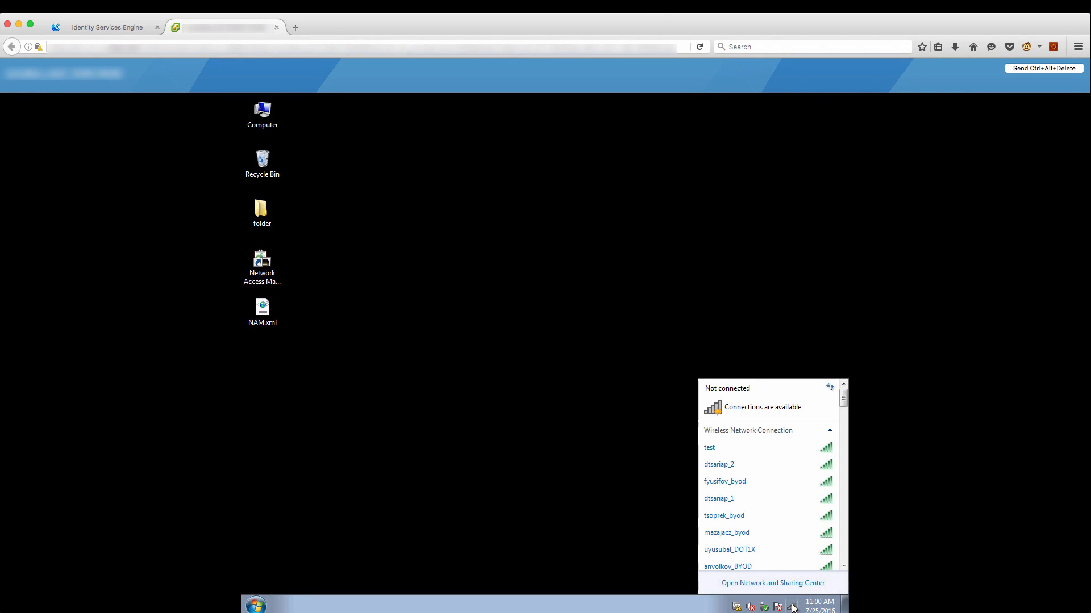
click(782, 446)
click(800, 464)
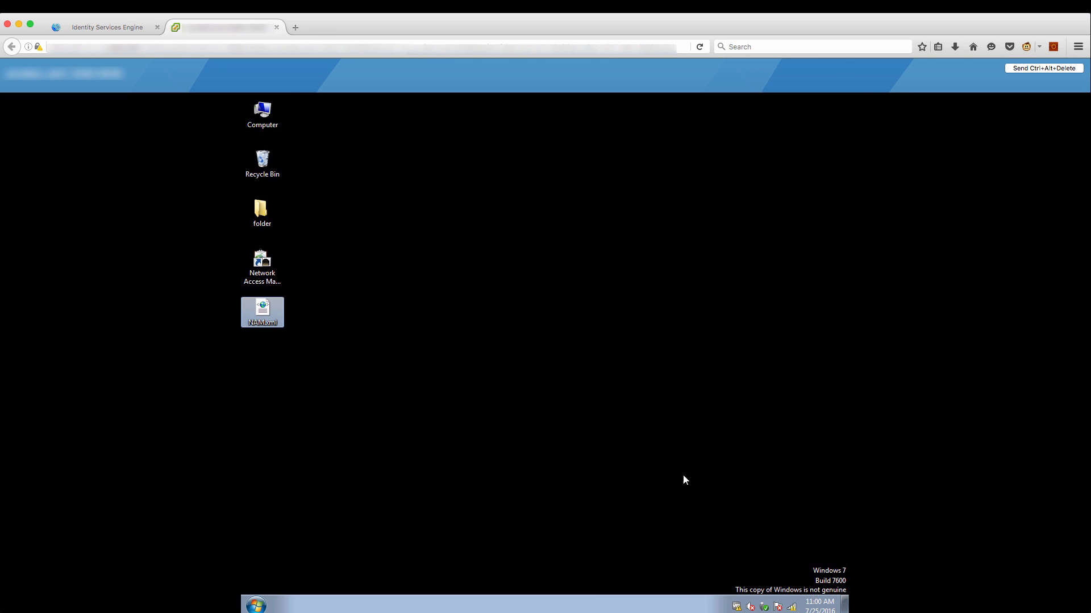
Launch Firefox, start the Device Security Check, and expand the first-time setup instructions.
click(256, 605)
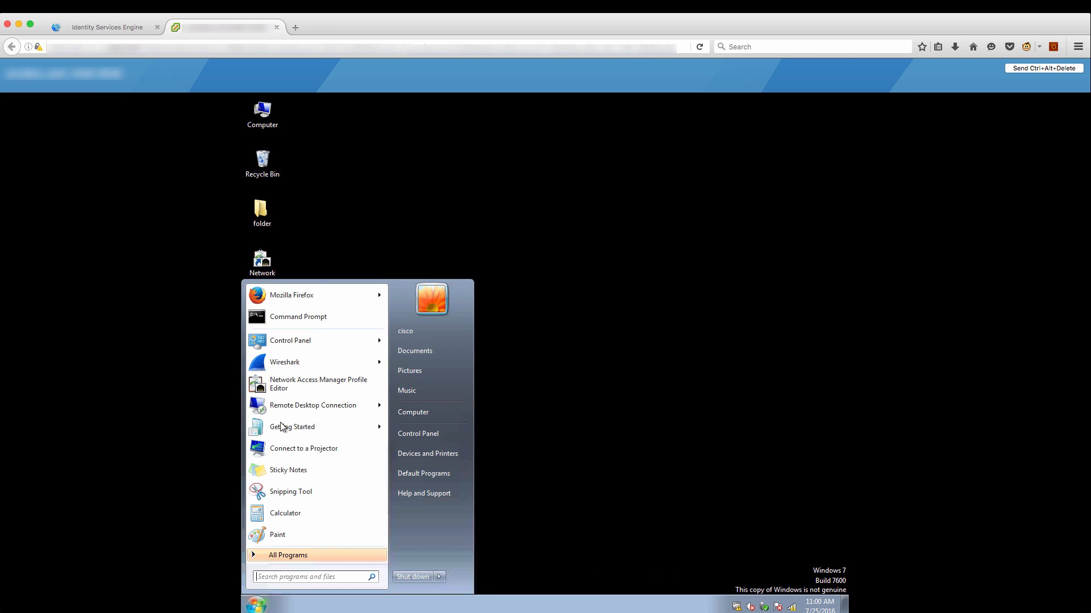
click(294, 300)
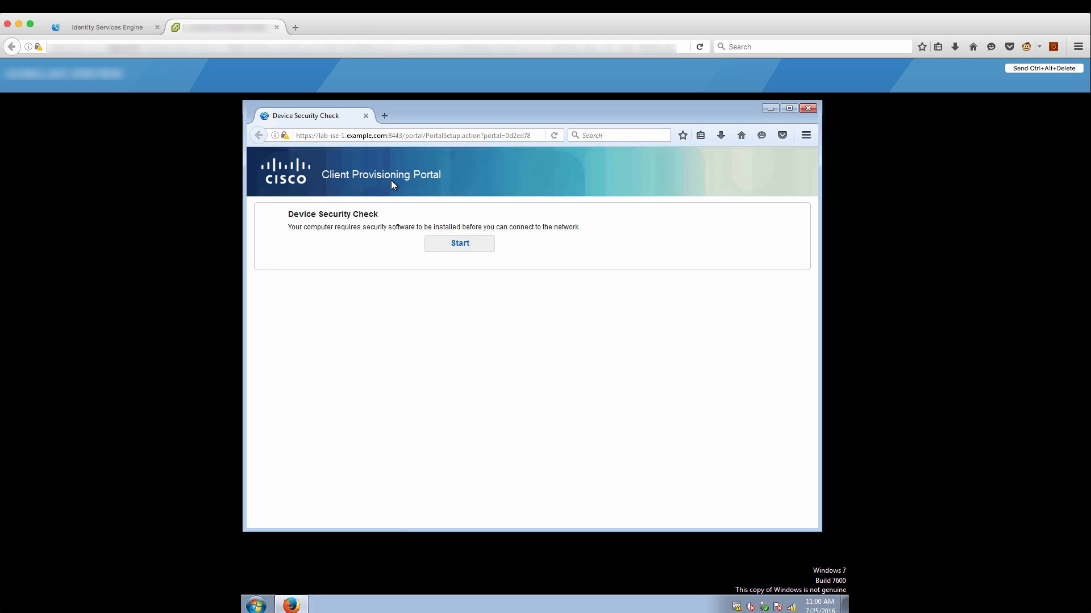
click(454, 241)
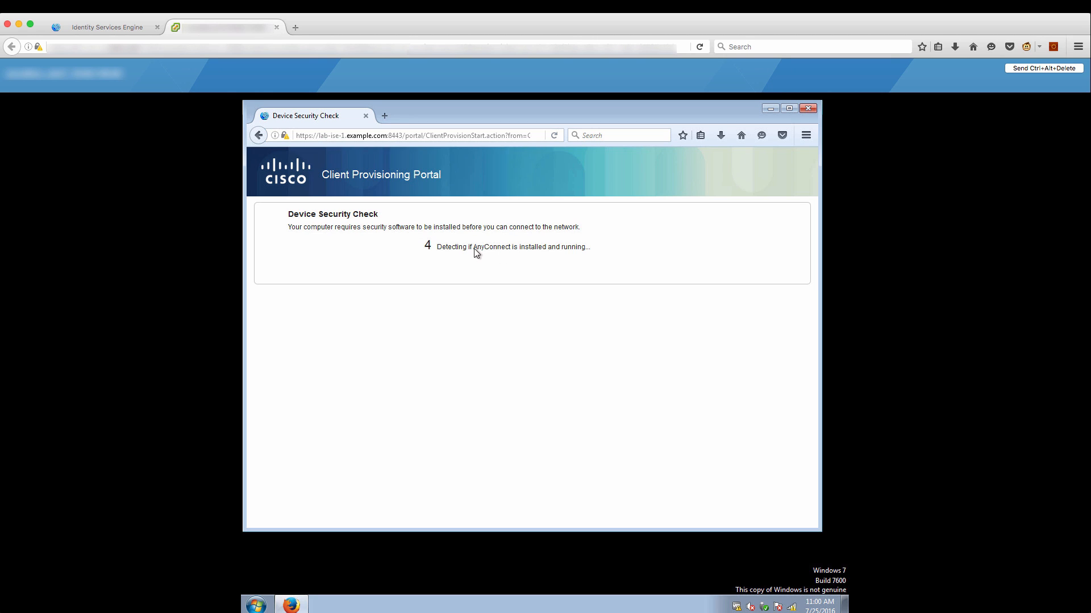
drag(474, 248, 516, 248)
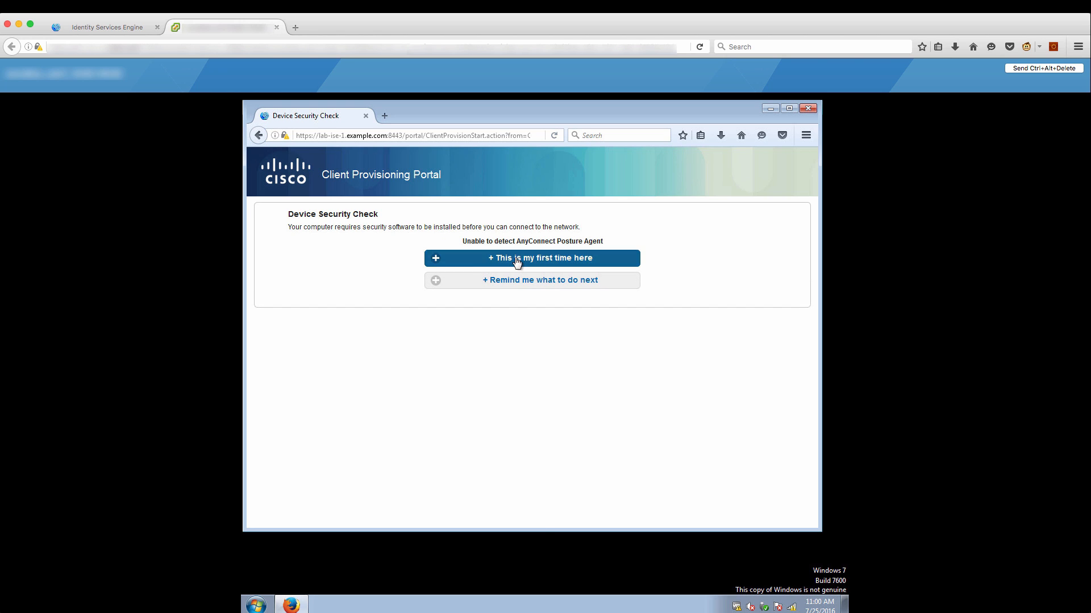
click(517, 259)
Download and save the AnyConnect network-assistant-win-4.2.04039.exe installer.
click(539, 290)
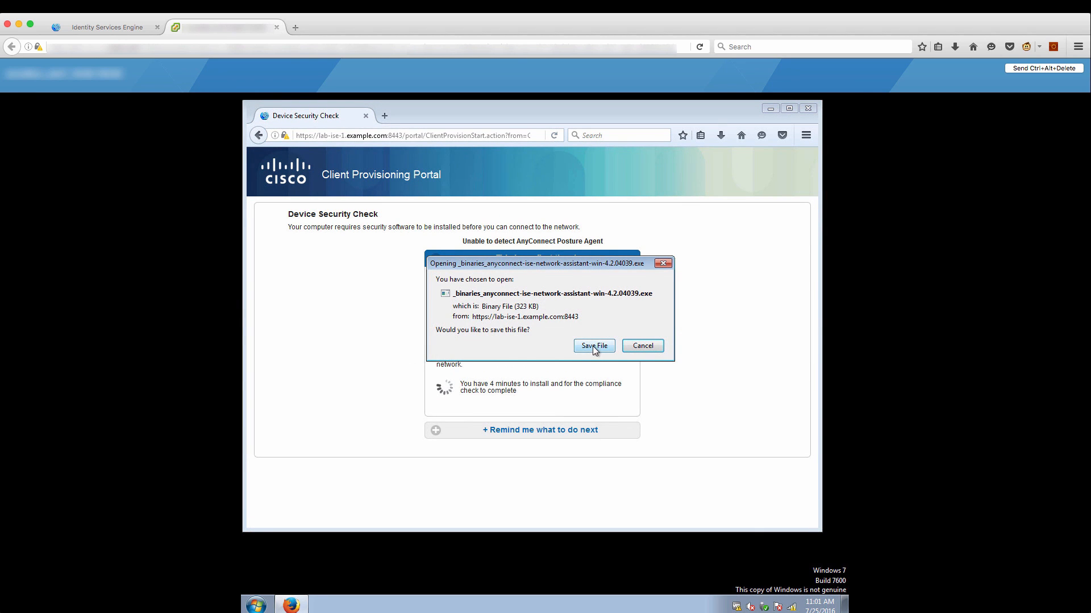
click(592, 345)
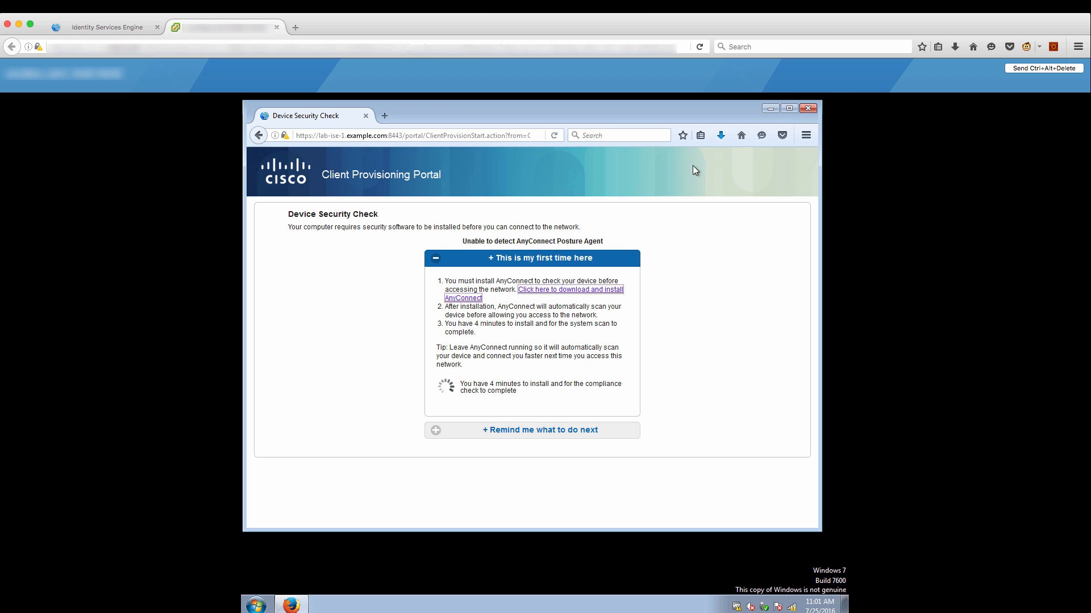
click(720, 135)
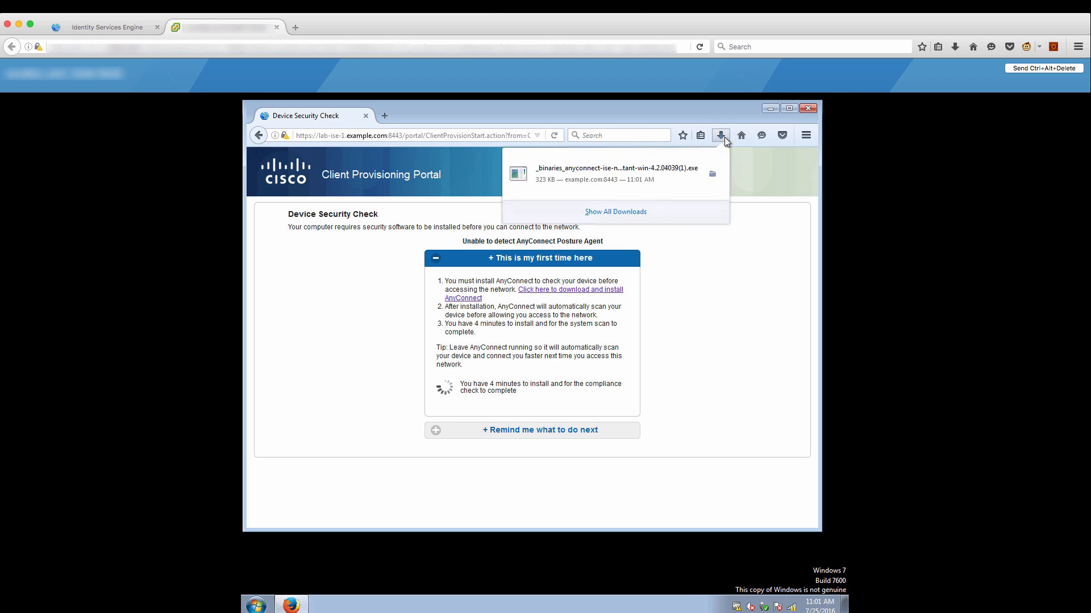
Run the installer, allow it and trust the ISE server to install AnyConnect, then restart.
click(658, 173)
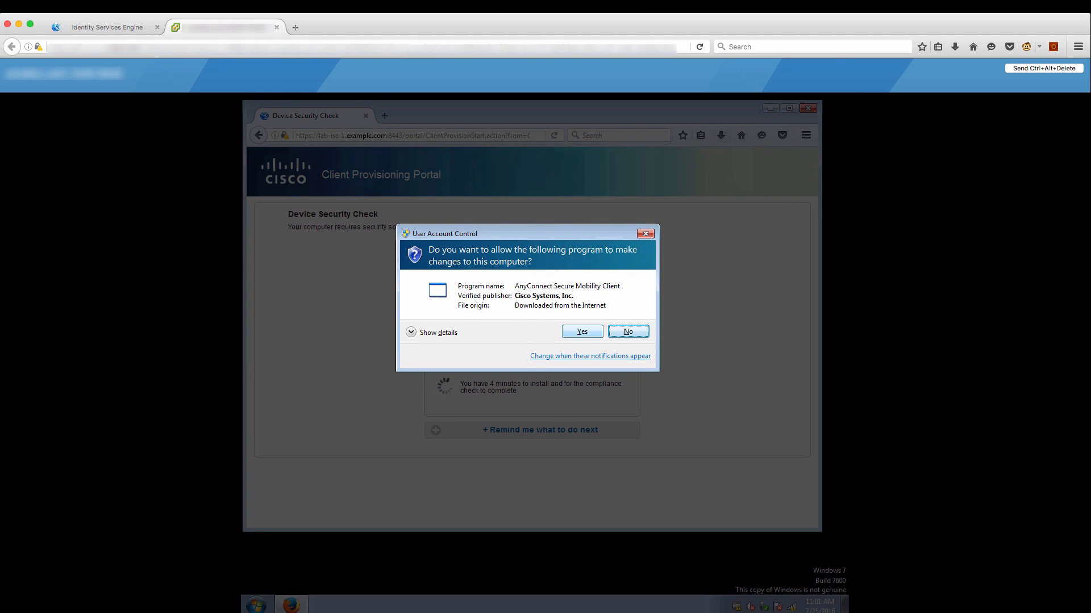
click(581, 332)
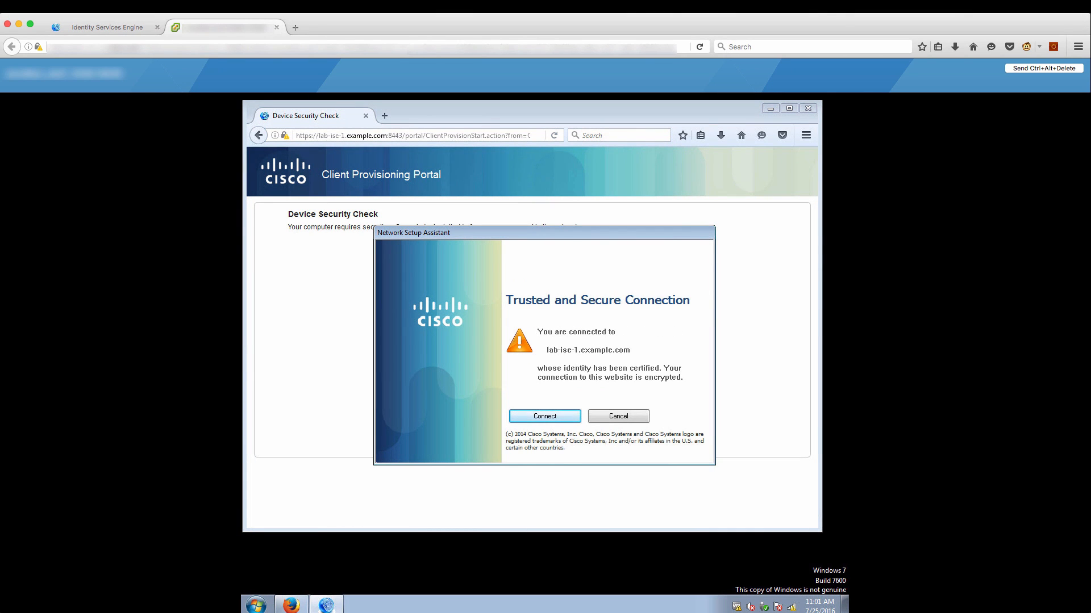
click(537, 422)
click(545, 416)
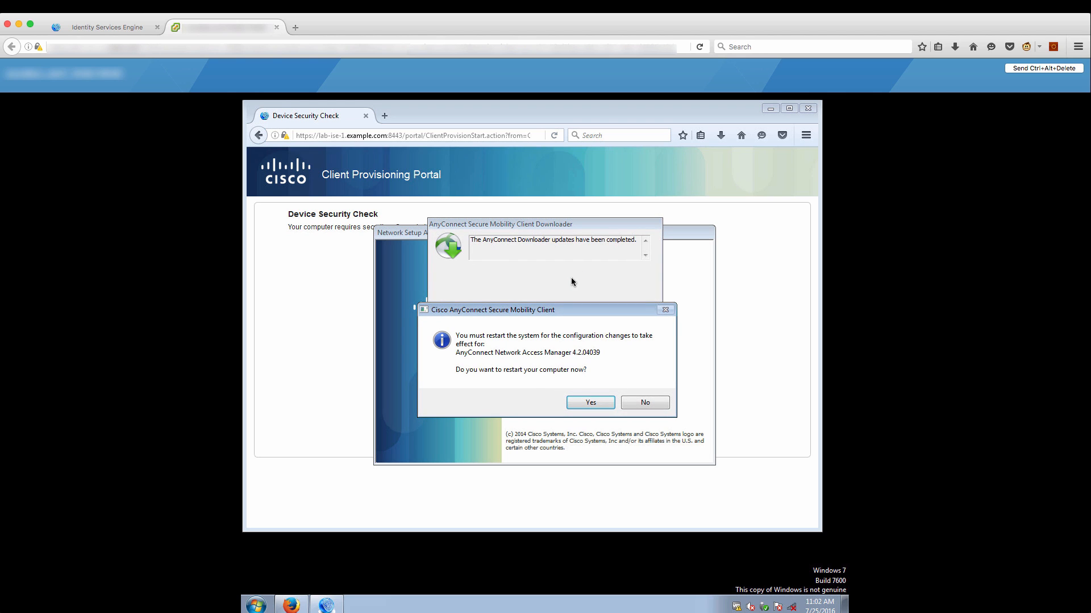
click(587, 403)
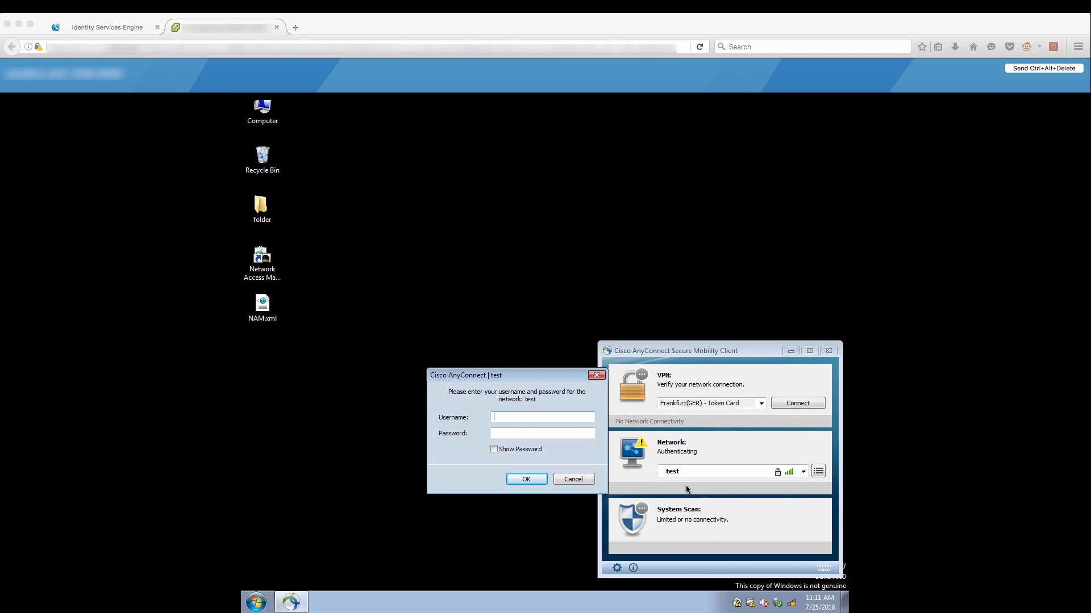
Log in to the test network in AnyConnect with the network username and password.
click(505, 420)
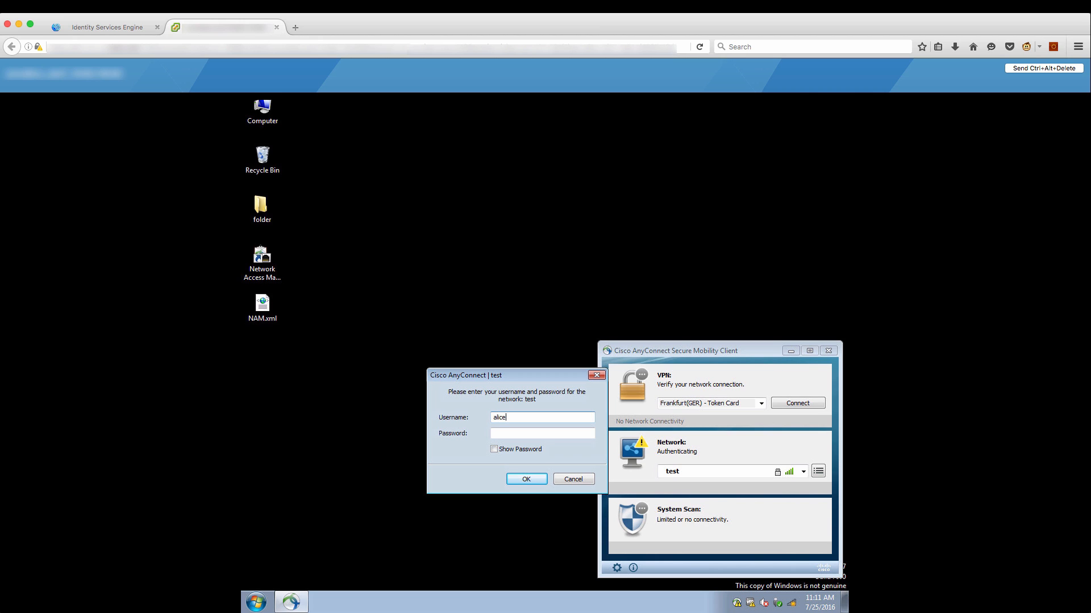
key(Tab)
key(Return)
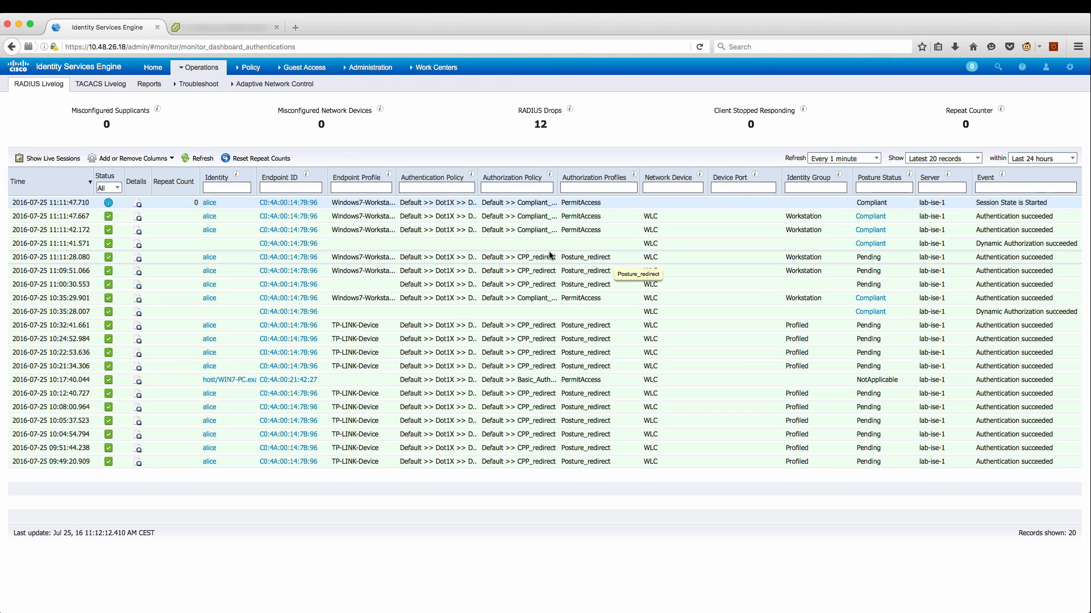
Open the Windows 7 endpoint's Compliant posture entry in the RADIUS live log.
double_click(870, 230)
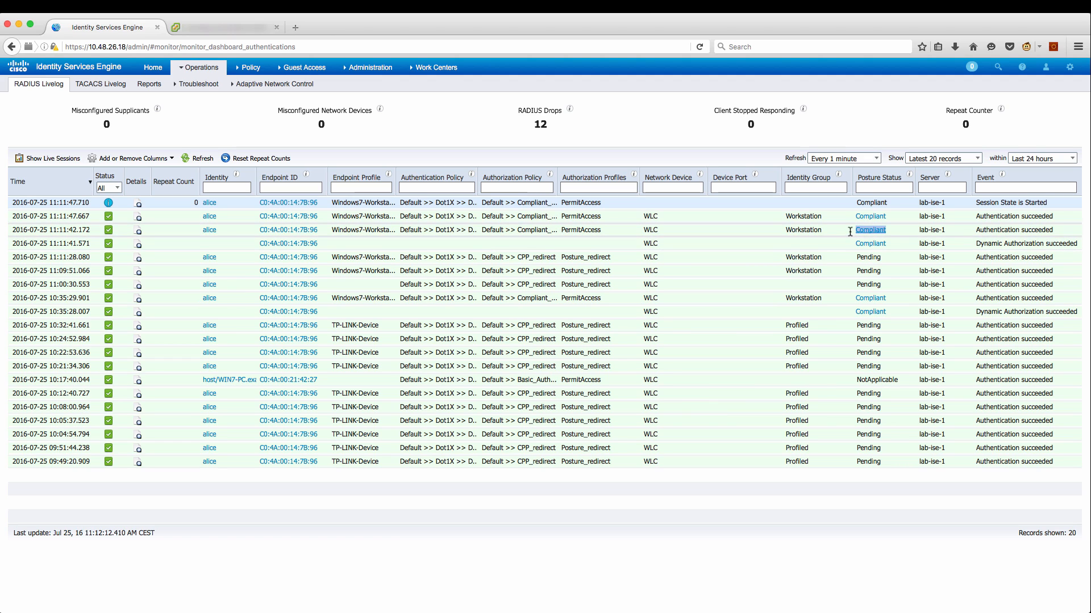